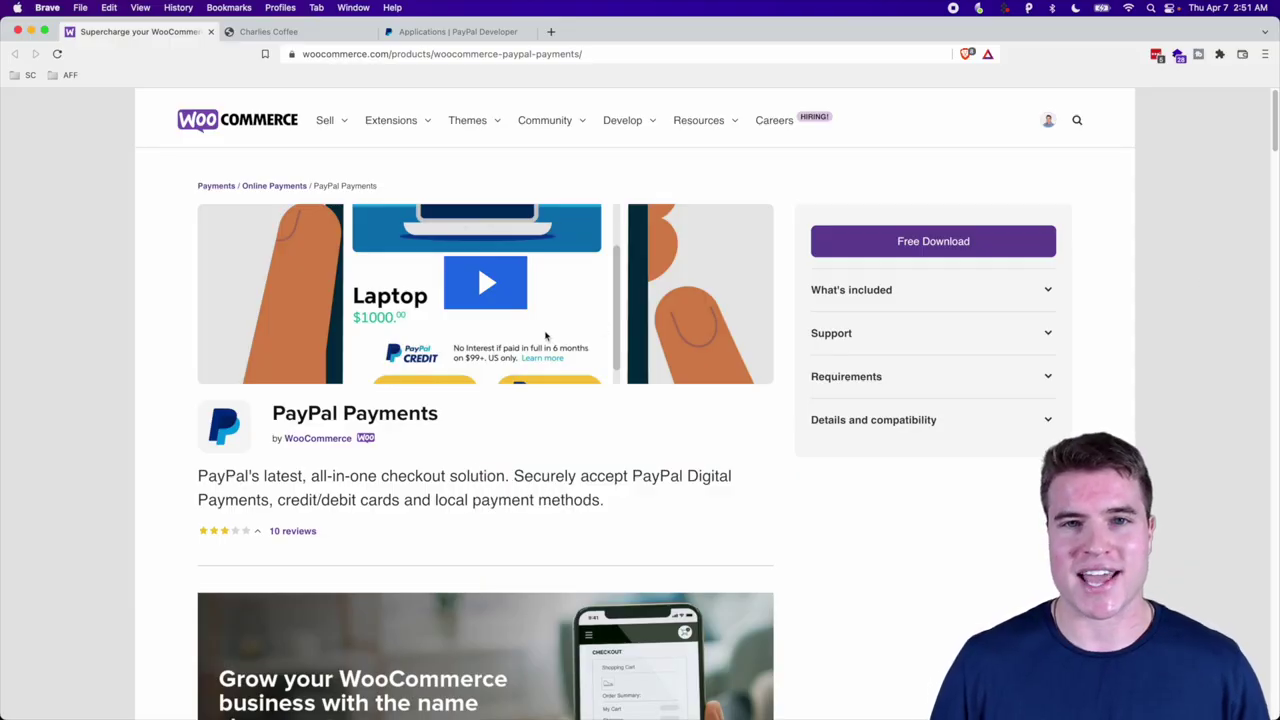
Switch to the Charlie's Coffee tab showing the Shop page with Light, Medium and Dark Roast.
key("ctrl+Tab")
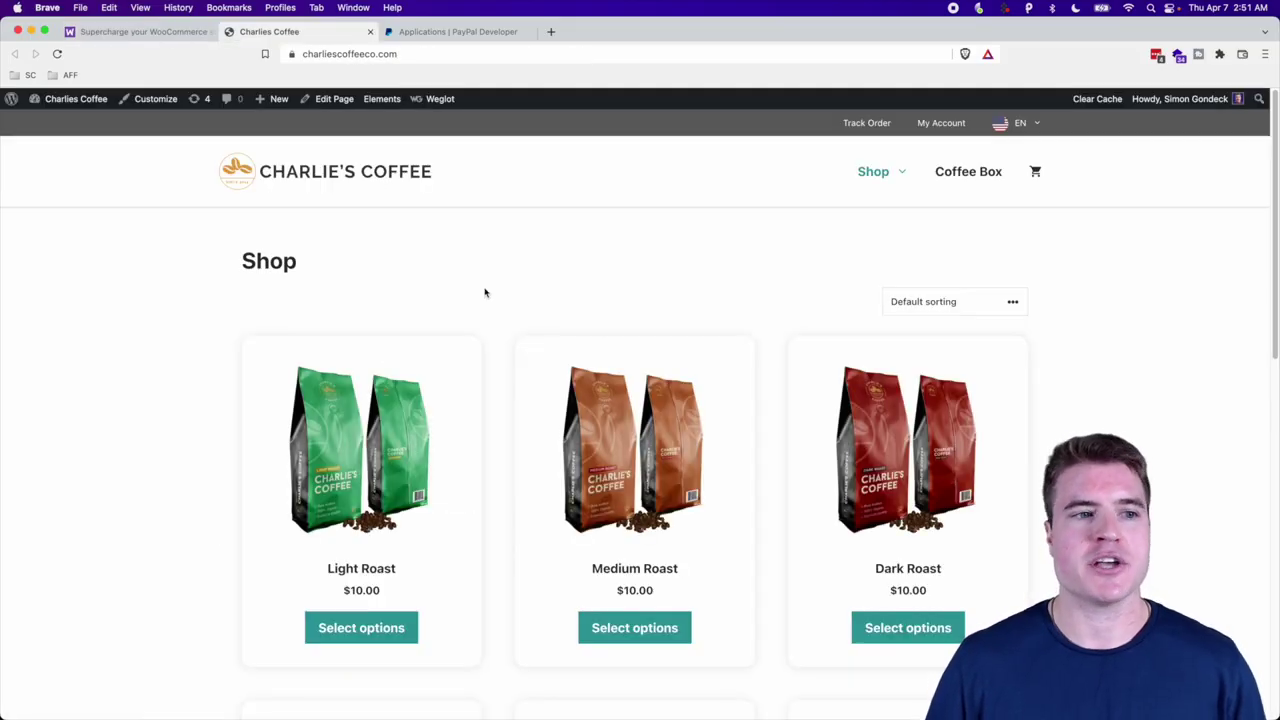
Go from the Dashboard to Plugins and open WooCommerce PayPal Payments' Settings page.
mouse_move(76, 98)
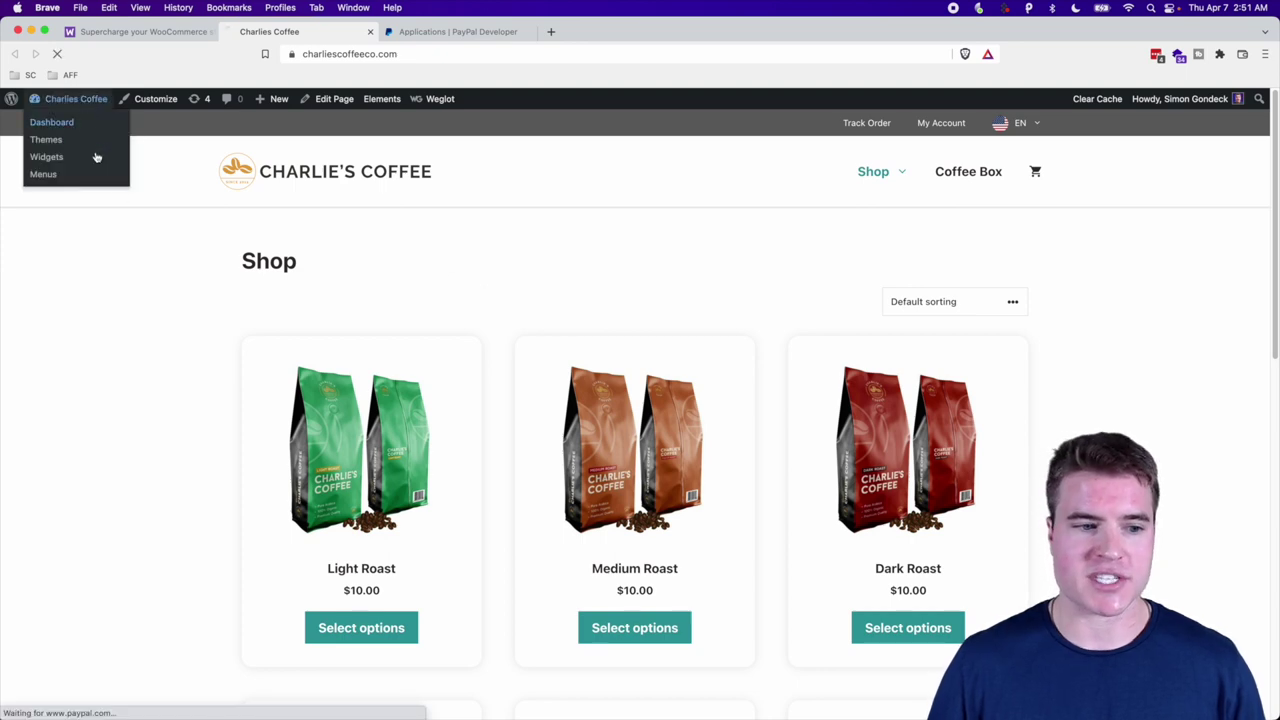
left_click(86, 125)
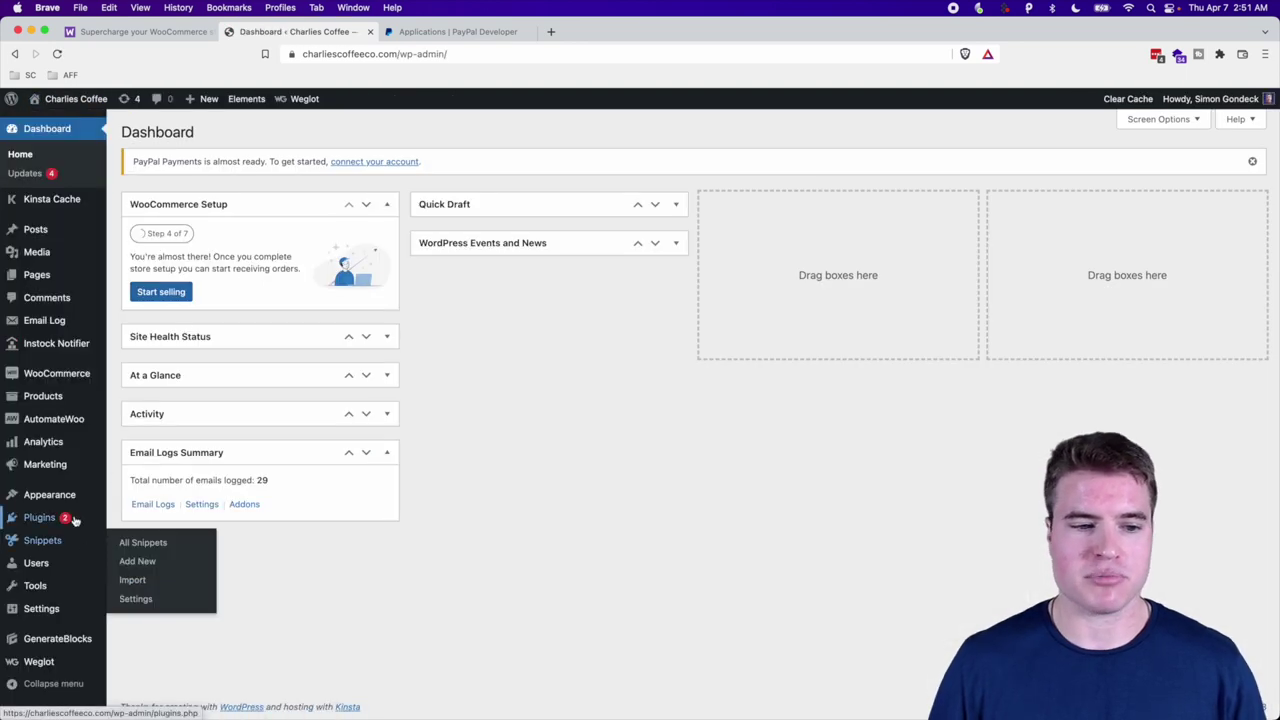
left_click(74, 519)
scroll(390, 505, "down", 15)
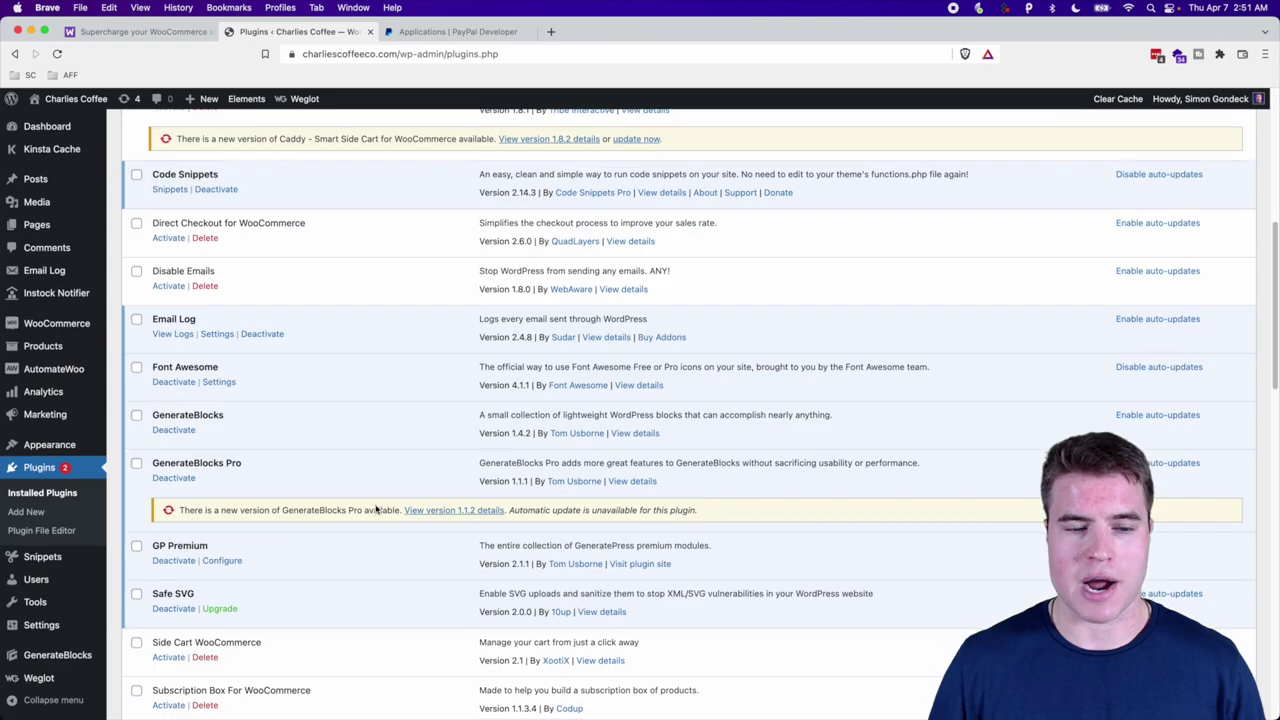
scroll(376, 510, "down", 3)
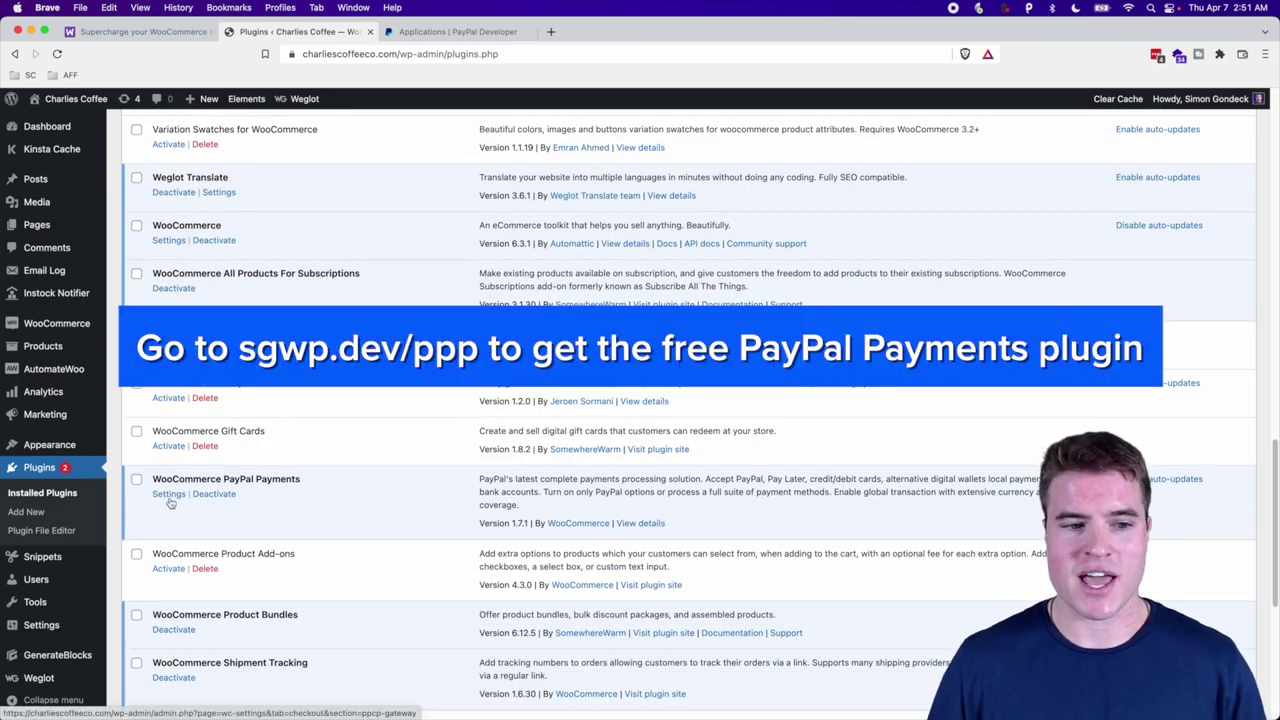
left_click(170, 499)
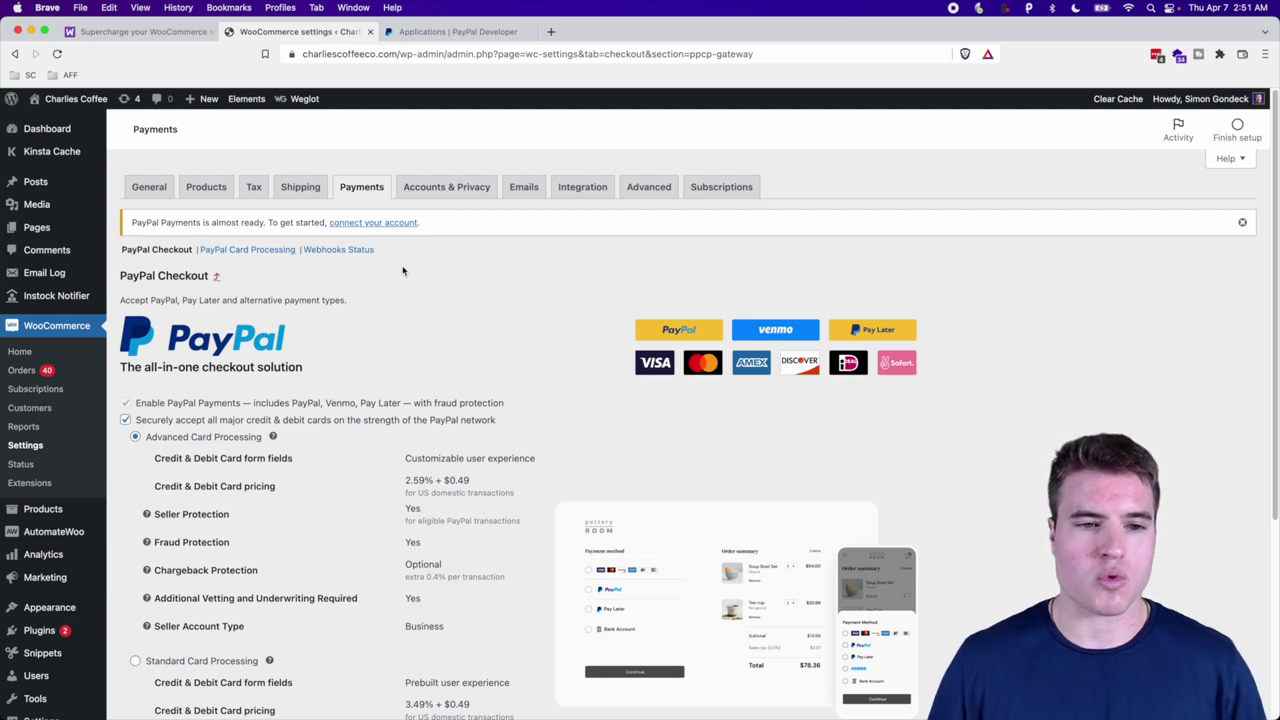
scroll(435, 300, "down", 5)
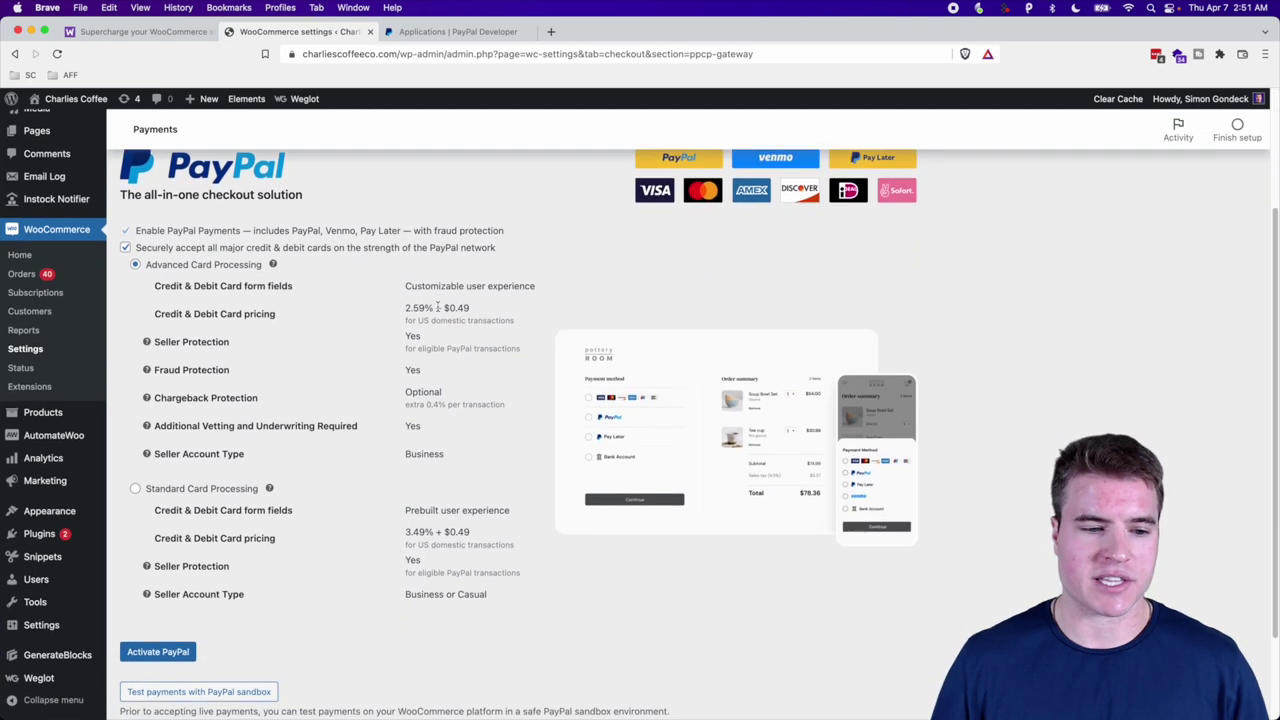
scroll(280, 650, "down", 1)
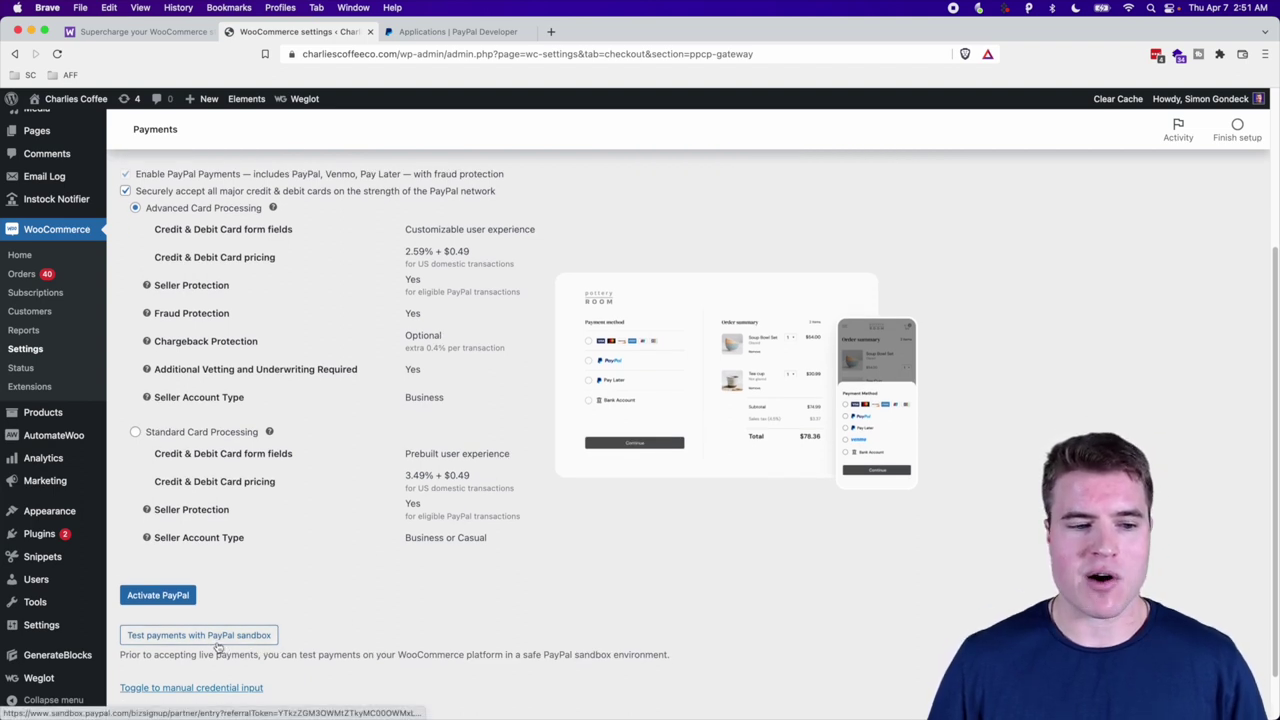
scroll(217, 647, "down", 1)
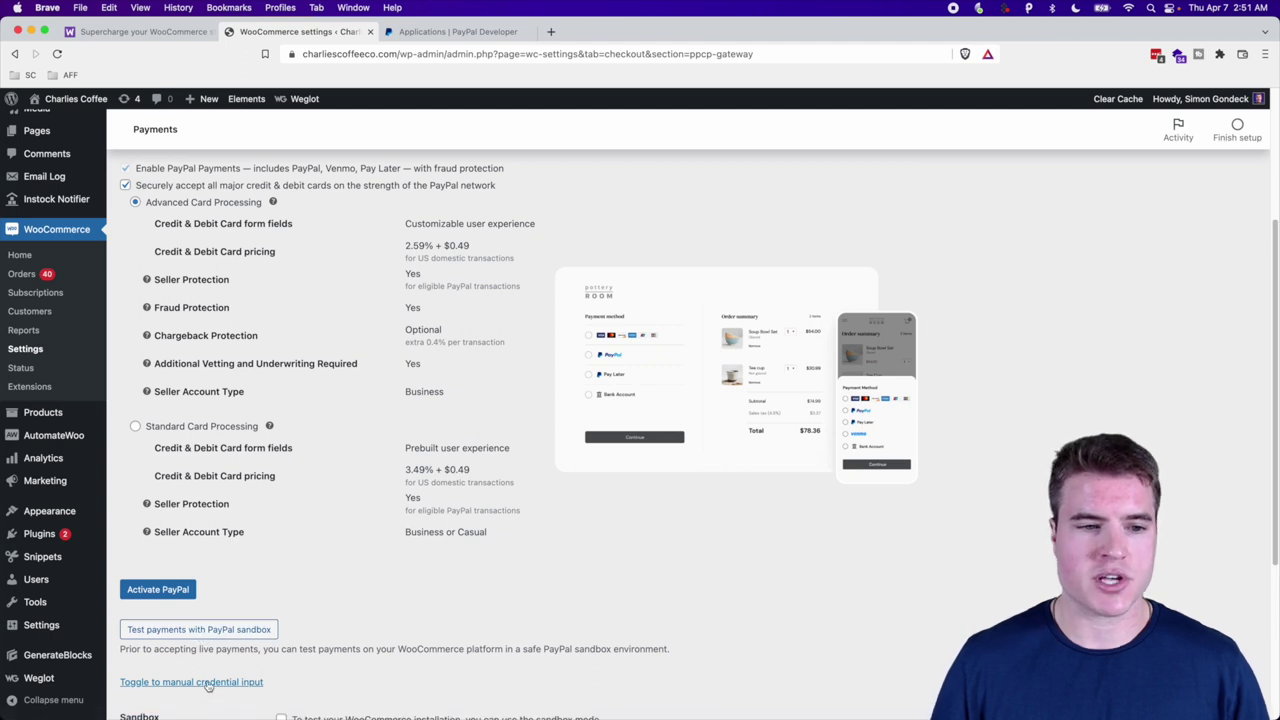
Switch PayPal Payments to manual credential input and tick Sandbox mode.
left_click(208, 683)
scroll(346, 617, "down", 5)
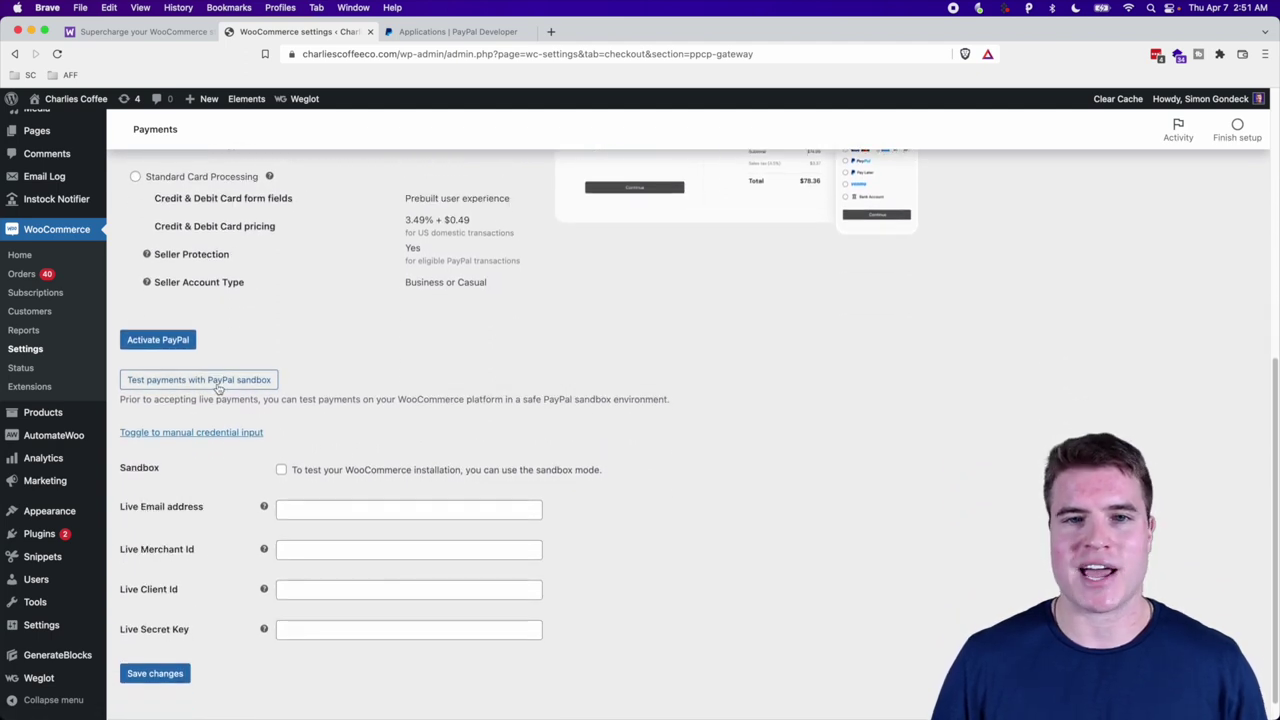
left_click(218, 383)
left_click_drag(660, 177, 670, 164)
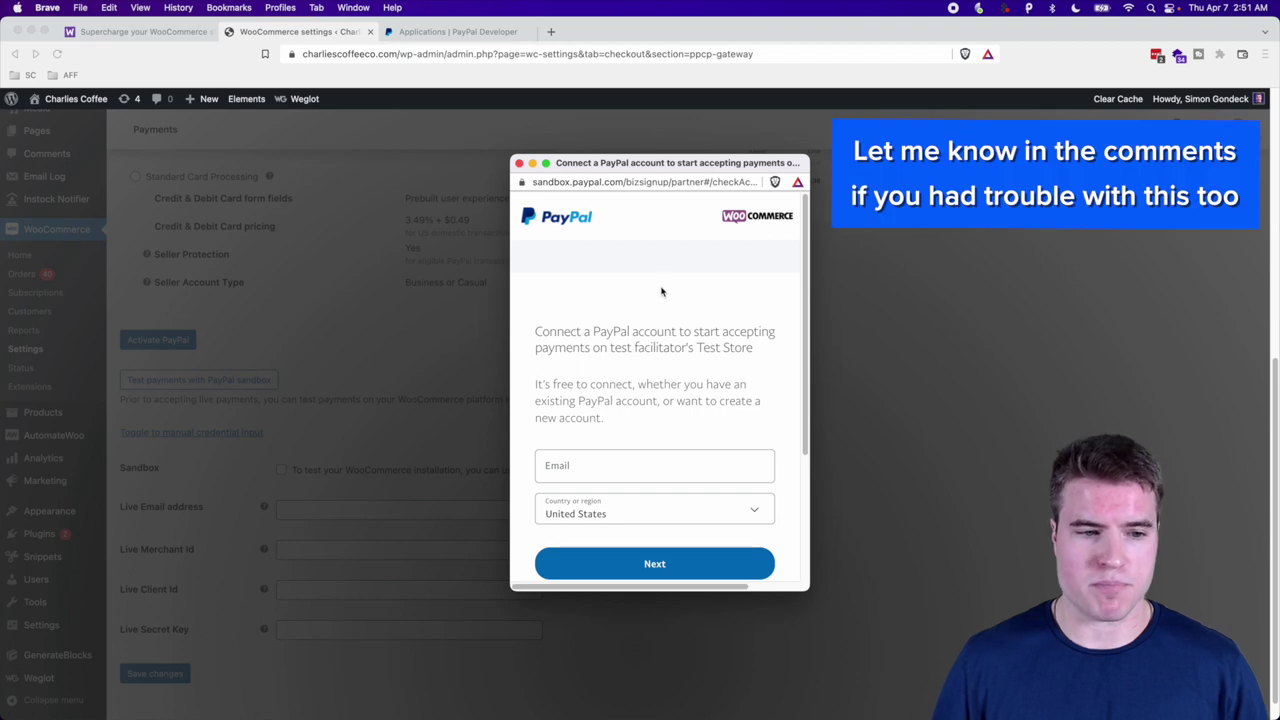
key("super+w")
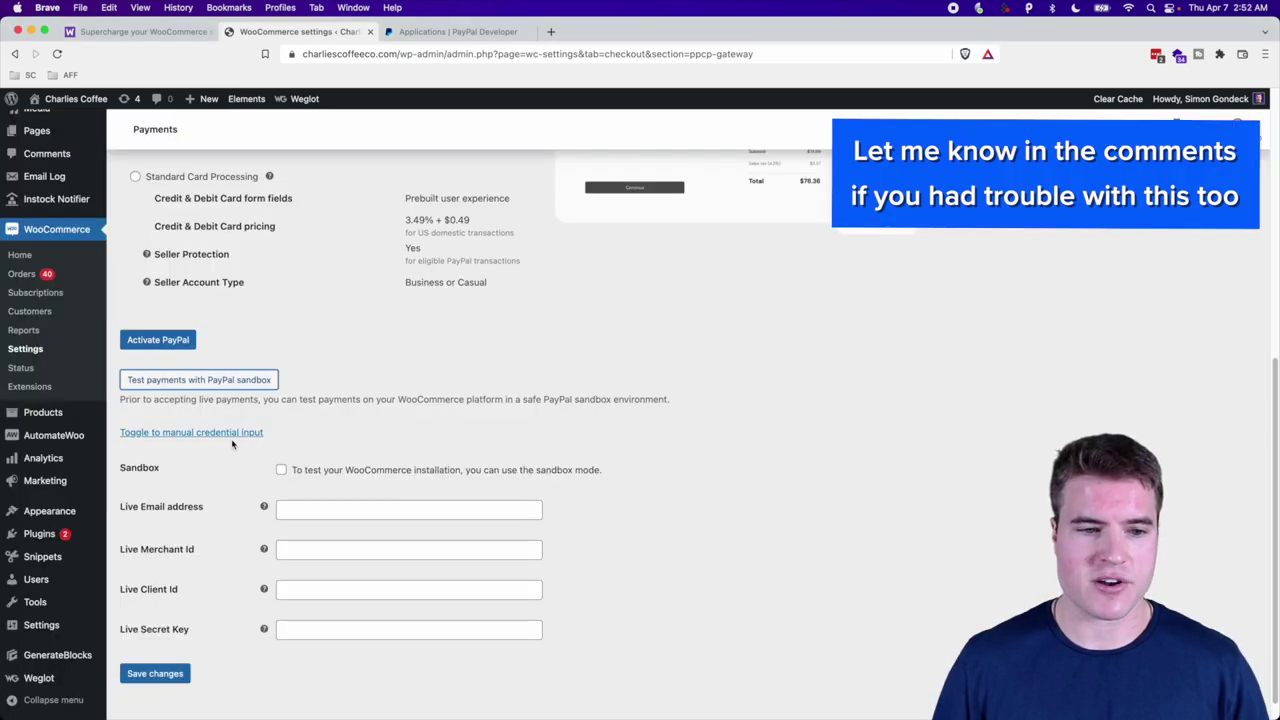
left_click(280, 471)
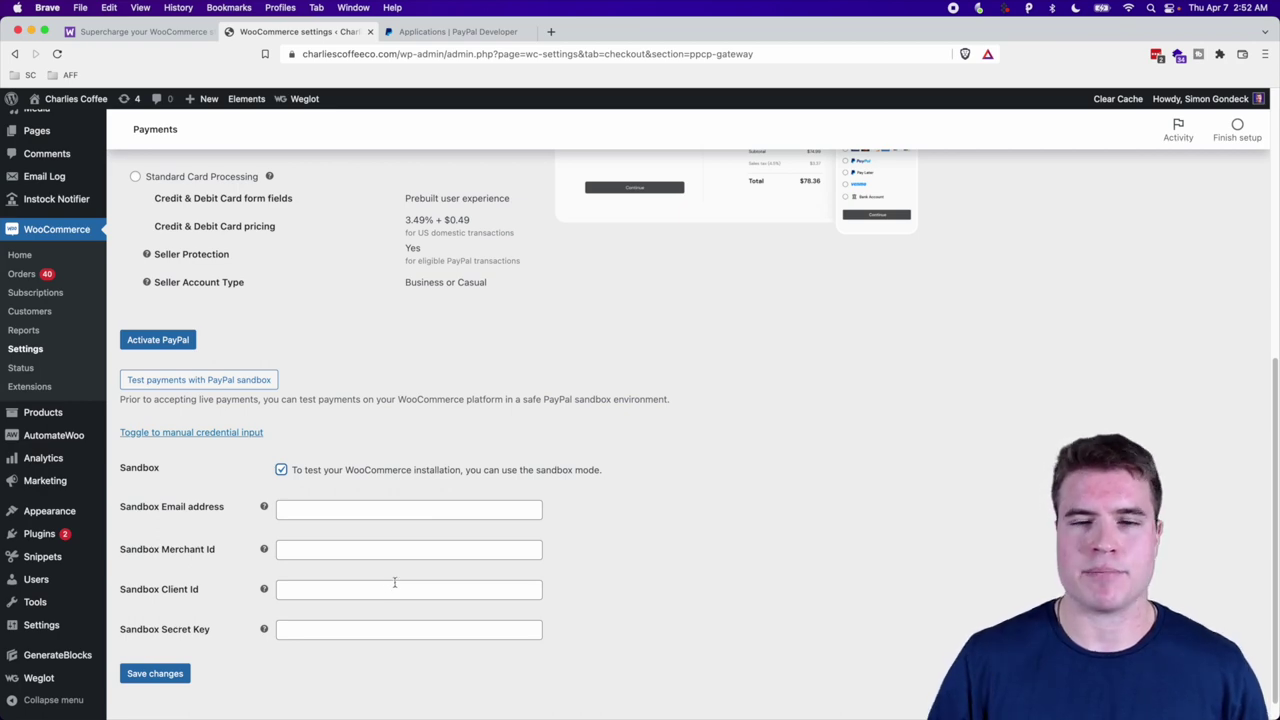
Load developer.paypal.com in a new tab.
key("super+t")
type("developer.paypal.com")
key("Return")
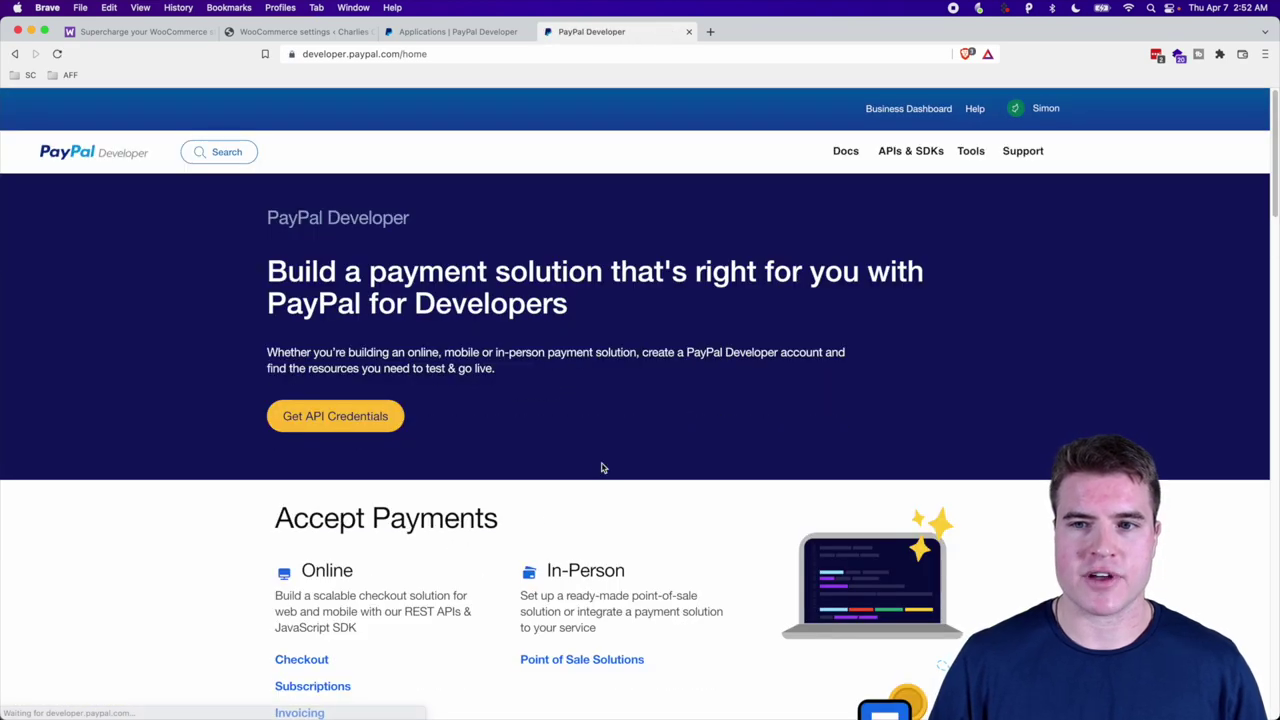
Open the PayPal Developer dashboard and move it into its own window on the right half.
left_click(1038, 110)
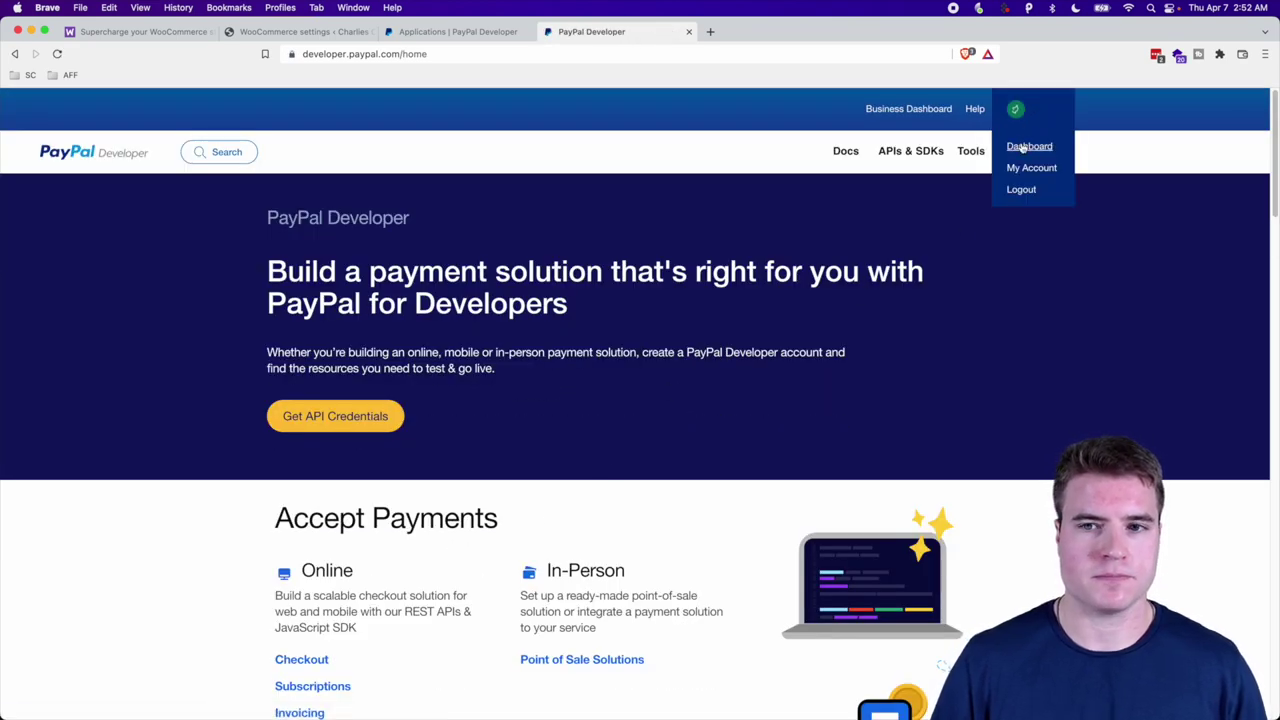
left_click(981, 161)
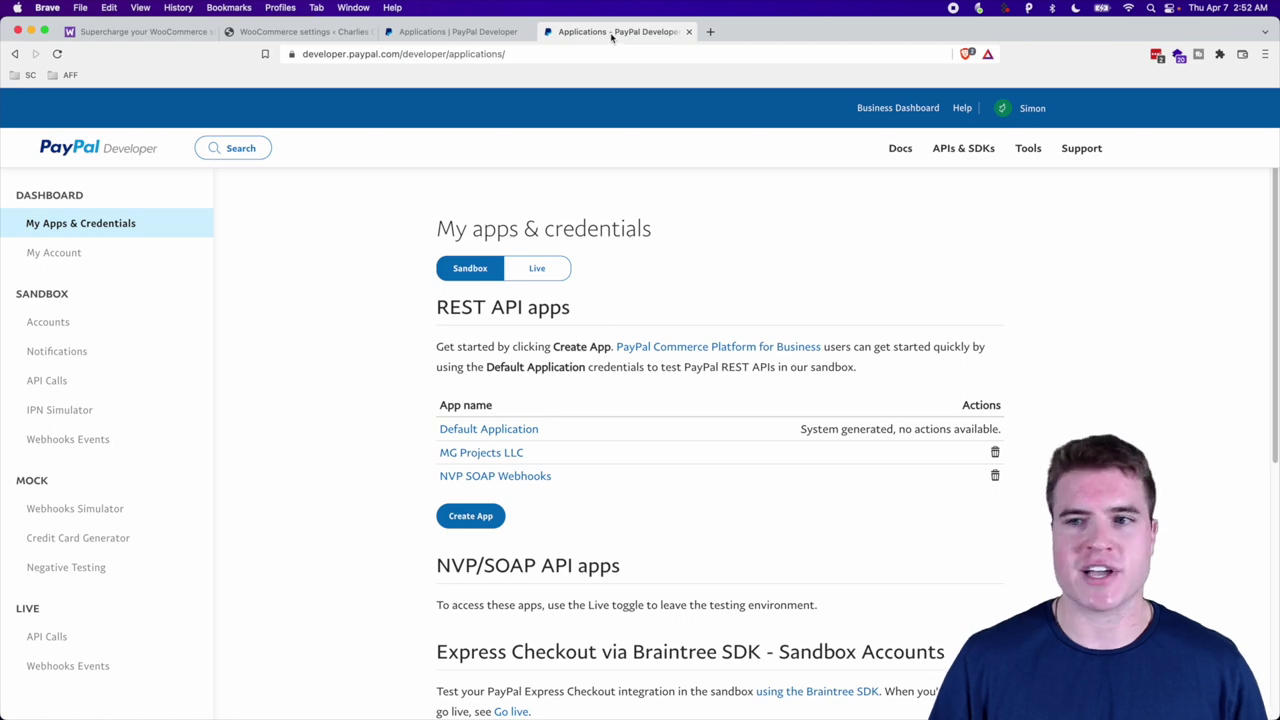
left_click_drag(611, 31, 663, 3)
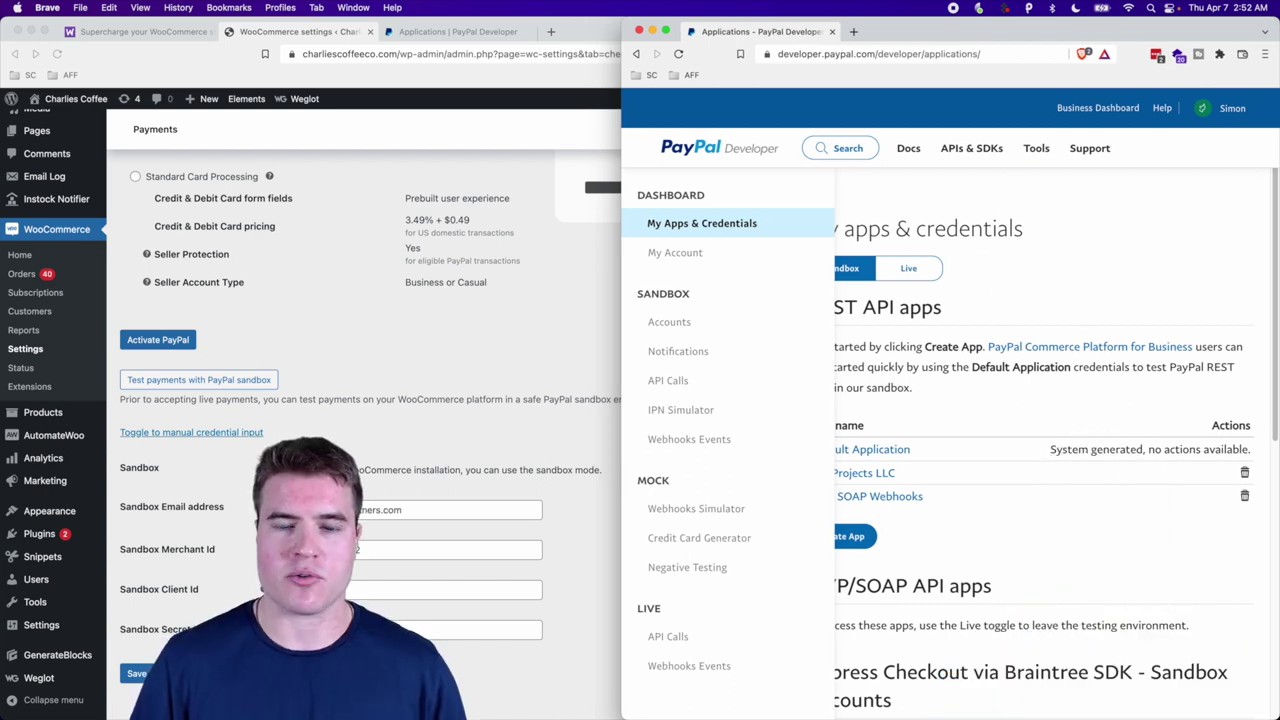
left_click(731, 258)
left_click_drag(622, 22, 386, 3)
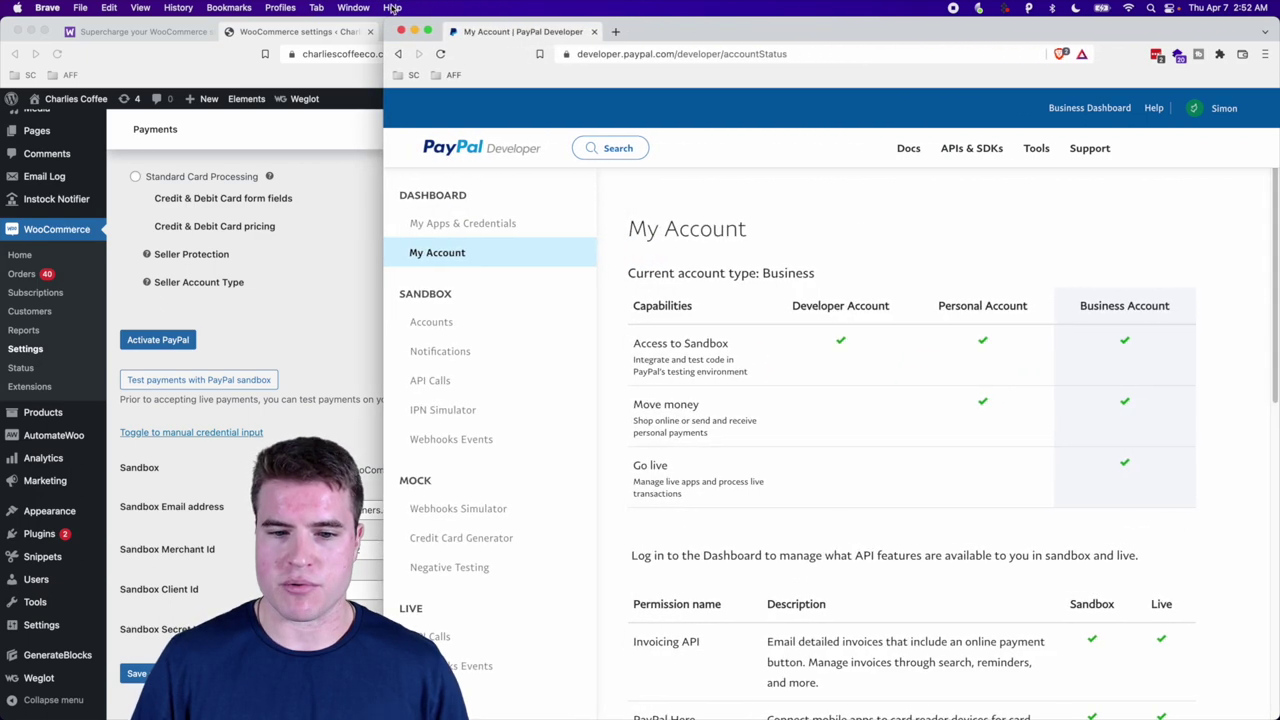
scroll(1063, 479, "down", 5)
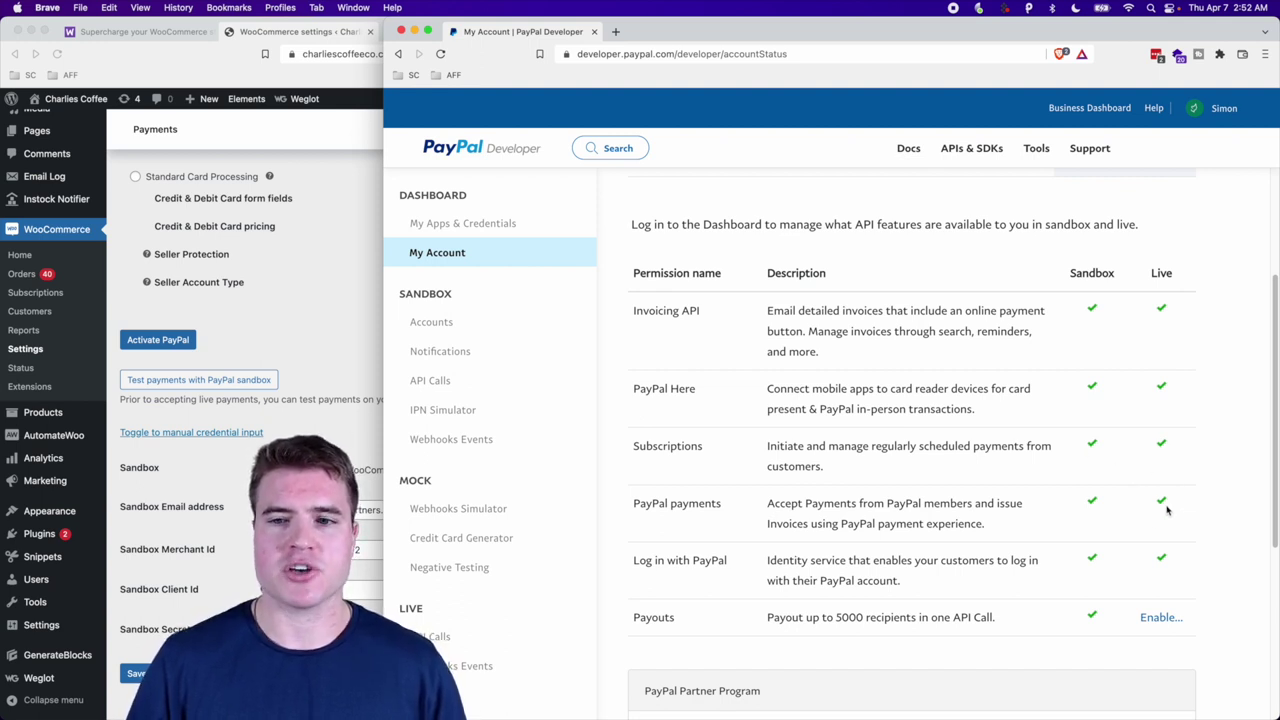
scroll(1160, 530, "up", 4)
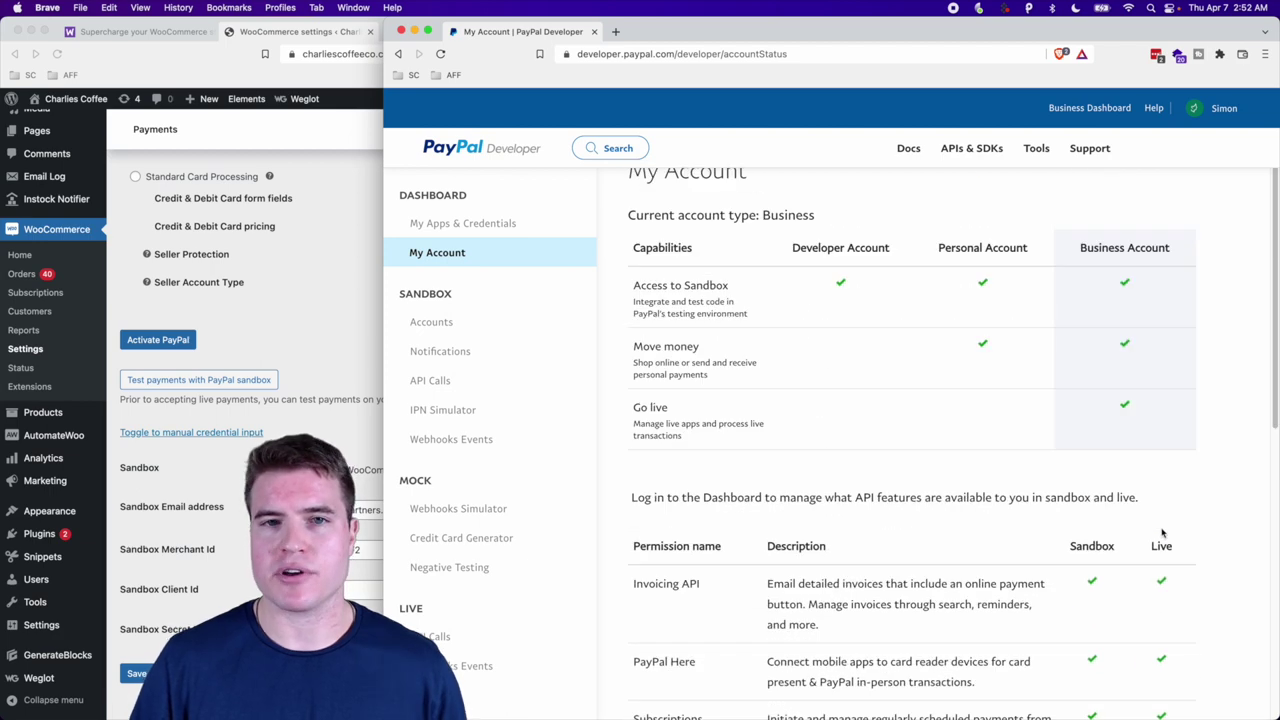
left_click(512, 226)
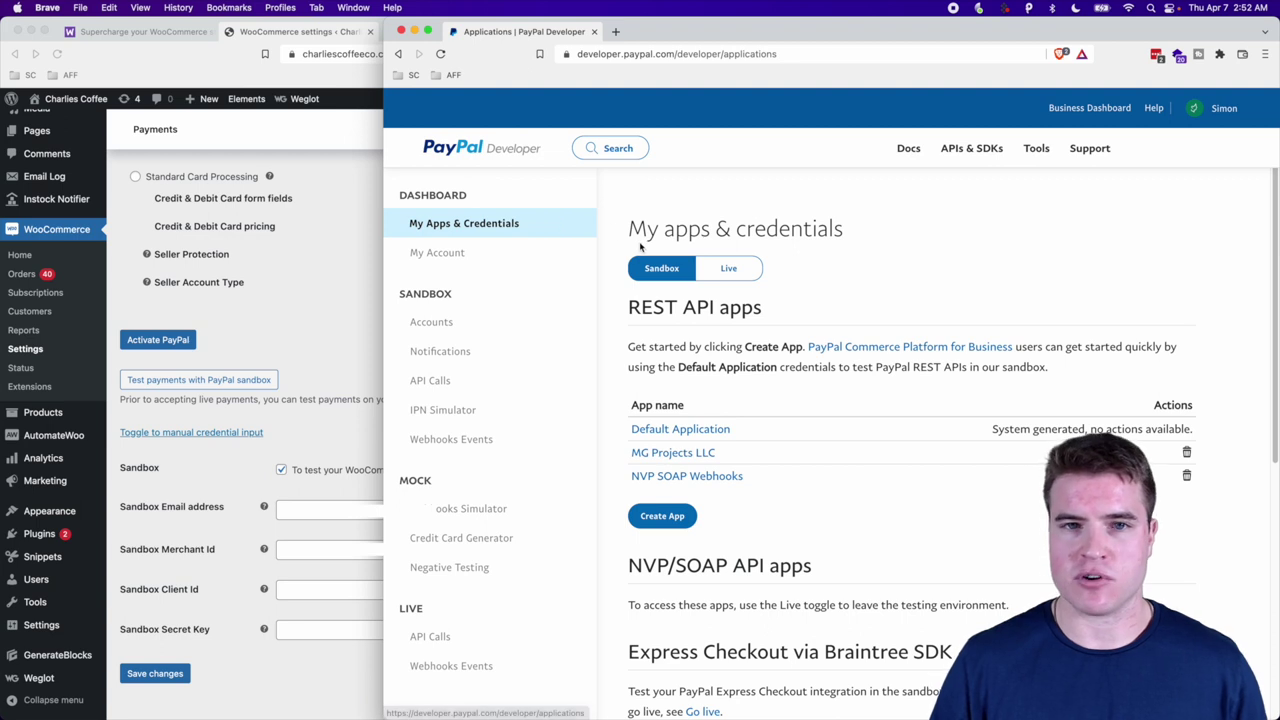
Open the Default Application's sandbox credentials and paste the sandbox account email into Sandbox Email address.
left_click(690, 430)
left_click_drag(385, 17, 523, 17)
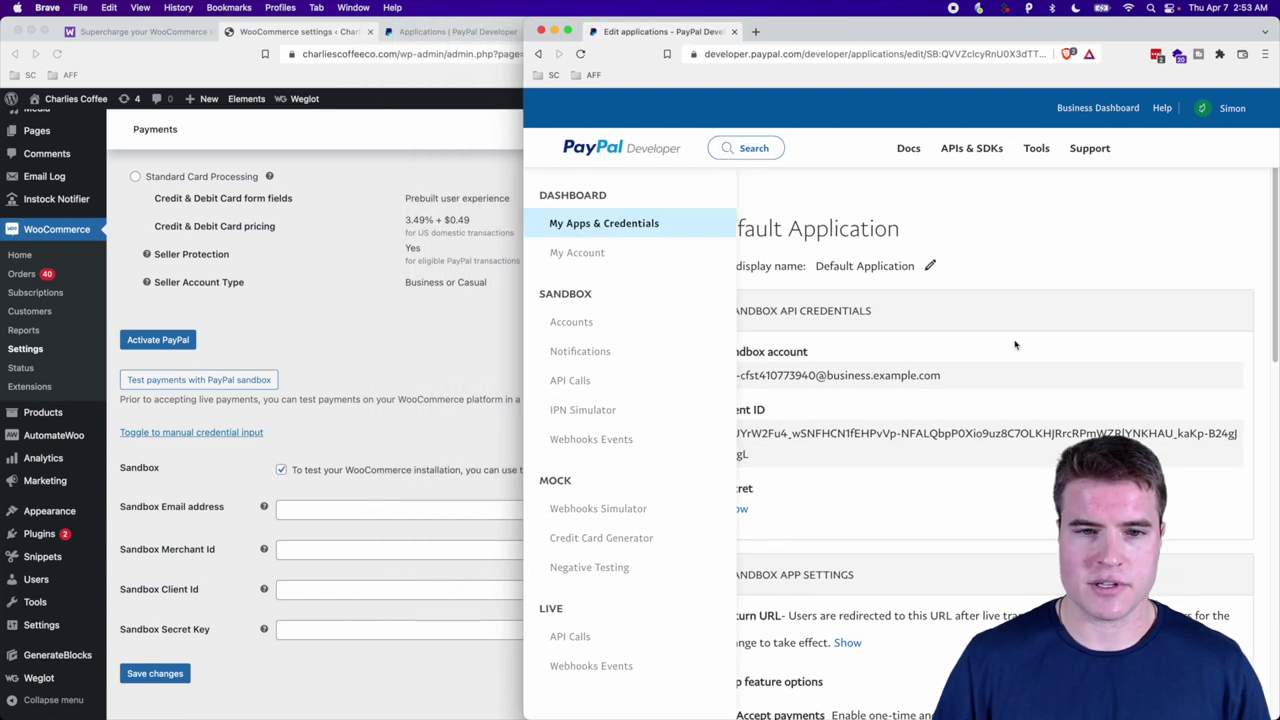
left_click_drag(974, 384, 556, 380)
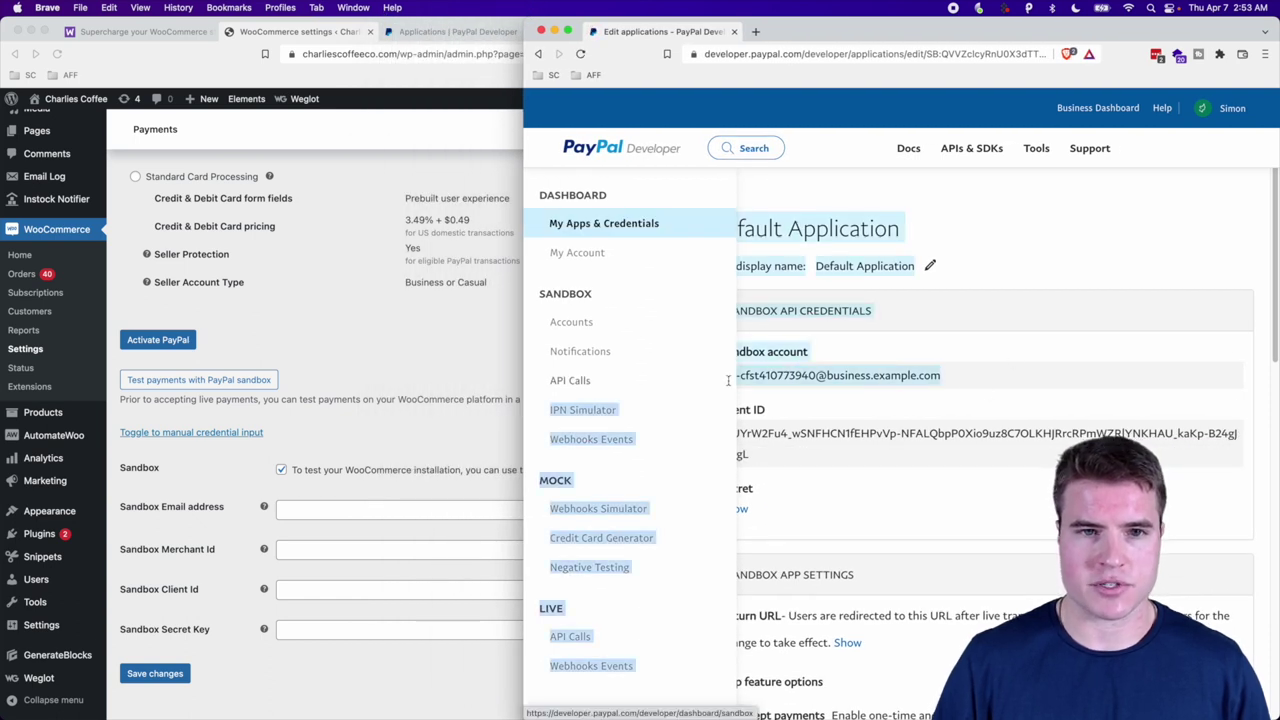
left_click(878, 371)
left_click_drag(524, 22, 374, 22)
left_click_drag(870, 378, 640, 375)
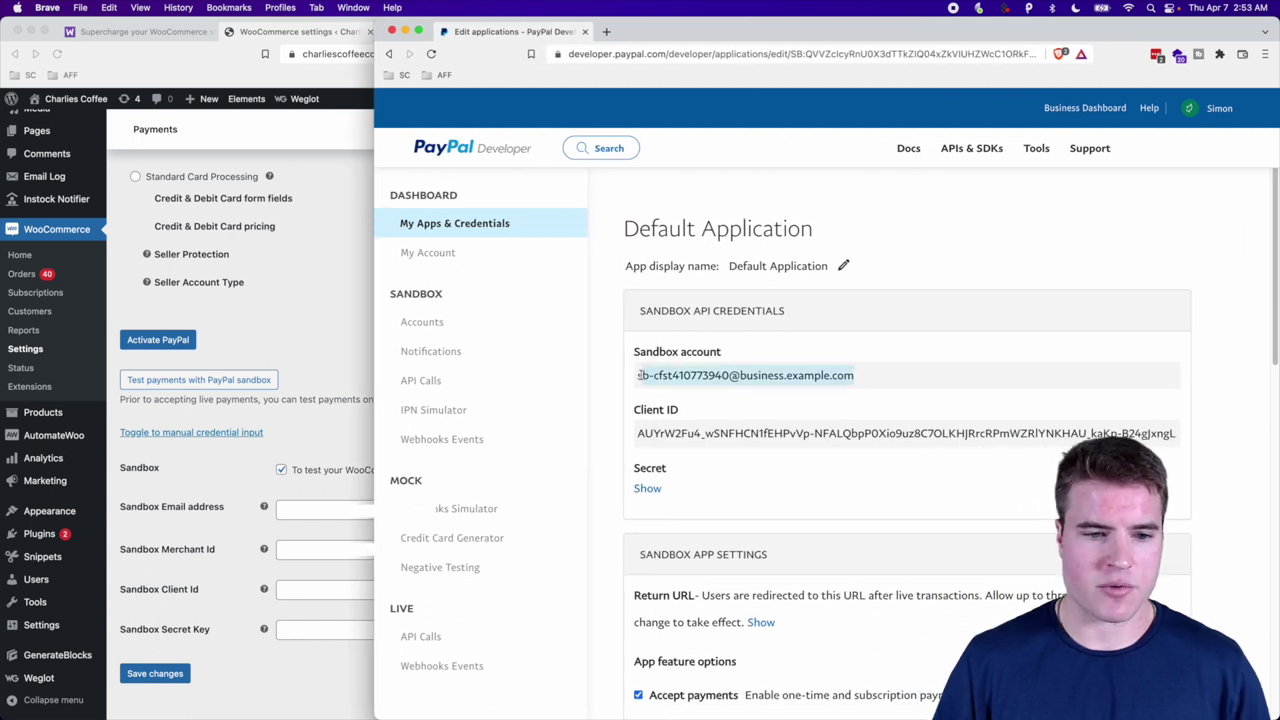
key("super+c")
left_click(323, 500)
left_click(443, 511)
key("super+v")
Copy the app's Client ID into WooCommerce's Sandbox Client Id field.
key("super+grave")
triple_click(686, 434)
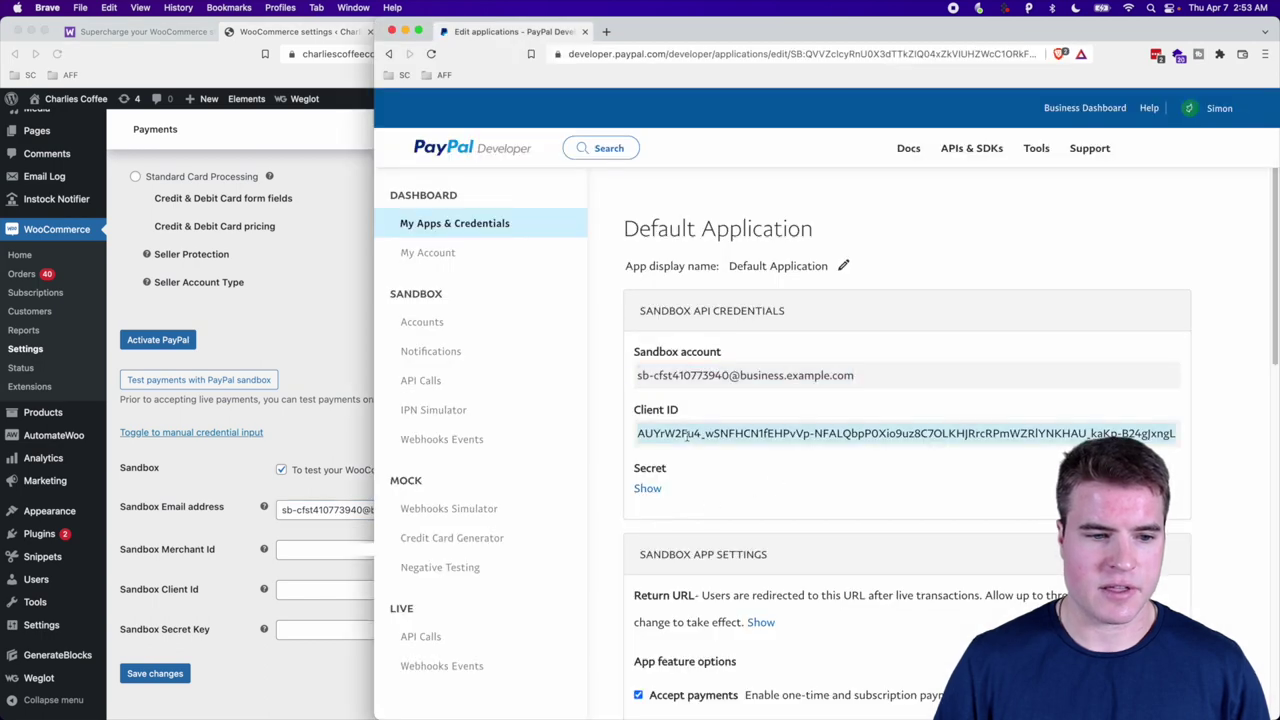
key("super+c")
left_click(228, 558)
left_click(277, 558)
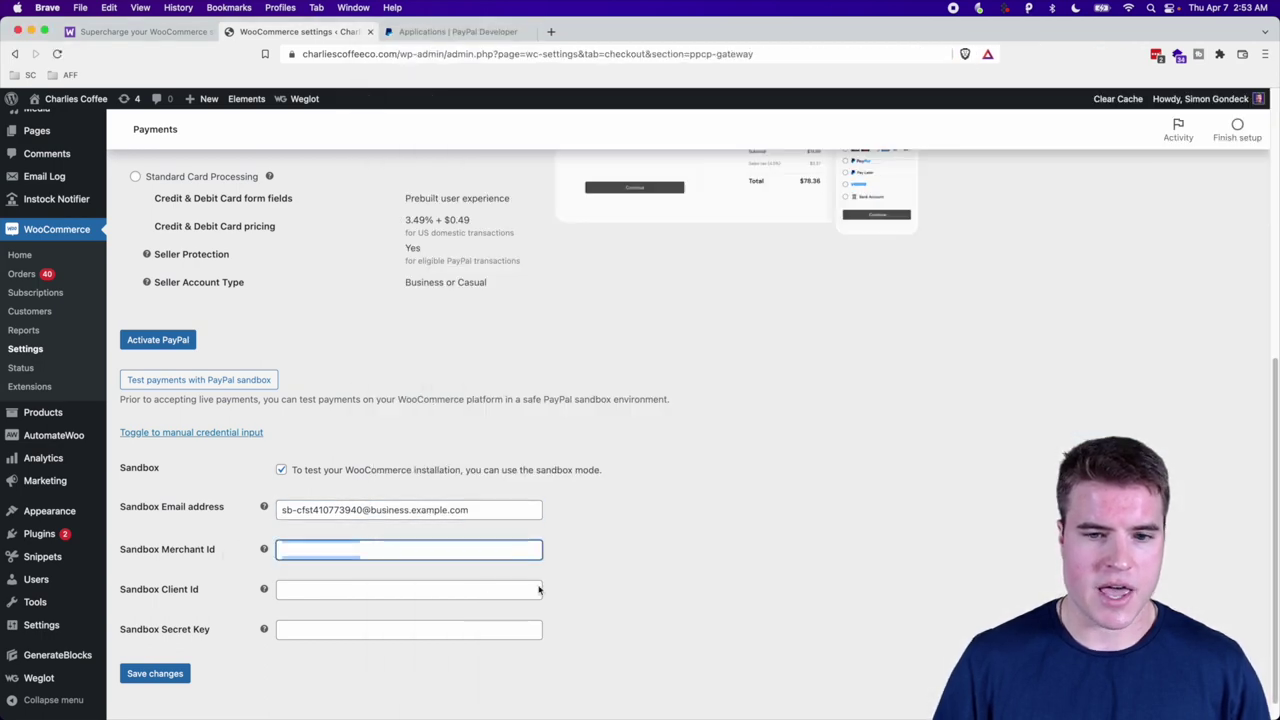
left_click(474, 595)
key("super+v")
left_click(631, 578)
Reveal the app's secret and paste it into Sandbox Secret Key.
key("super+Tab")
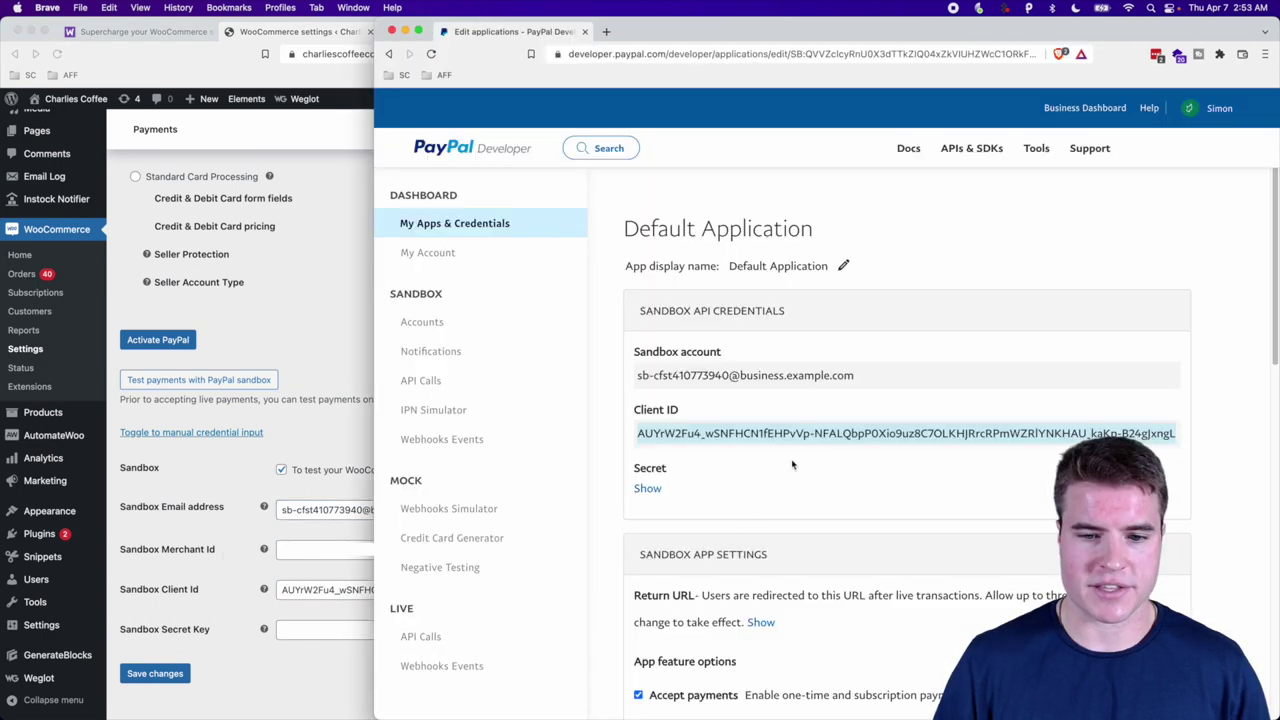
left_click(646, 487)
triple_click(761, 602)
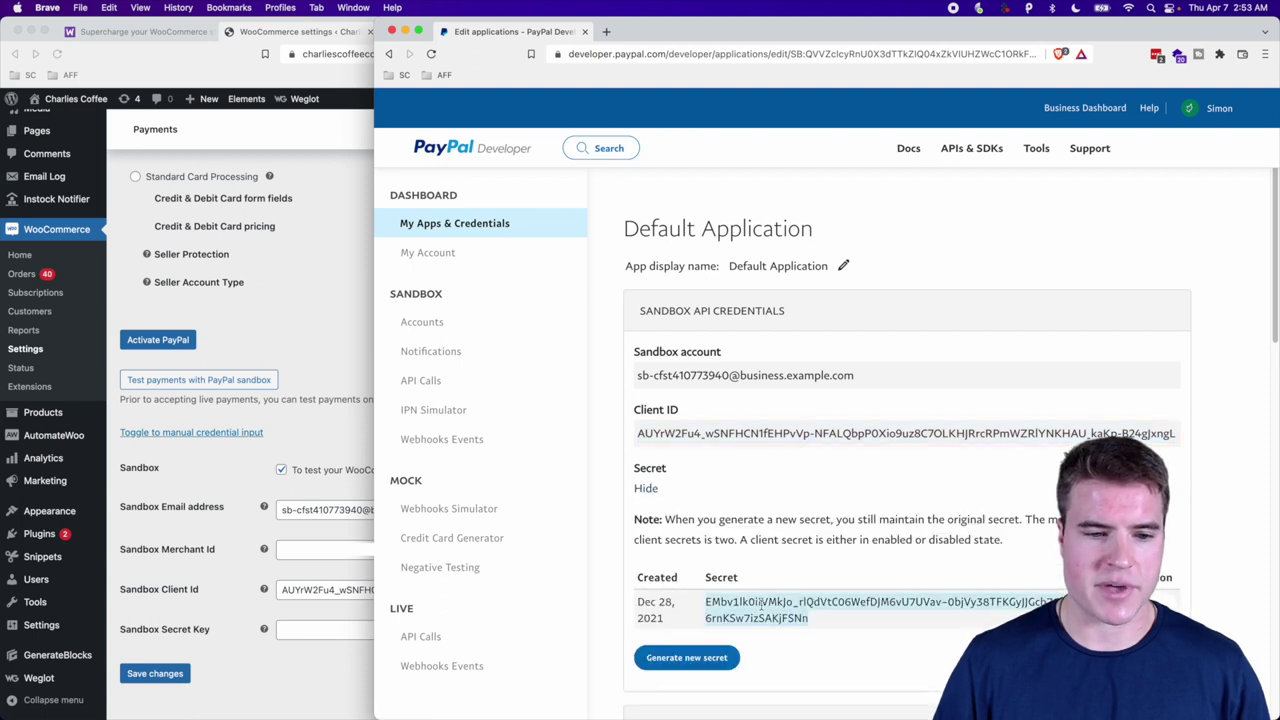
key("super+c")
key("super+Tab")
key("Tab")
key("super+v")
left_click(660, 608)
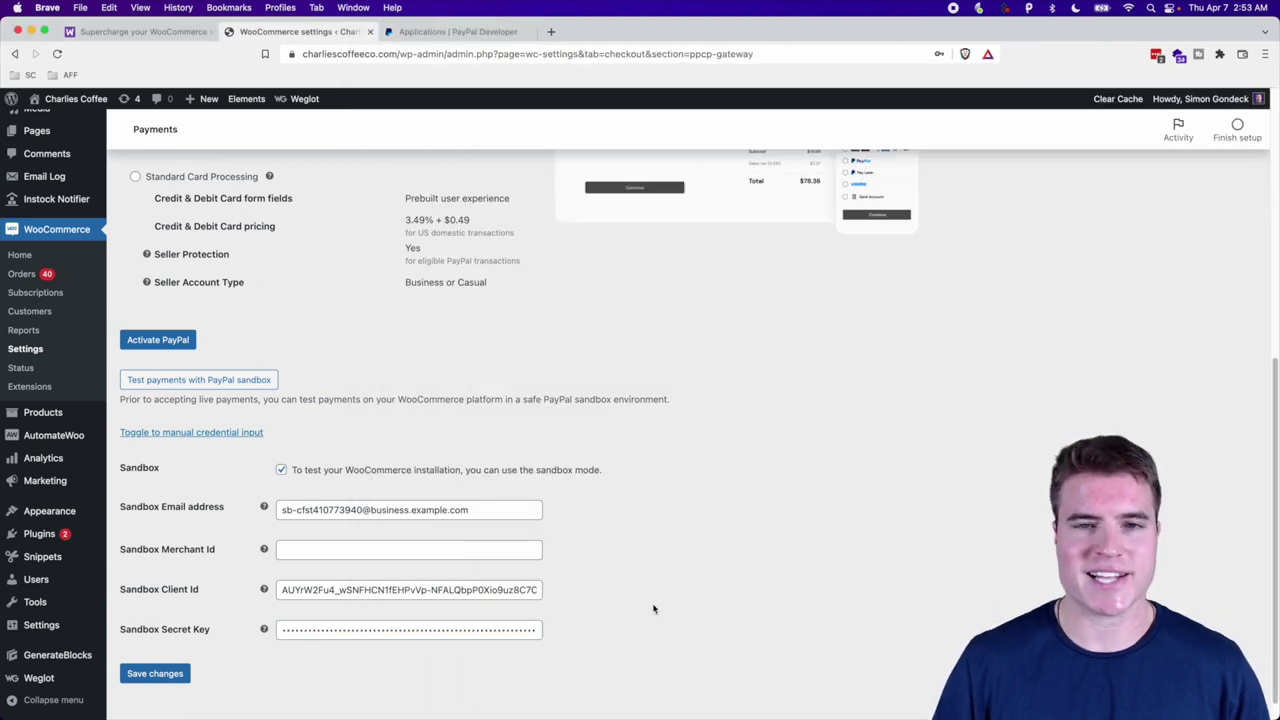
Clear the Sandbox Merchant Id field.
left_click(405, 550)
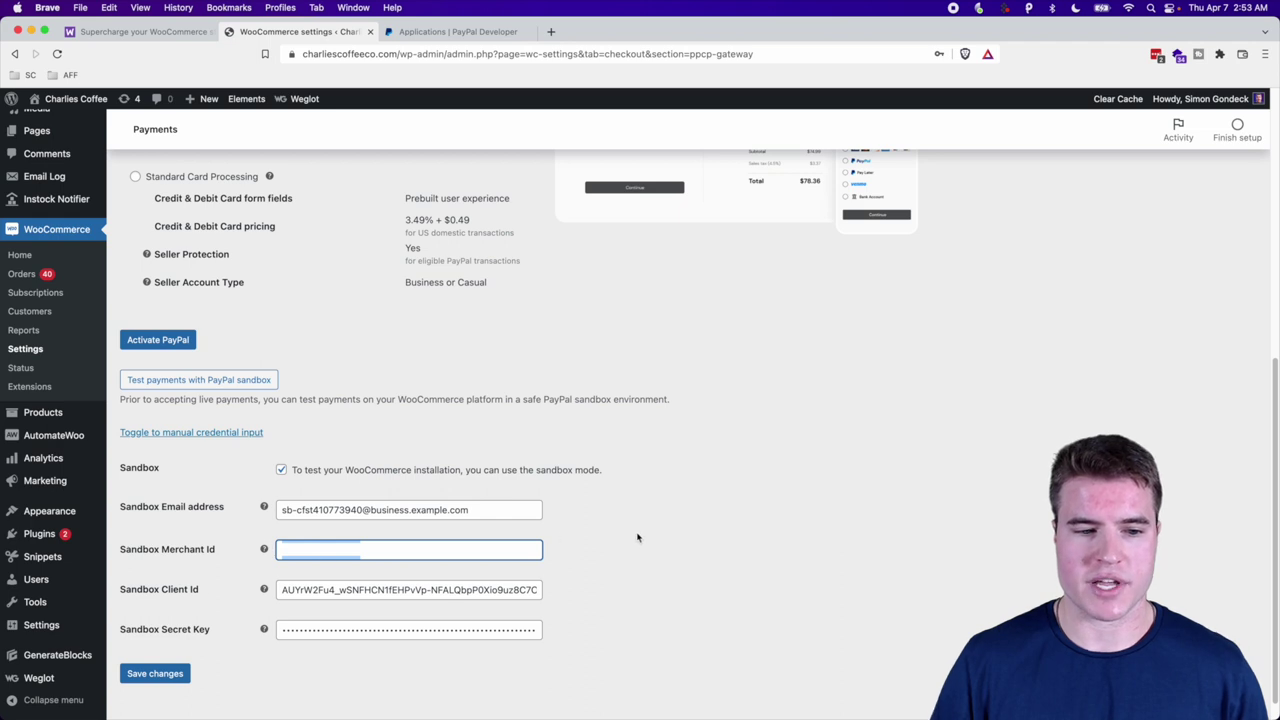
key("BackSpace")
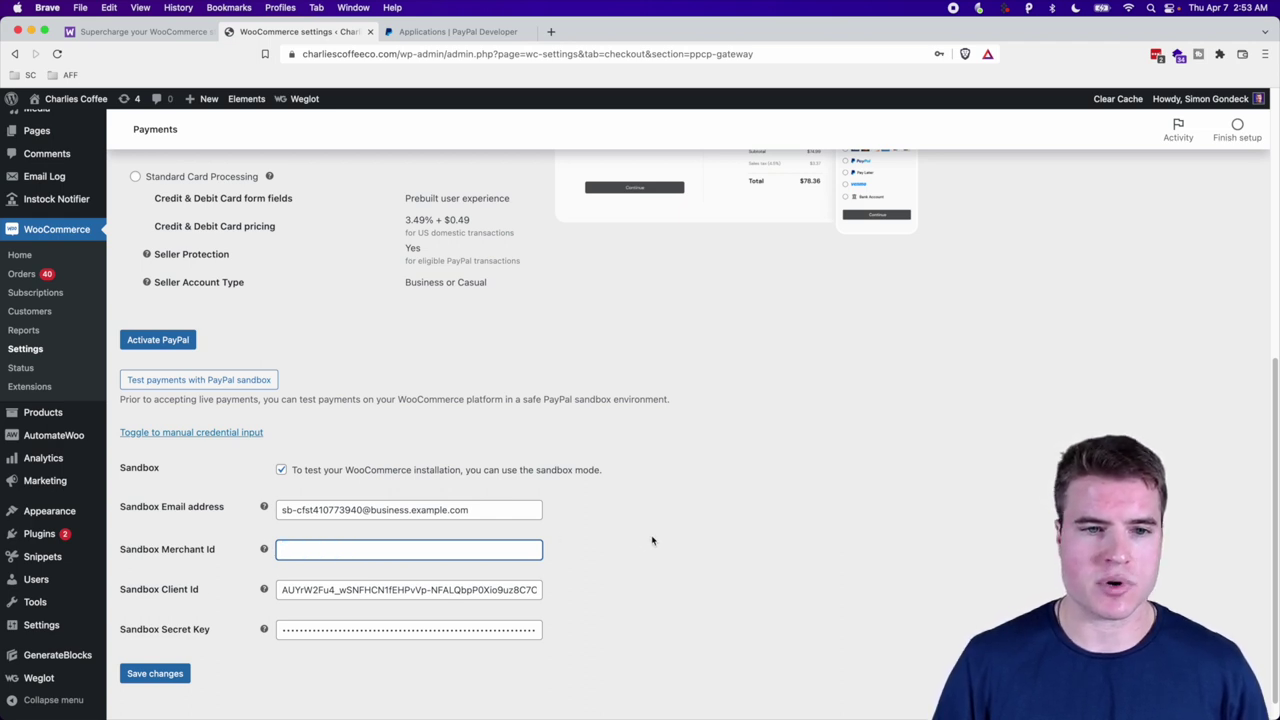
key("super+grave")
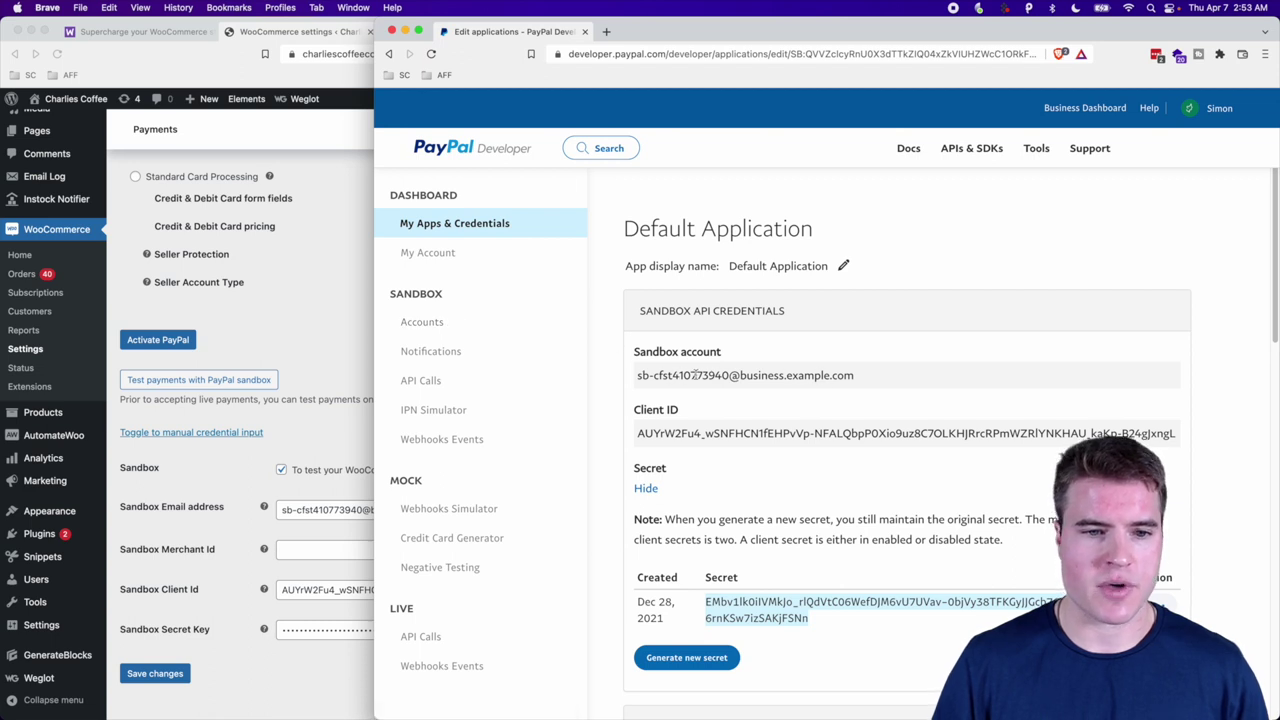
Find the default business account under Sandbox > Accounts and open its details.
left_click_drag(727, 375, 636, 375)
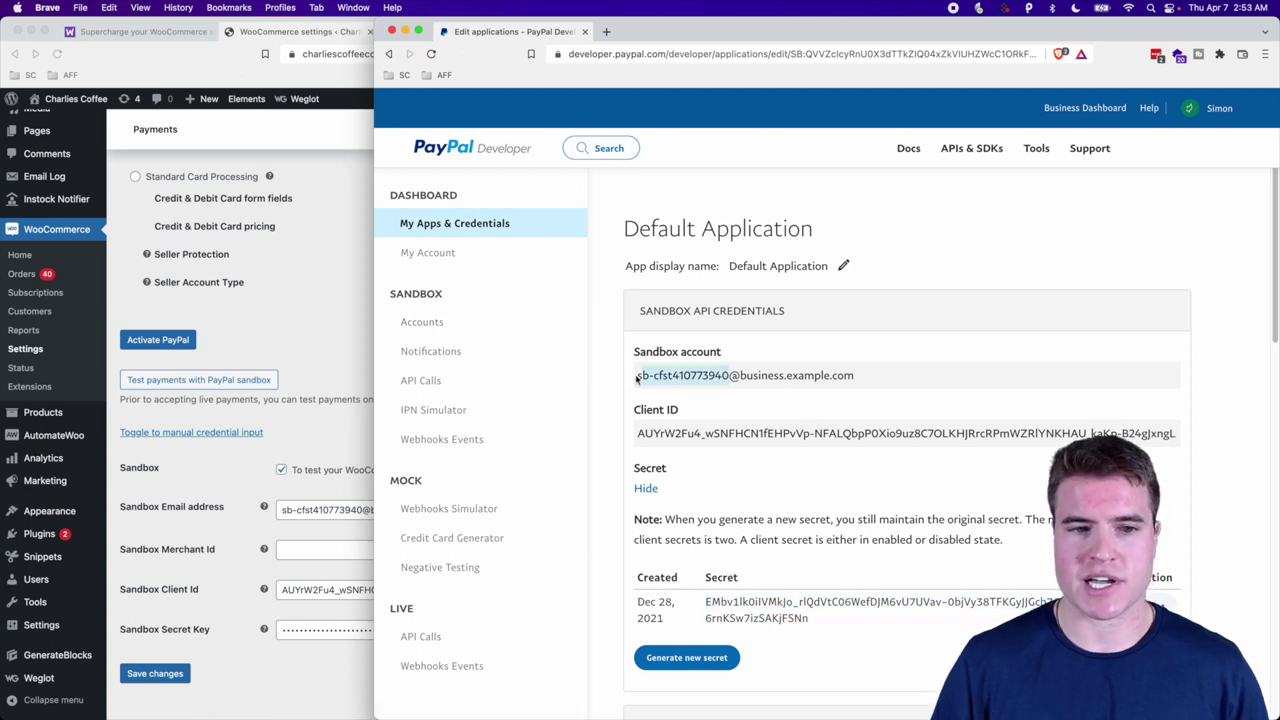
left_click(456, 330)
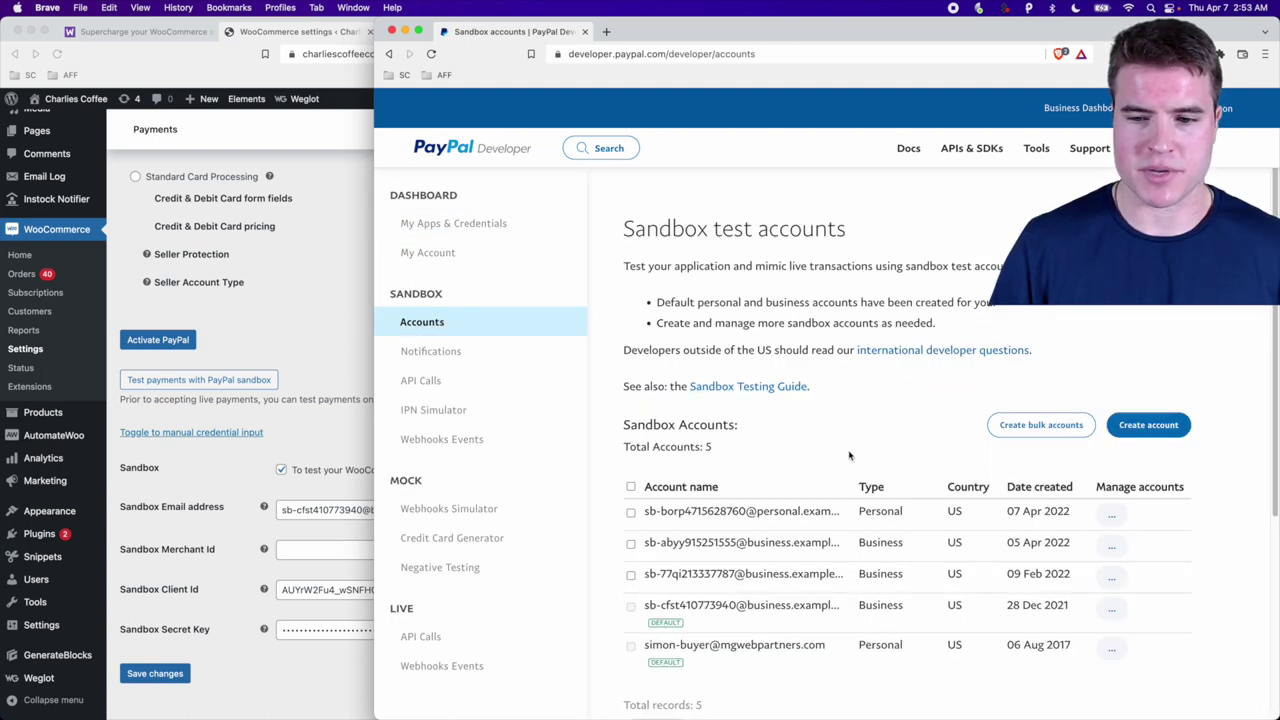
key("super+f")
key("super+v")
left_click(1111, 610)
left_click(1100, 642)
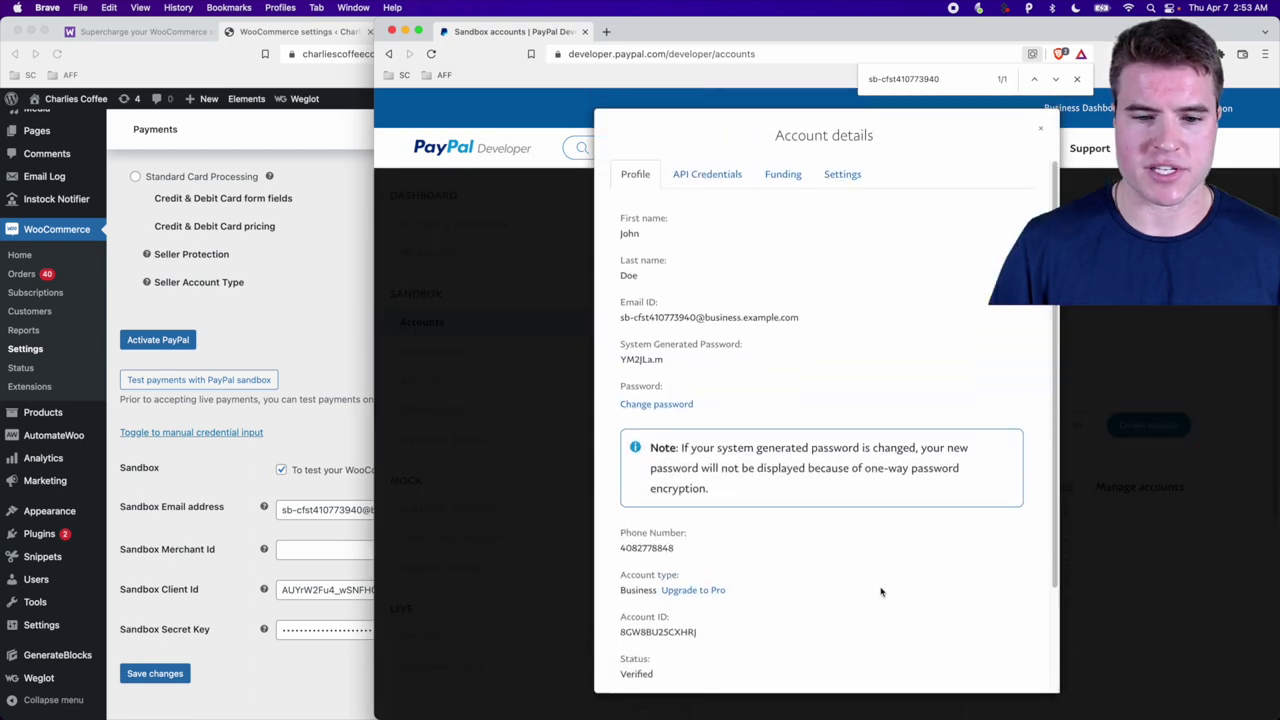
Copy its Account ID into WooCommerce's Sandbox Merchant Id field.
left_click_drag(698, 632, 618, 633)
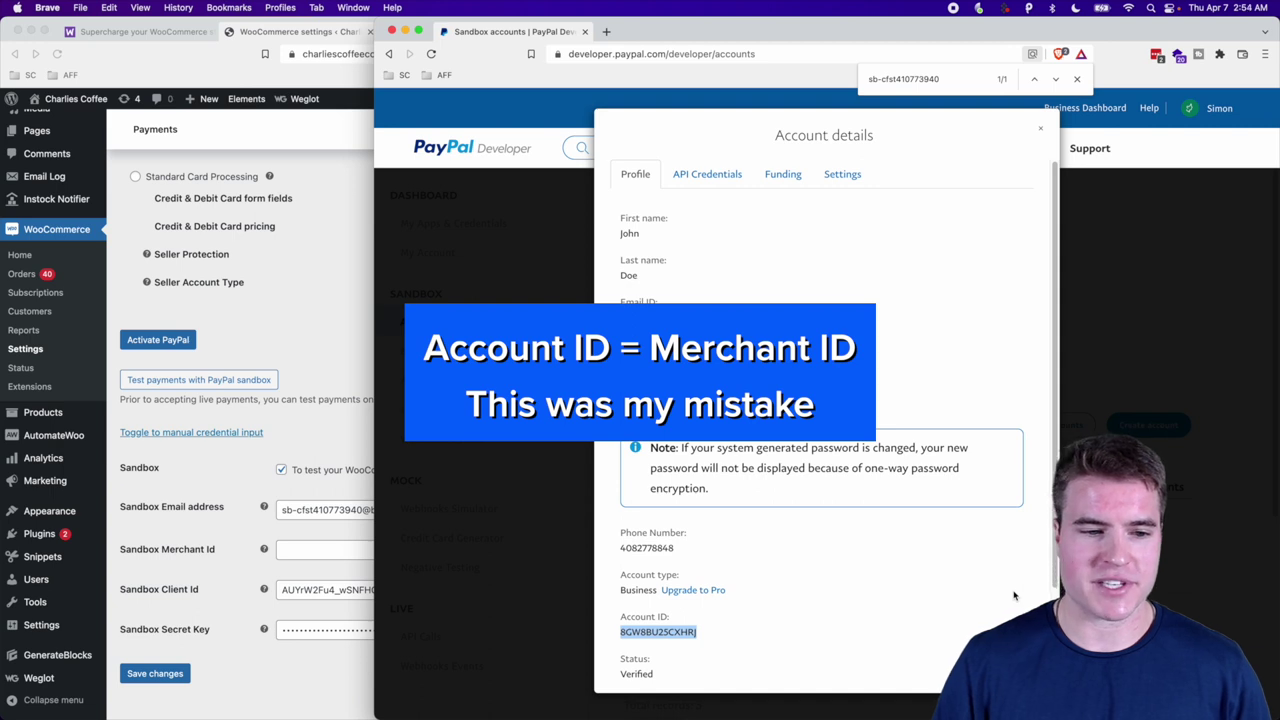
key("super+c")
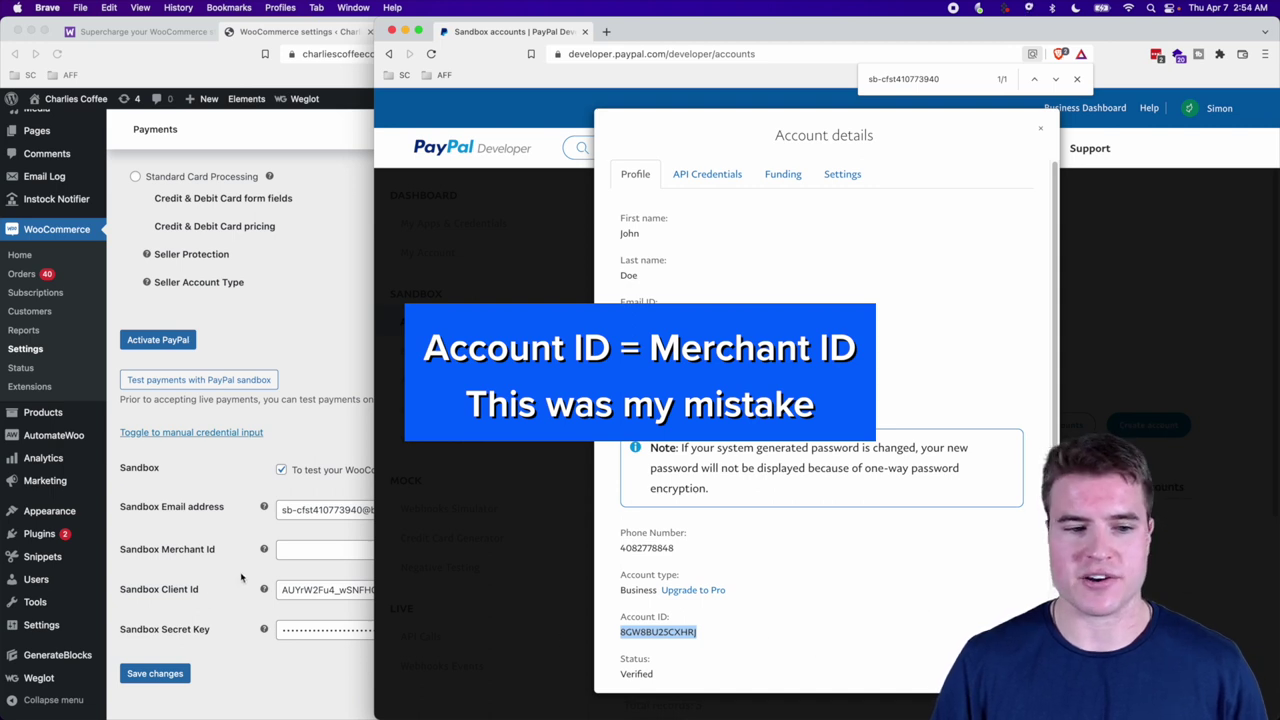
left_click(323, 551)
key("super+v")
left_click(626, 570)
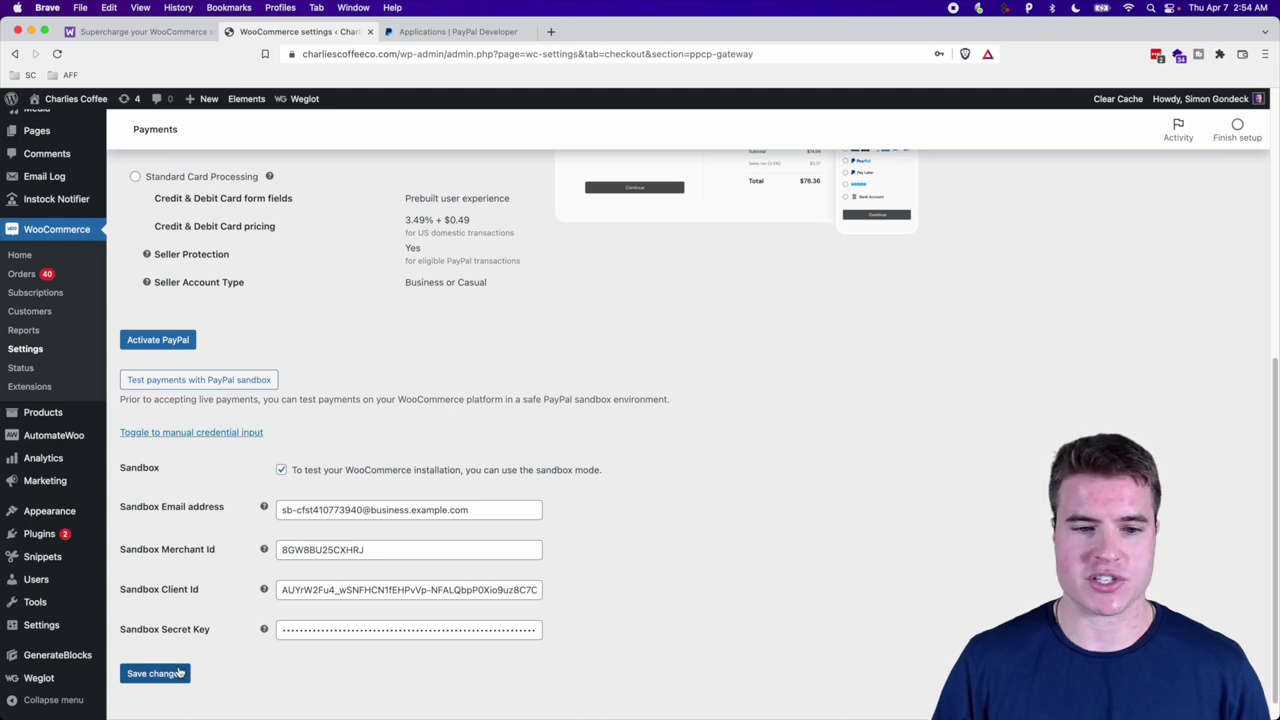
Save the credentials, enable the PayPal Gateway and save, then reload Light Roast showing PayPal and Venmo buttons.
left_click(155, 673)
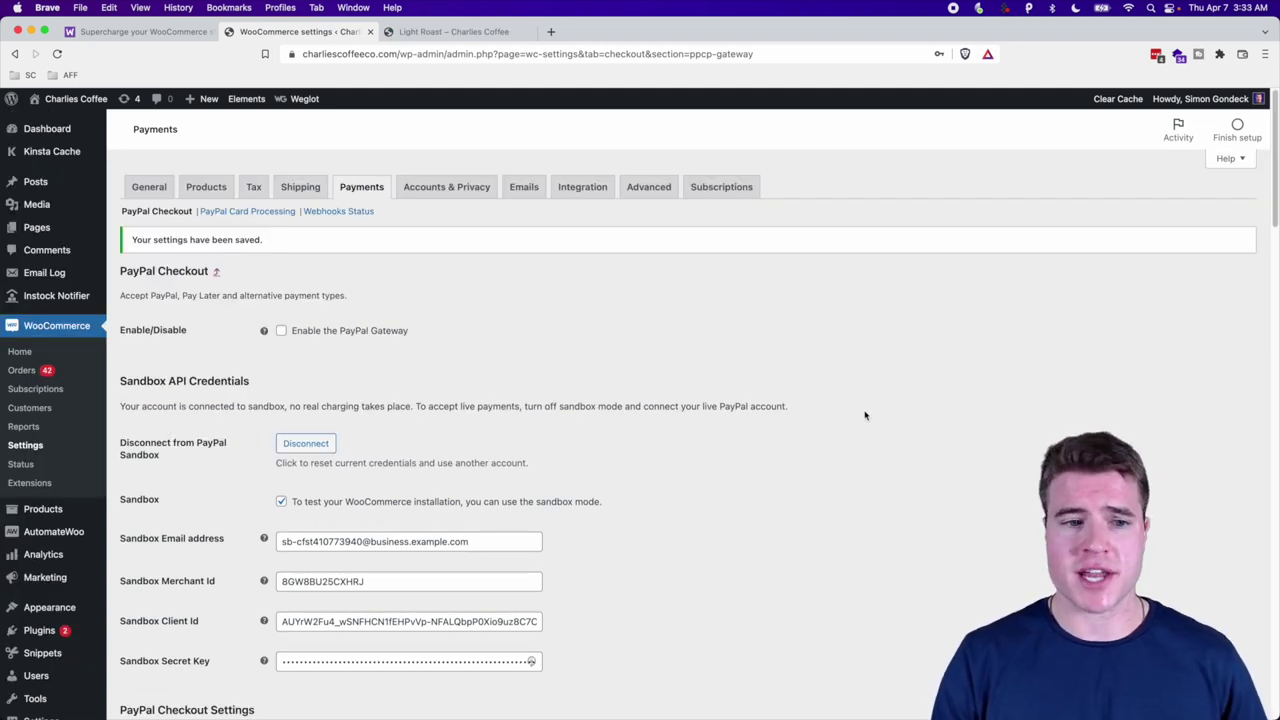
left_click(365, 334)
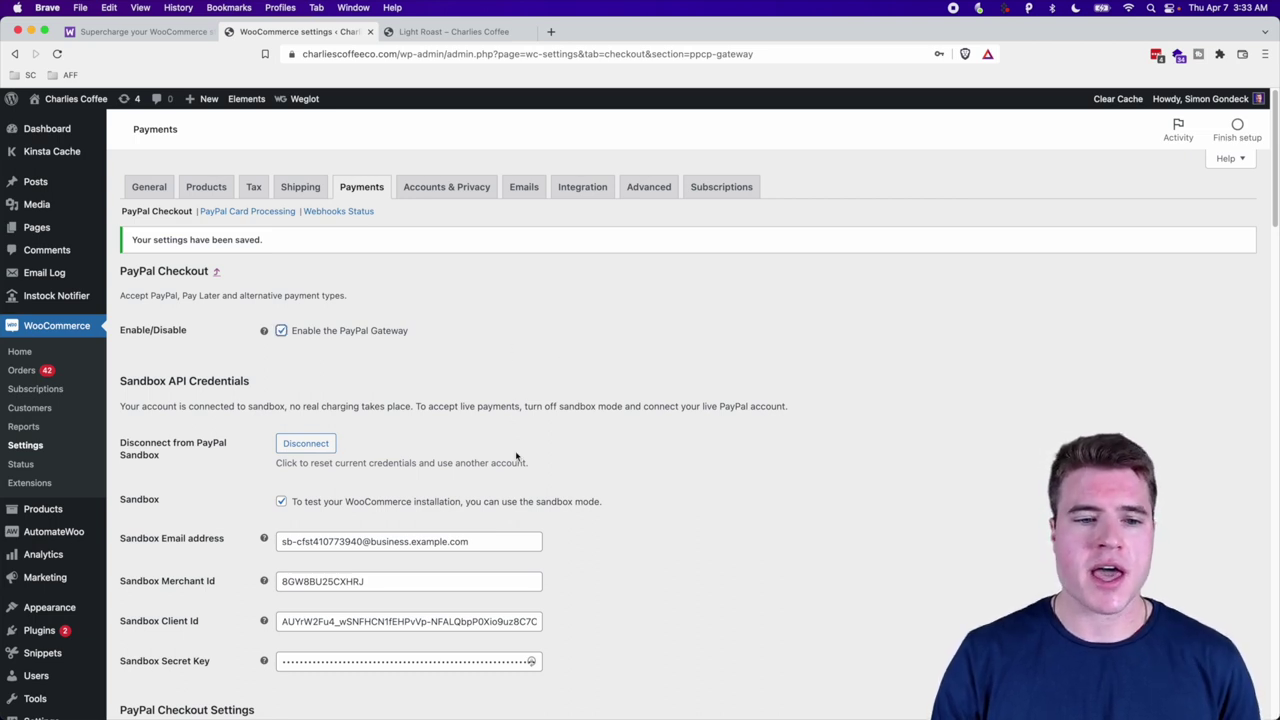
scroll(360, 550, "down", 15)
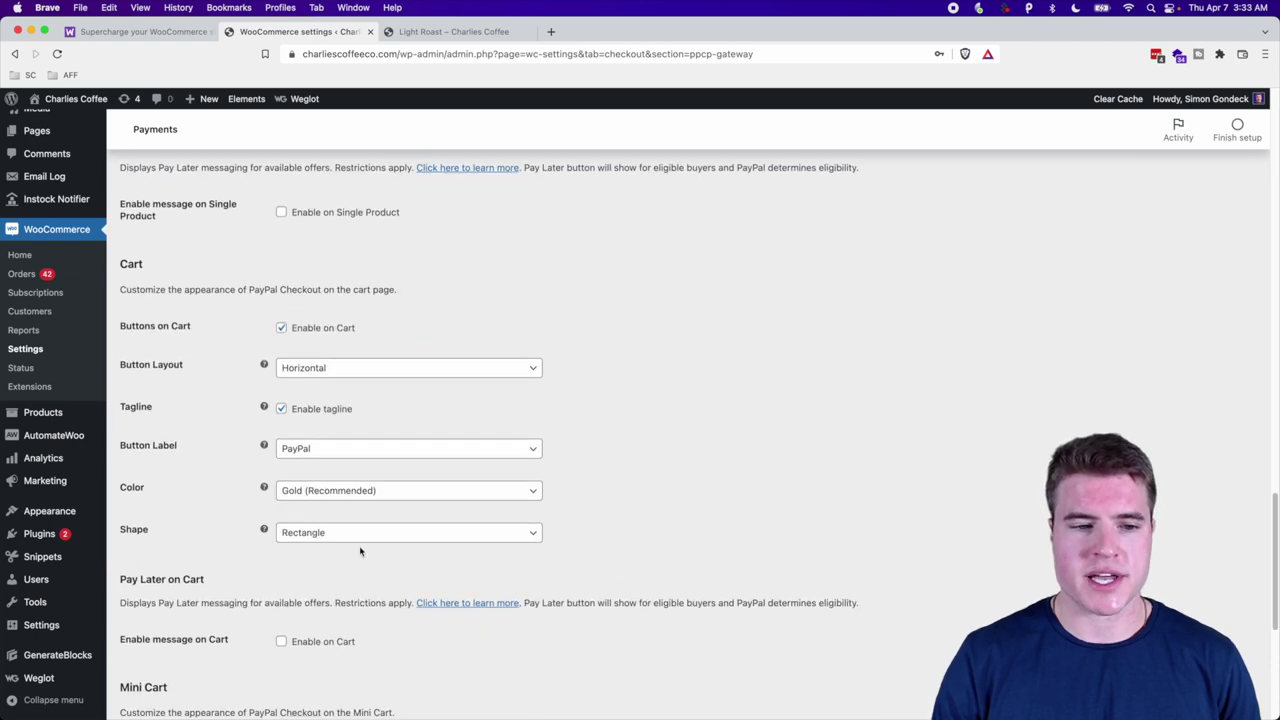
scroll(360, 550, "down", 5)
left_click(175, 650)
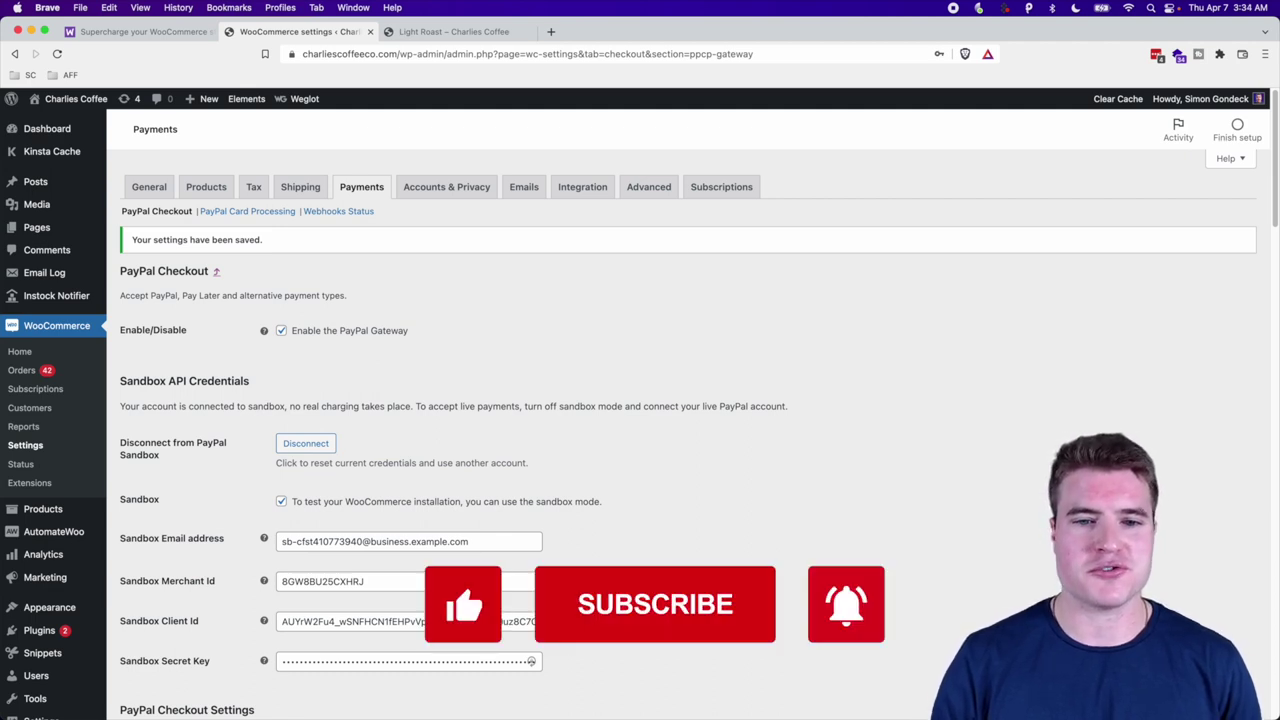
key("ctrl+Tab")
key("super+r")
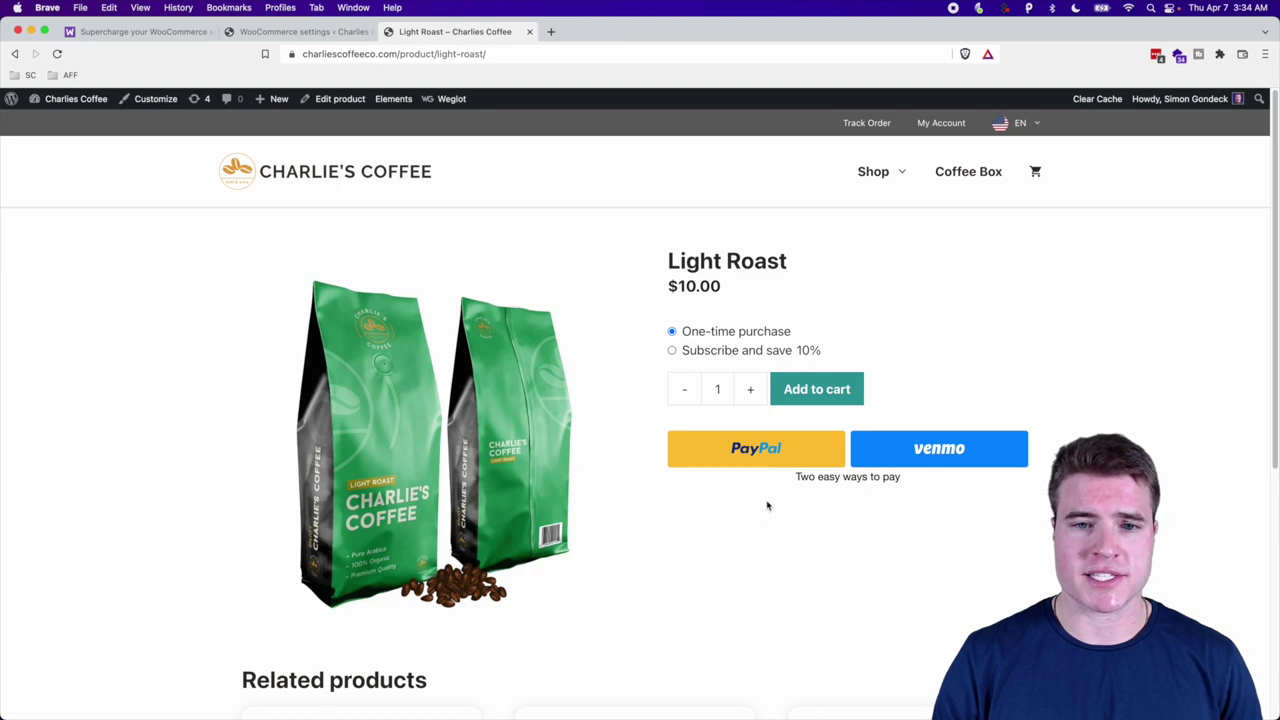
Maximise PayPal Developer and create a personal US sandbox buyer account.
key("super+grave")
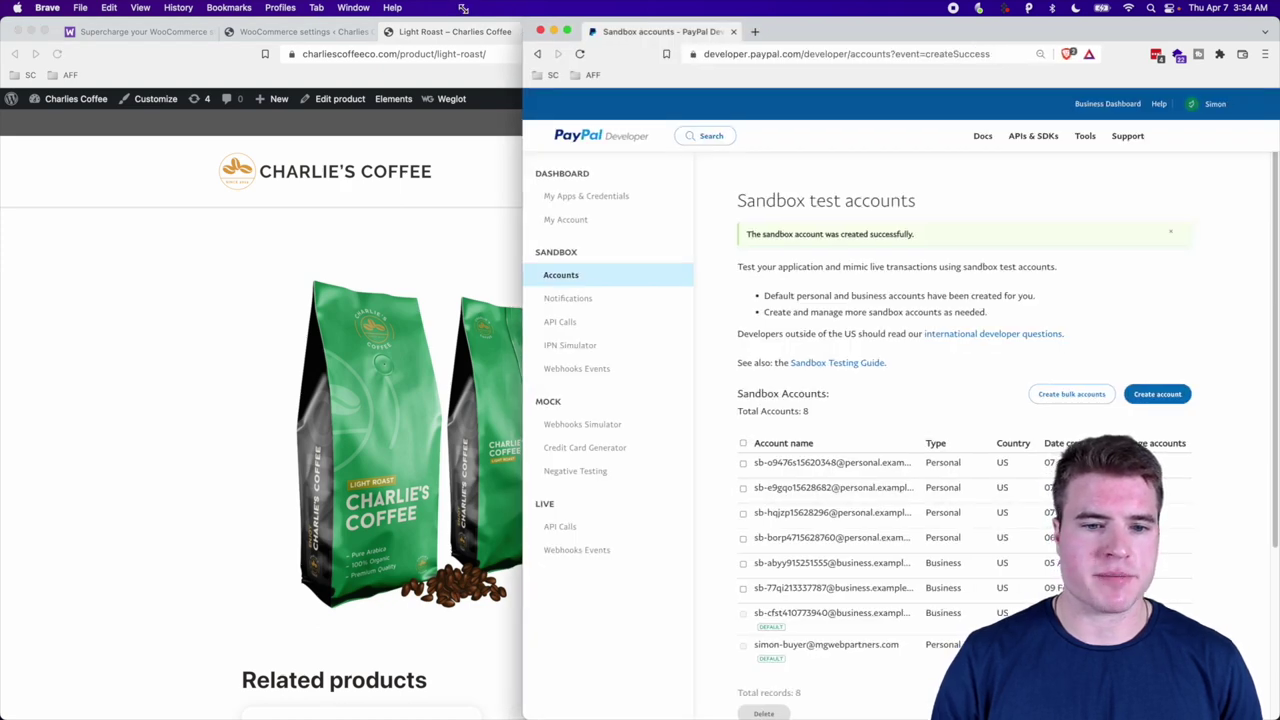
key("ctrl+alt+Return")
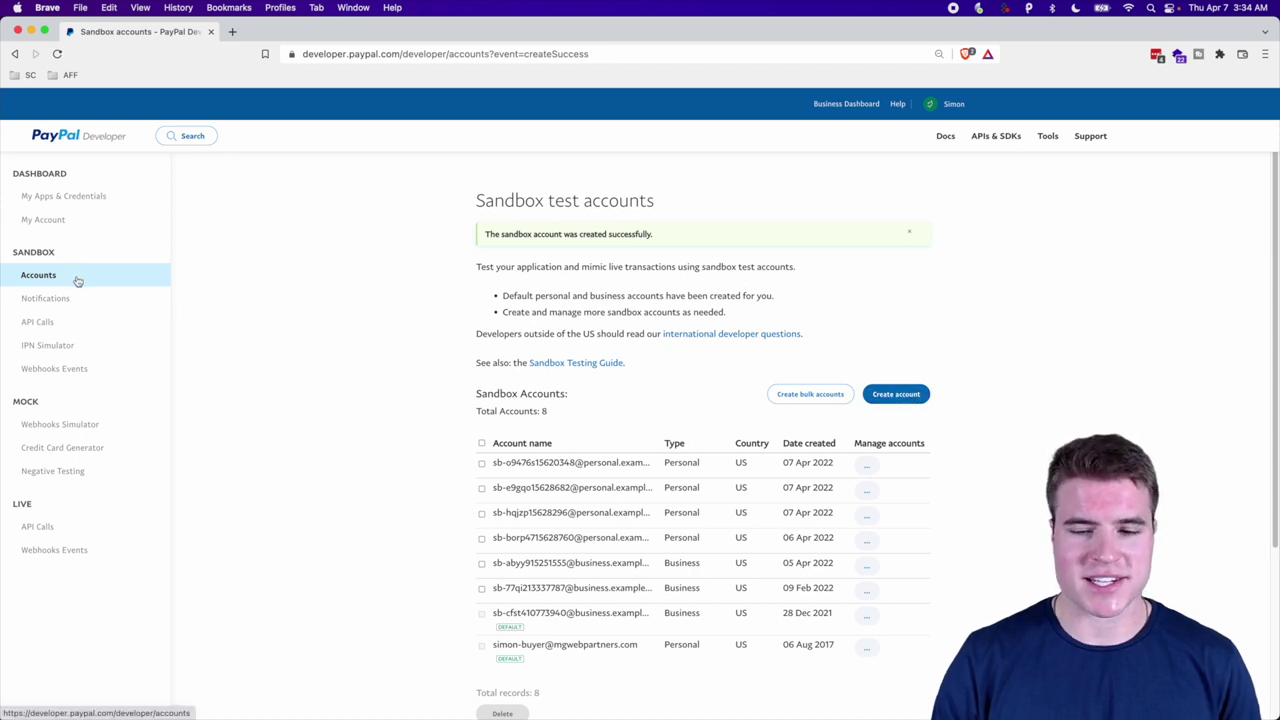
left_click(893, 394)
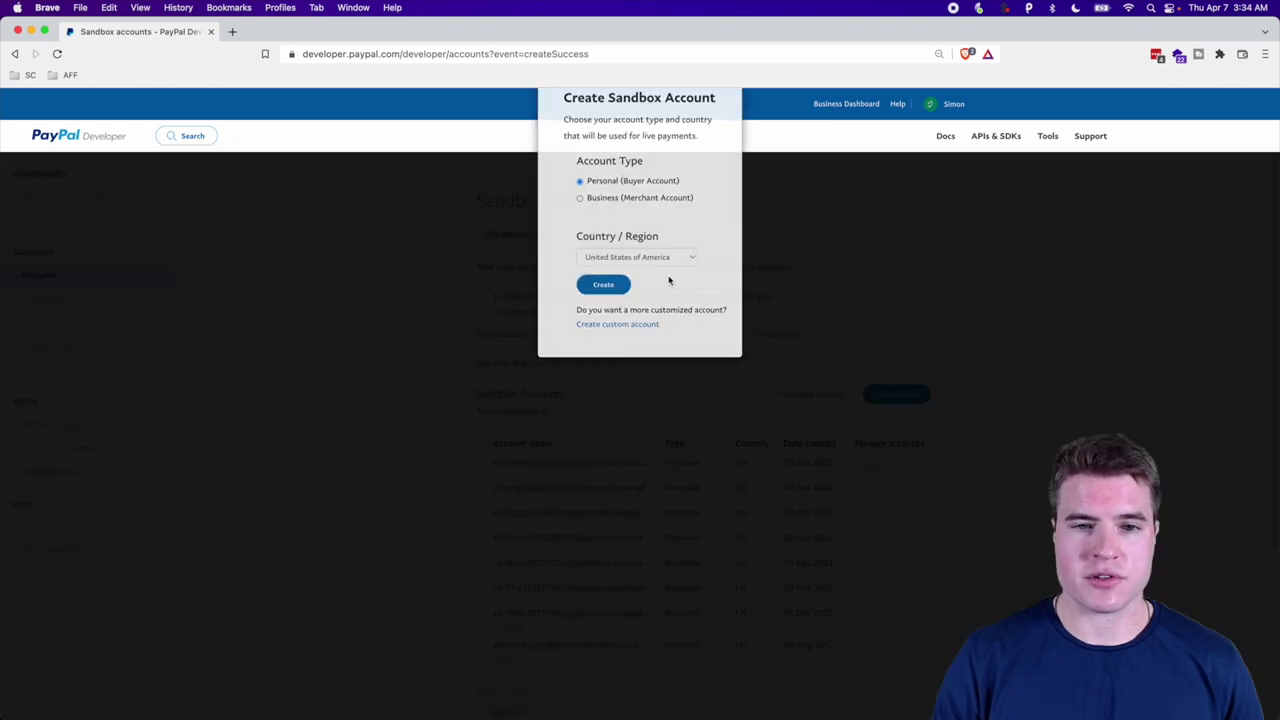
left_click(618, 310)
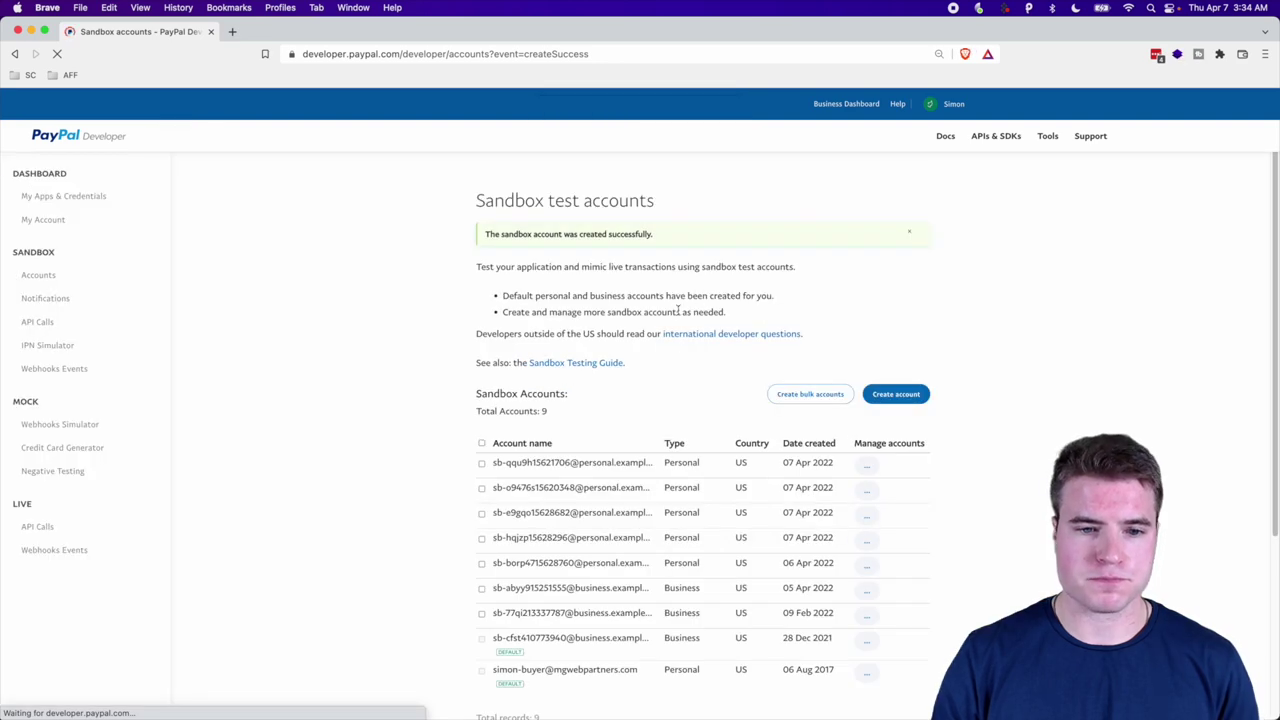
Open the new buyer account's details and select its login e-mail, window on the right half.
left_click(862, 467)
left_click(850, 492)
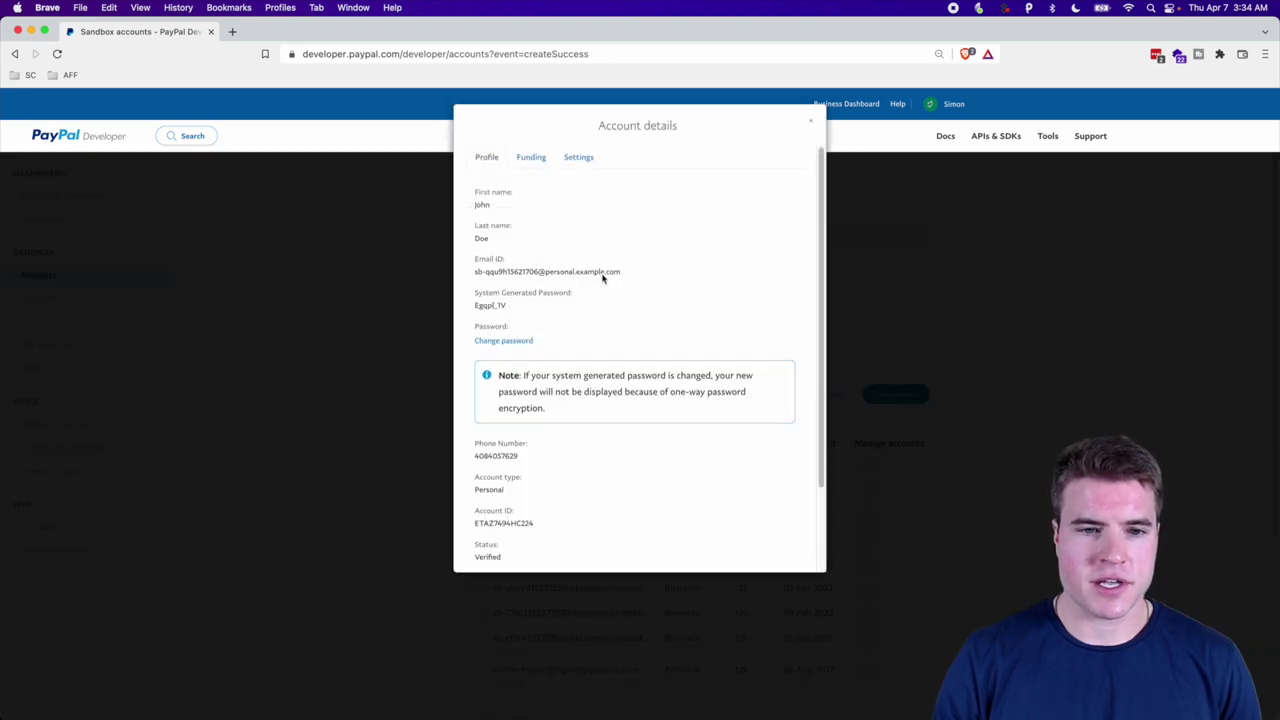
left_click_drag(620, 273, 477, 277)
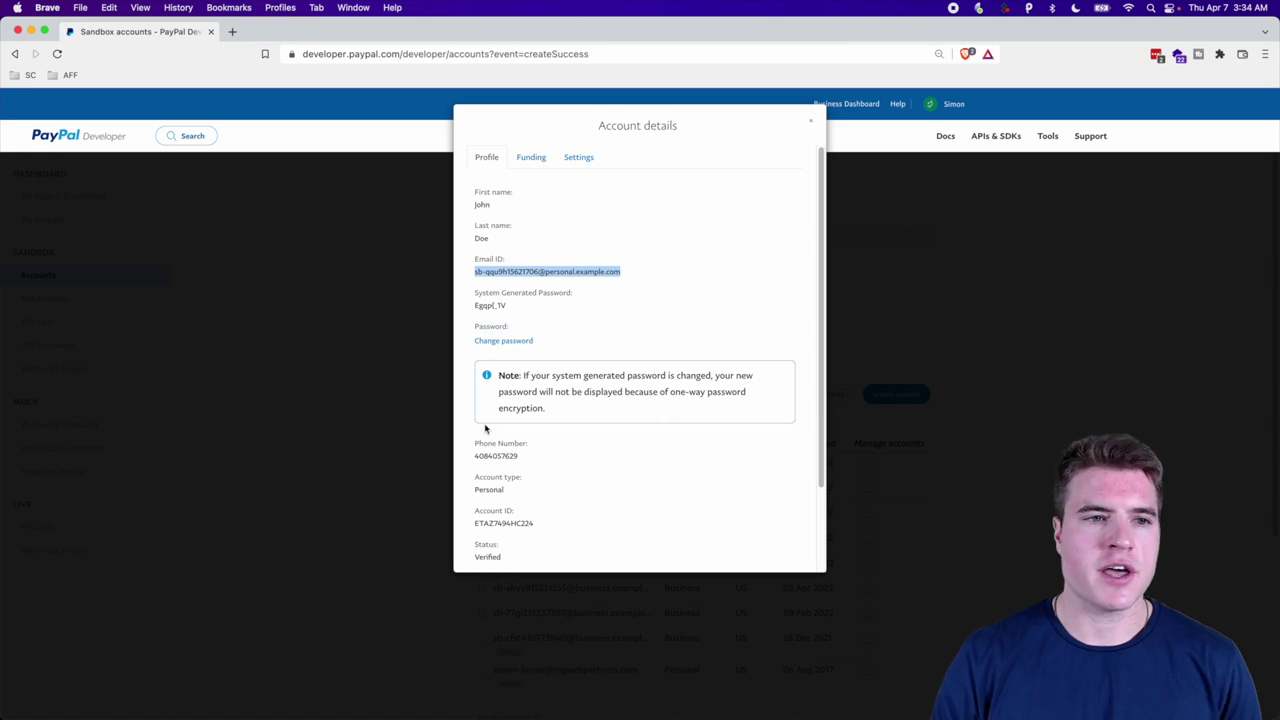
left_click_drag(4, 22, 834, 17)
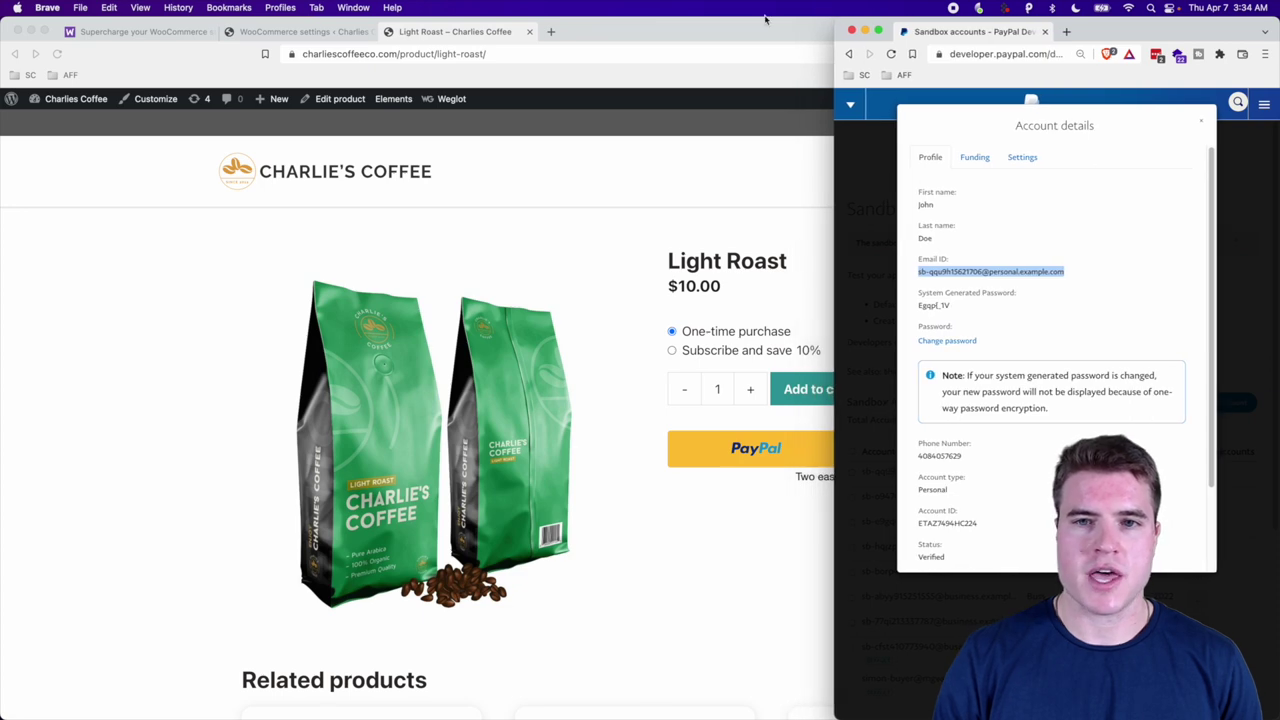
Open charliescoffeeco.com in a private window and go to the French Roast product page.
left_click(708, 28)
left_click_drag(1278, 18, 833, 15)
left_click(535, 54)
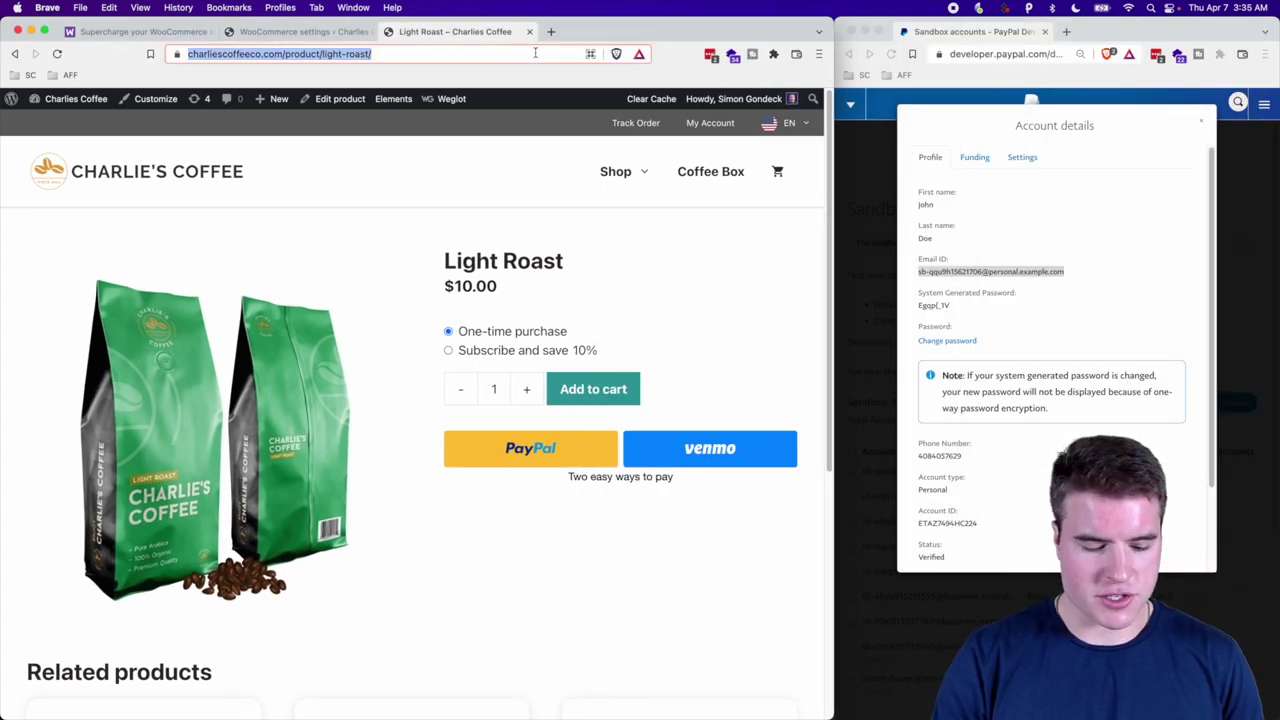
key("super+shift+n")
type("chrome")
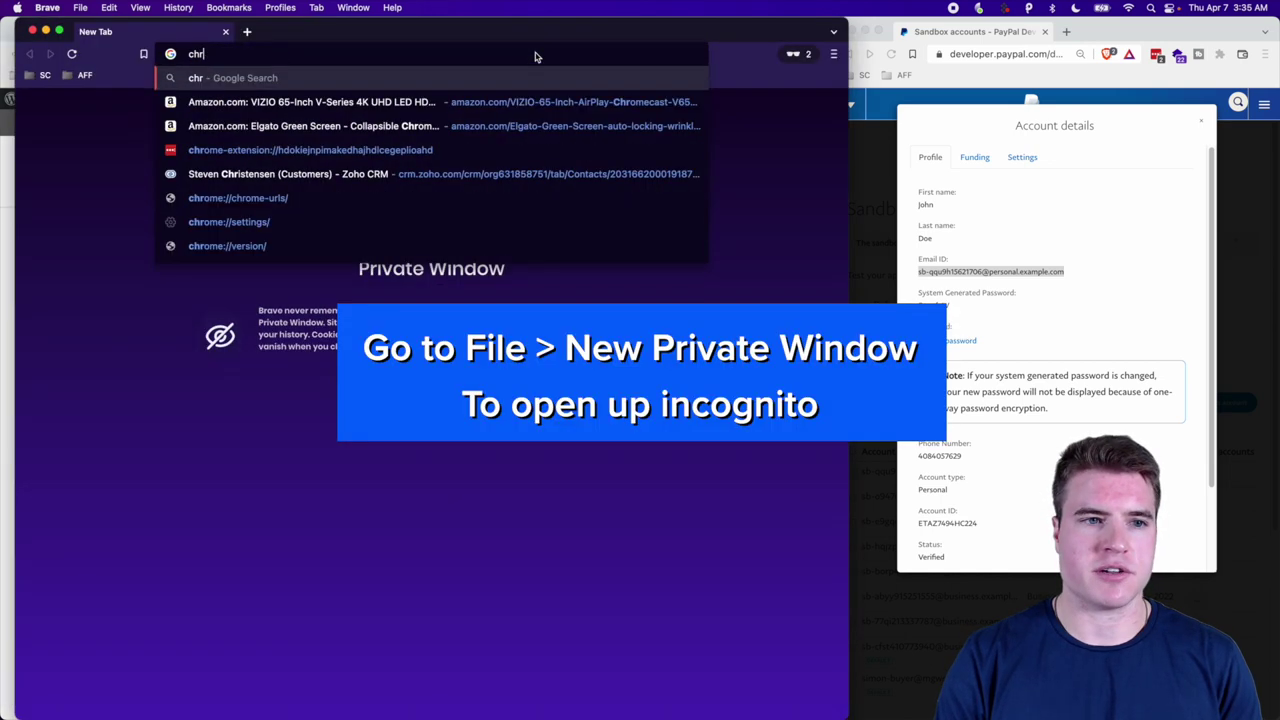
key("BackSpace")
key("BackSpace")
key("BackSpace")
key("BackSpace")
type("ar")
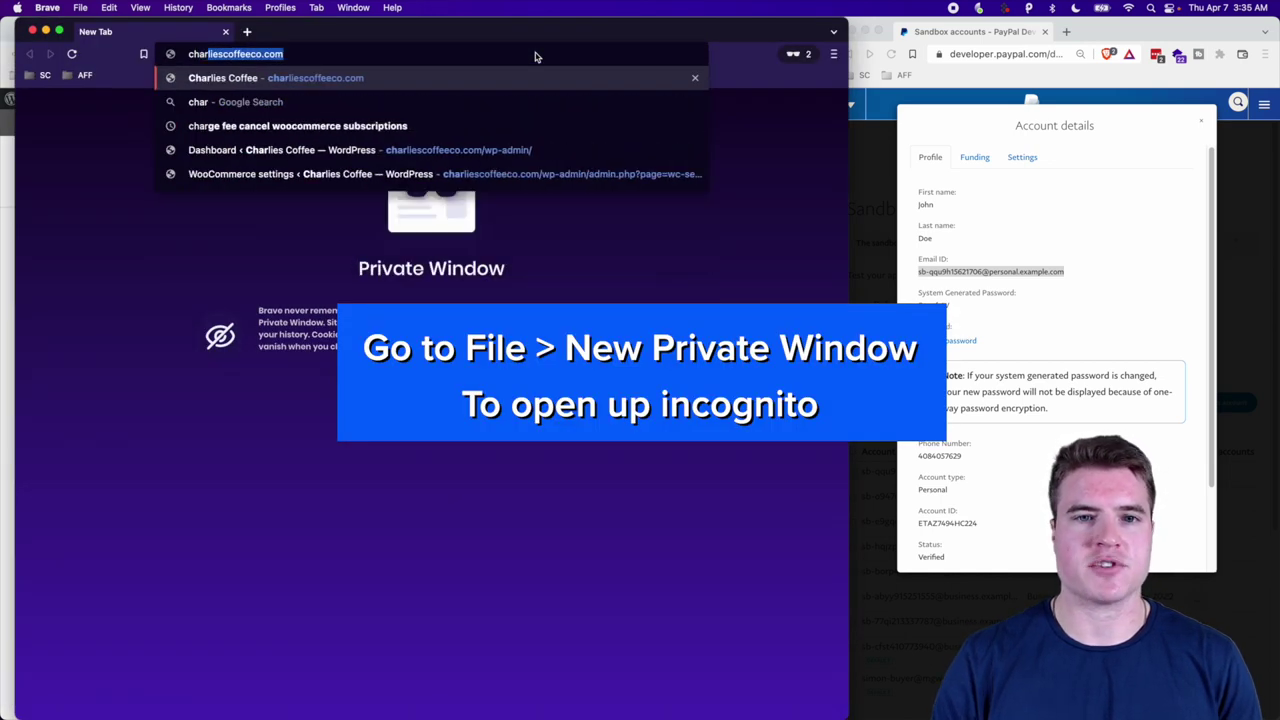
key("Return")
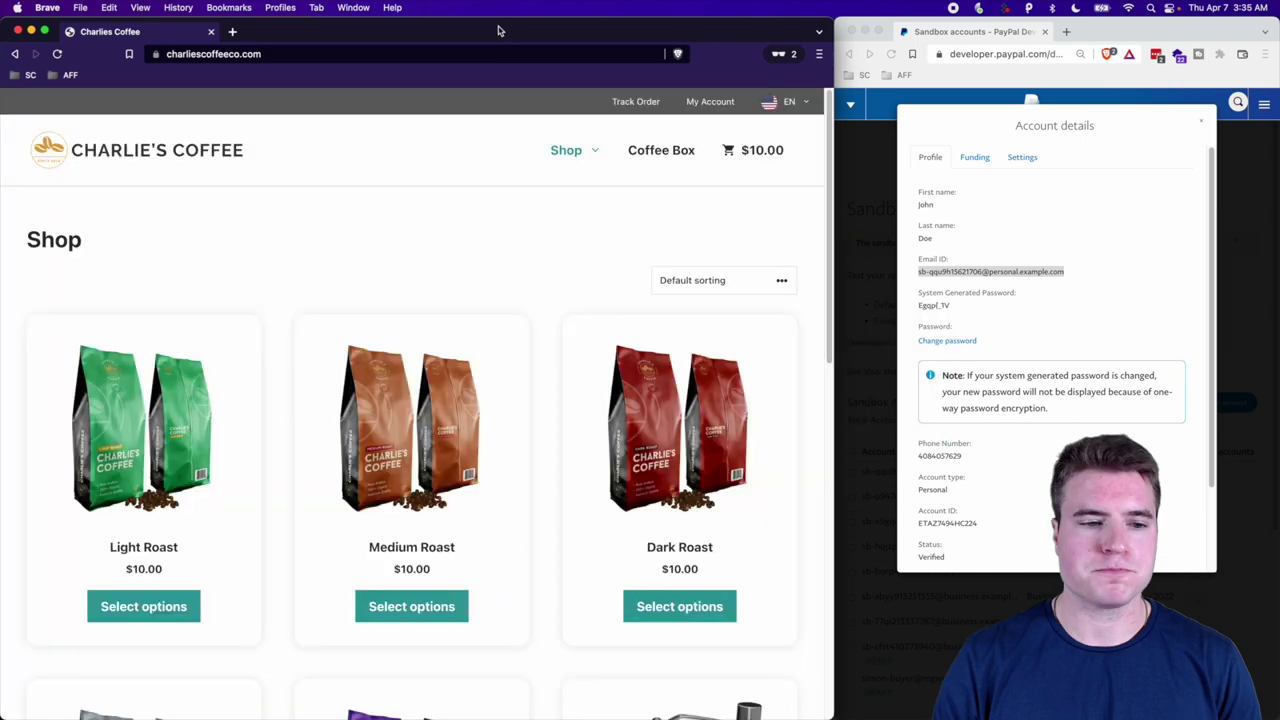
scroll(377, 476, "down", 3)
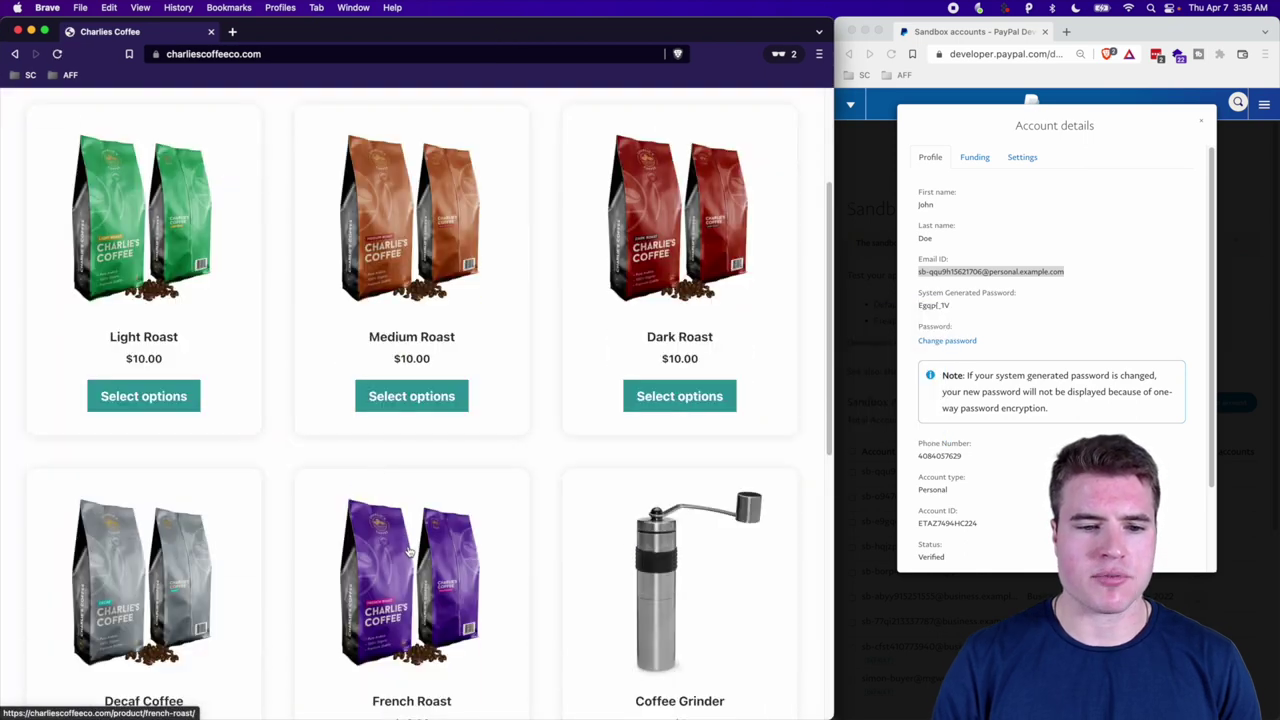
left_click(407, 552)
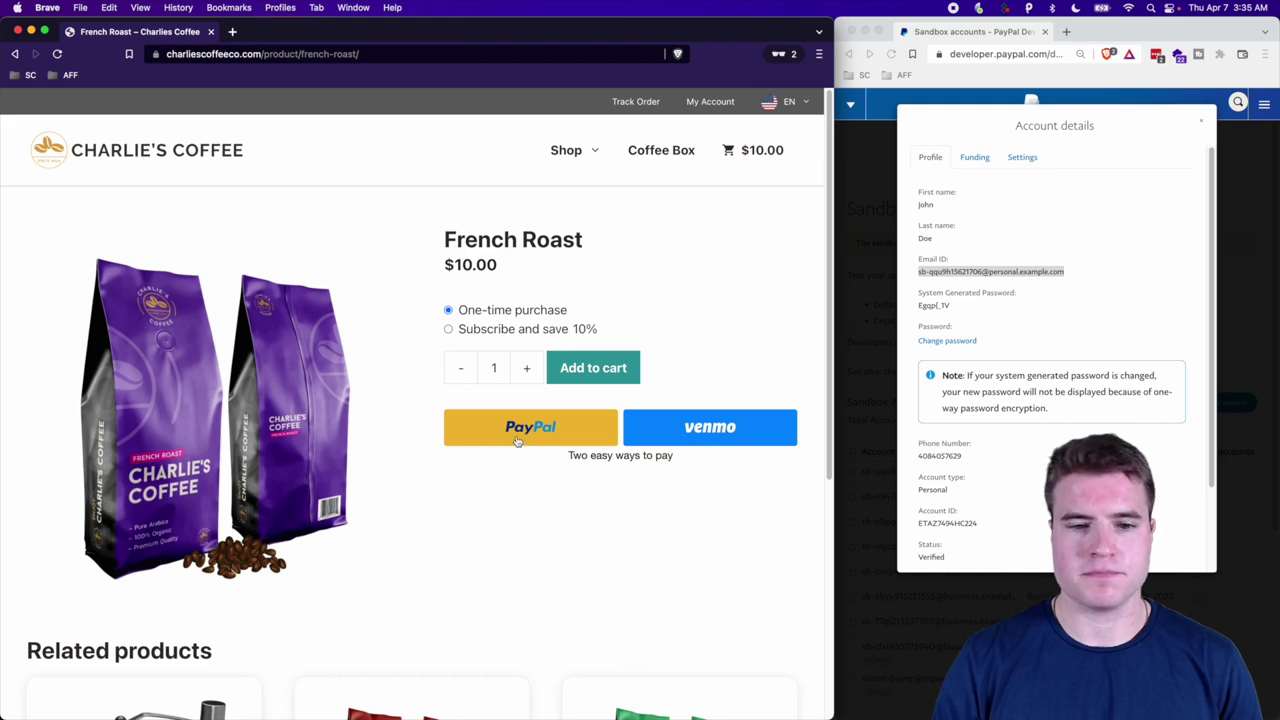
Start PayPal checkout for French Roast, log out, and enter the sandbox buyer's e-mail.
left_click(517, 441)
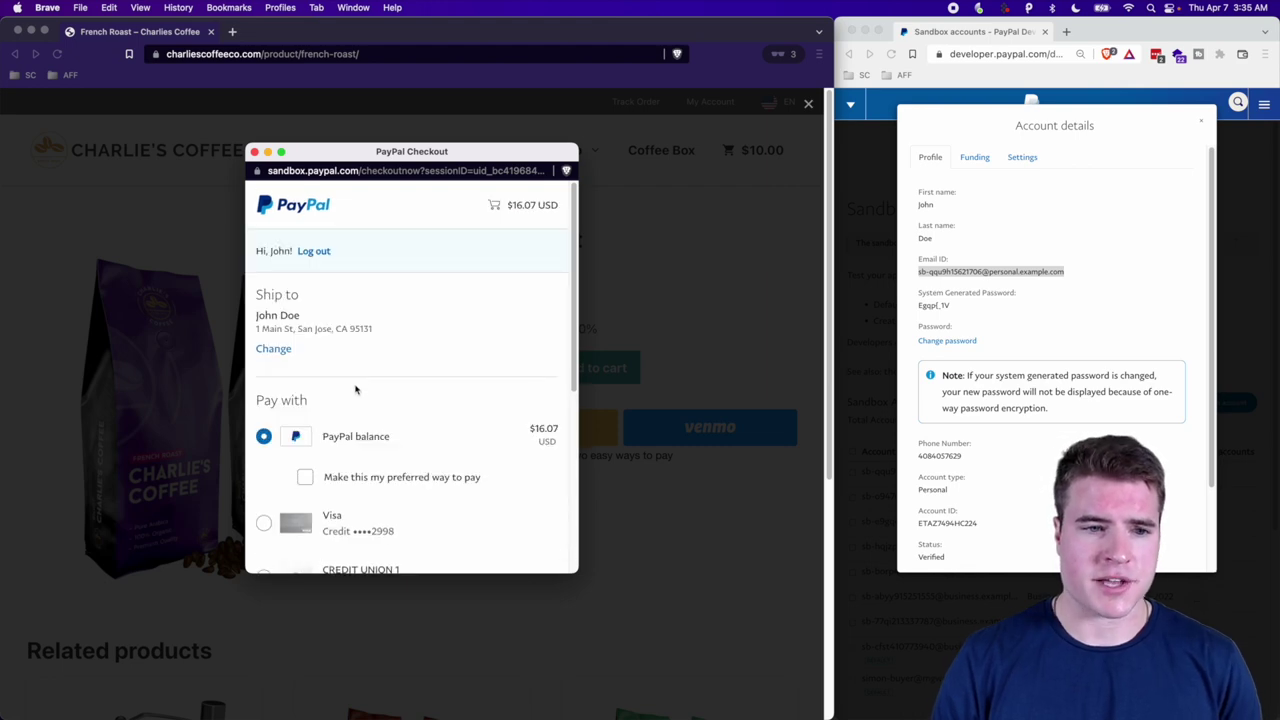
left_click(318, 257)
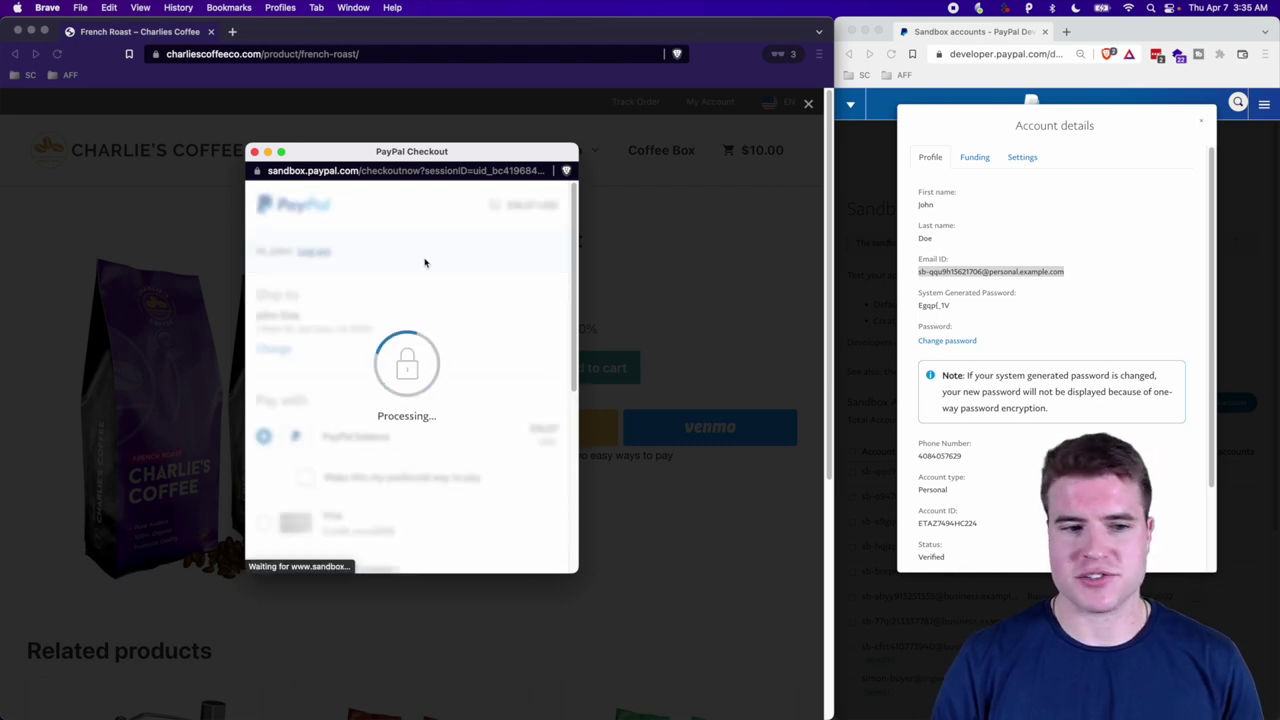
left_click(1082, 262)
left_click(1076, 278)
left_click_drag(918, 278, 1078, 280)
key("super+c")
left_click(350, 319)
triple_click(350, 318)
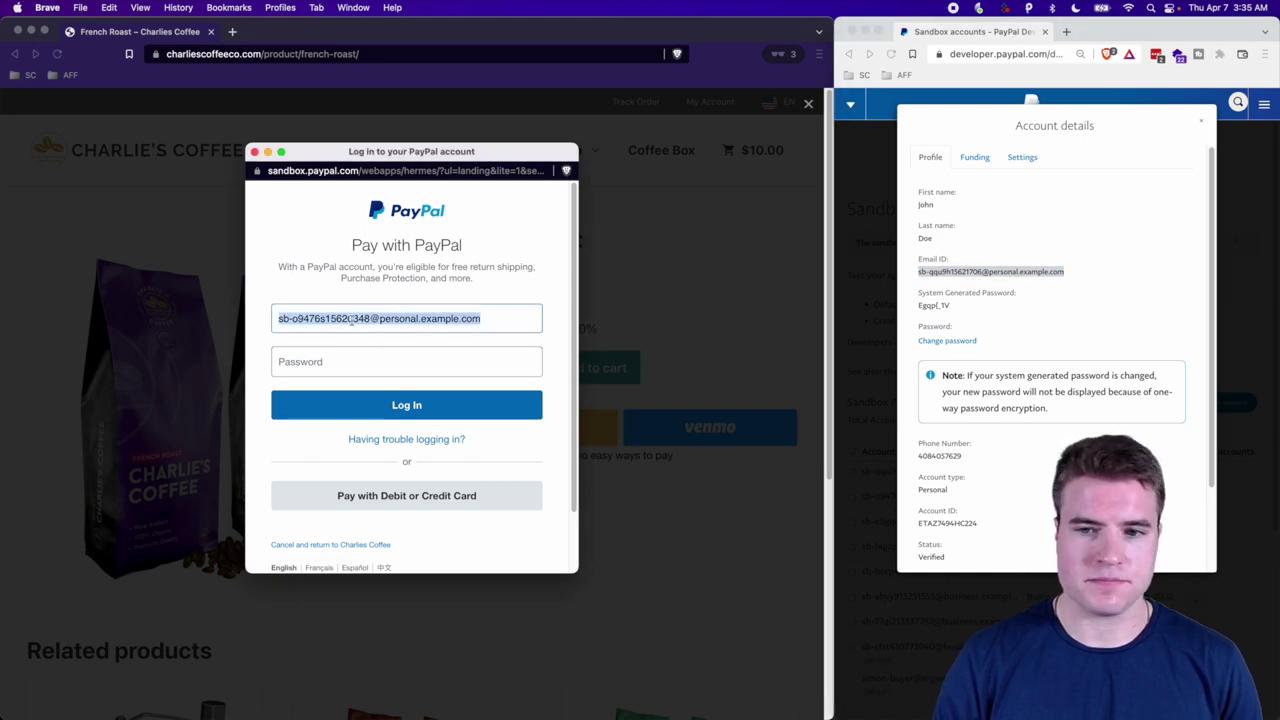
key("super+v")
Paste the sandbox buyer's generated password and log in.
left_click(1050, 296)
left_click_drag(983, 314, 920, 306)
key("super+c")
left_click(363, 362)
key("super+v")
left_click(454, 404)
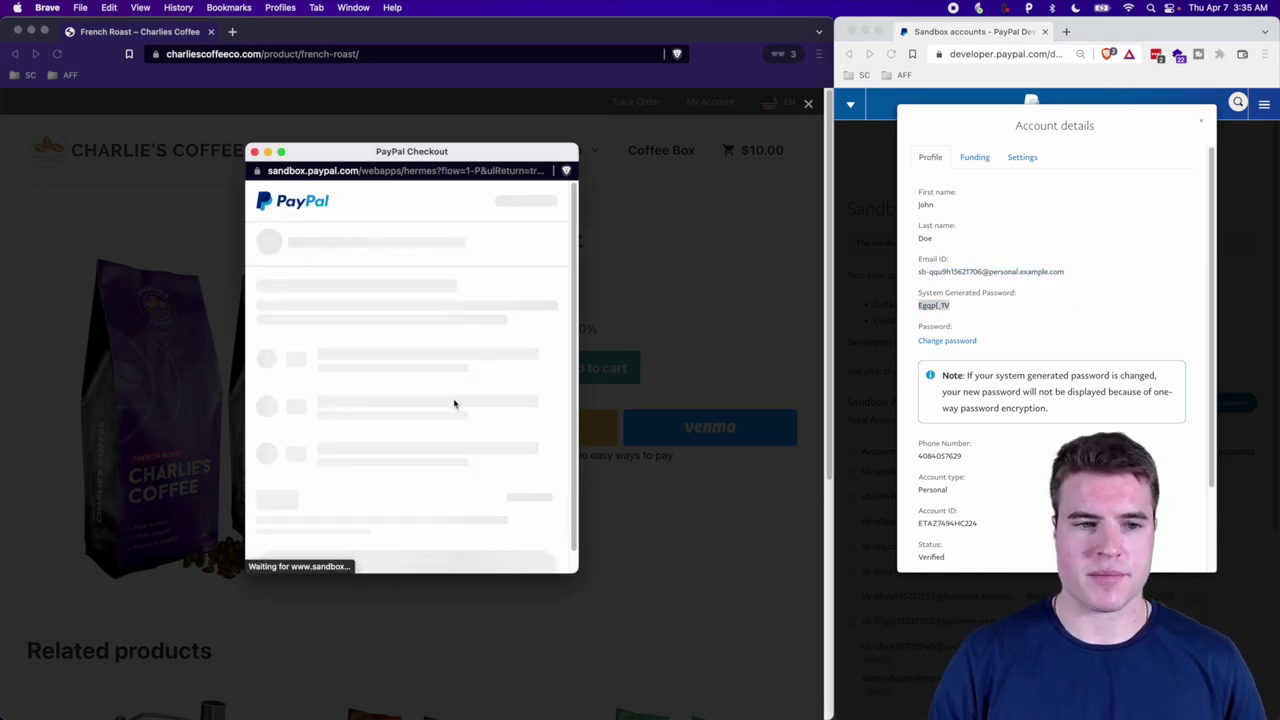
Pay with the Visa card and make it the preferred way to pay.
scroll(454, 404, "down", 2)
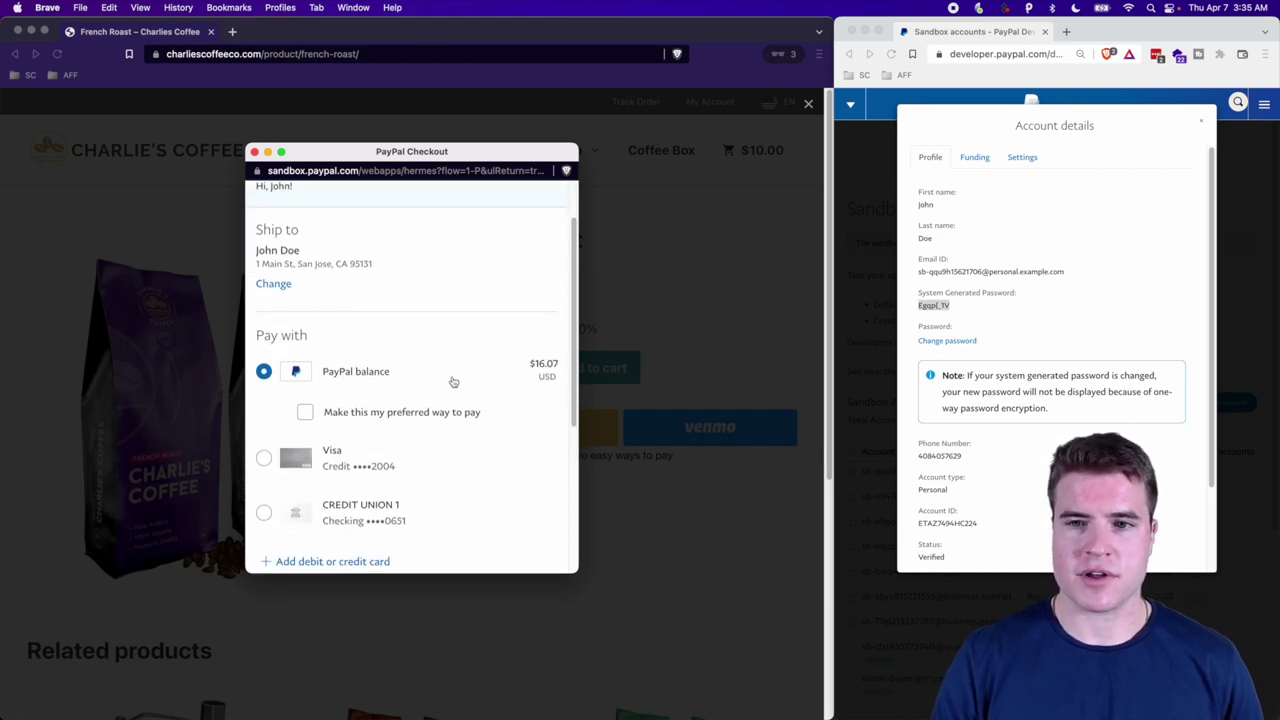
left_click(976, 156)
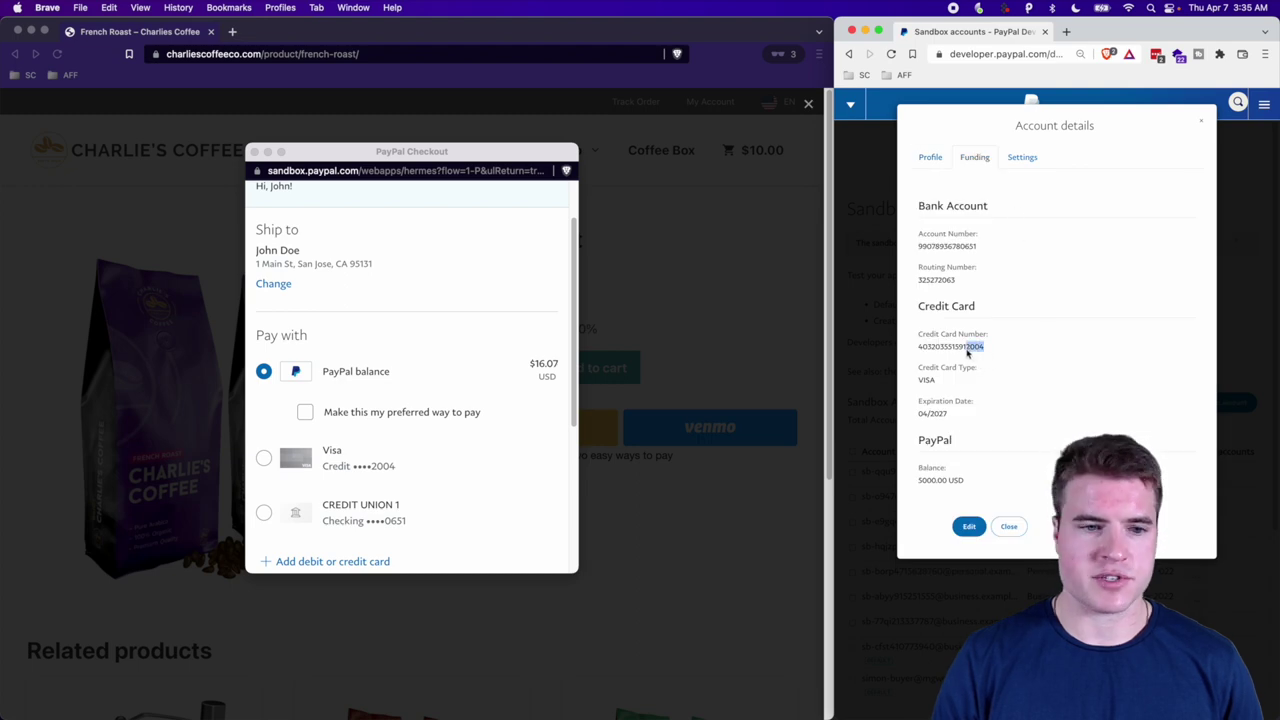
left_click(375, 469)
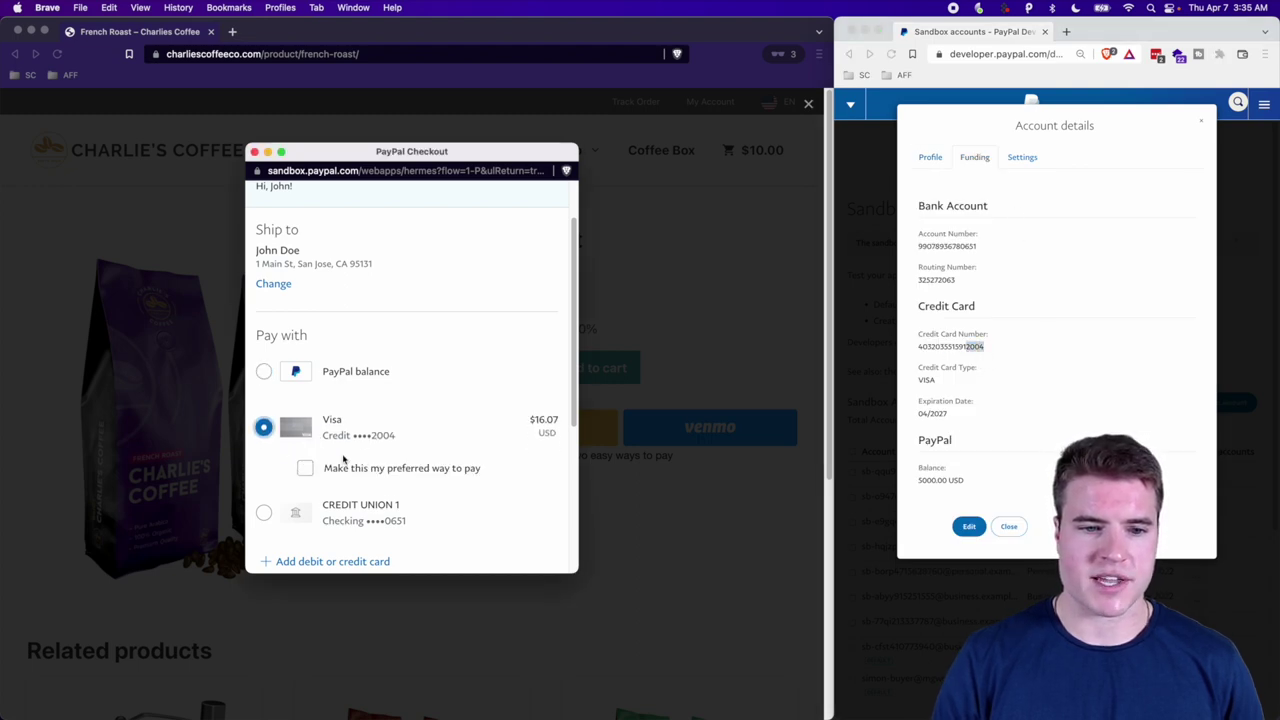
left_click(305, 466)
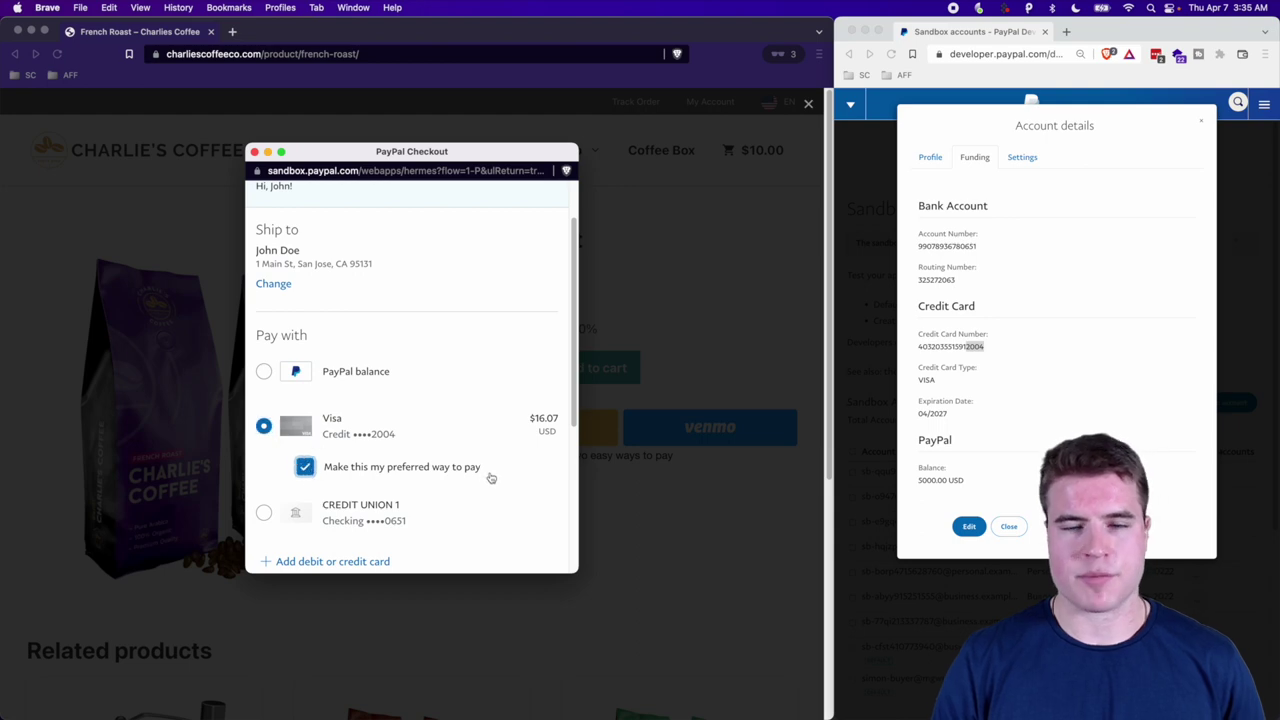
scroll(490, 477, "down", 2)
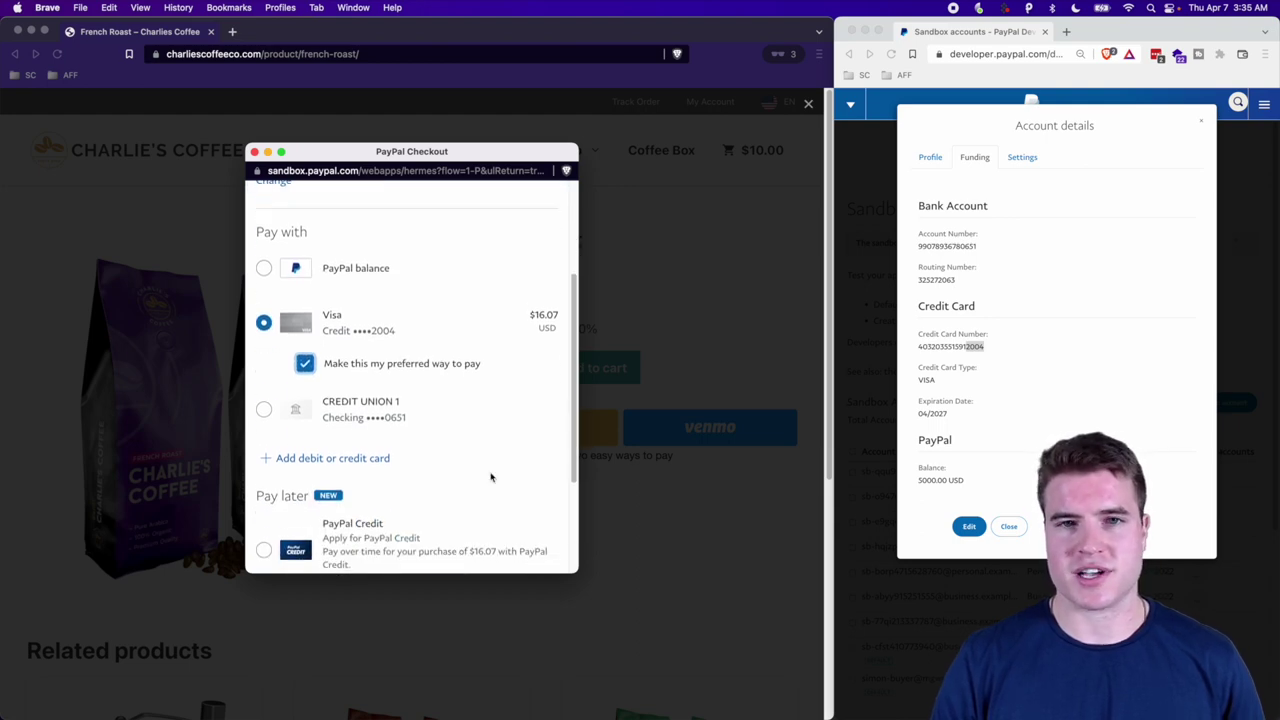
scroll(490, 477, "down", 3)
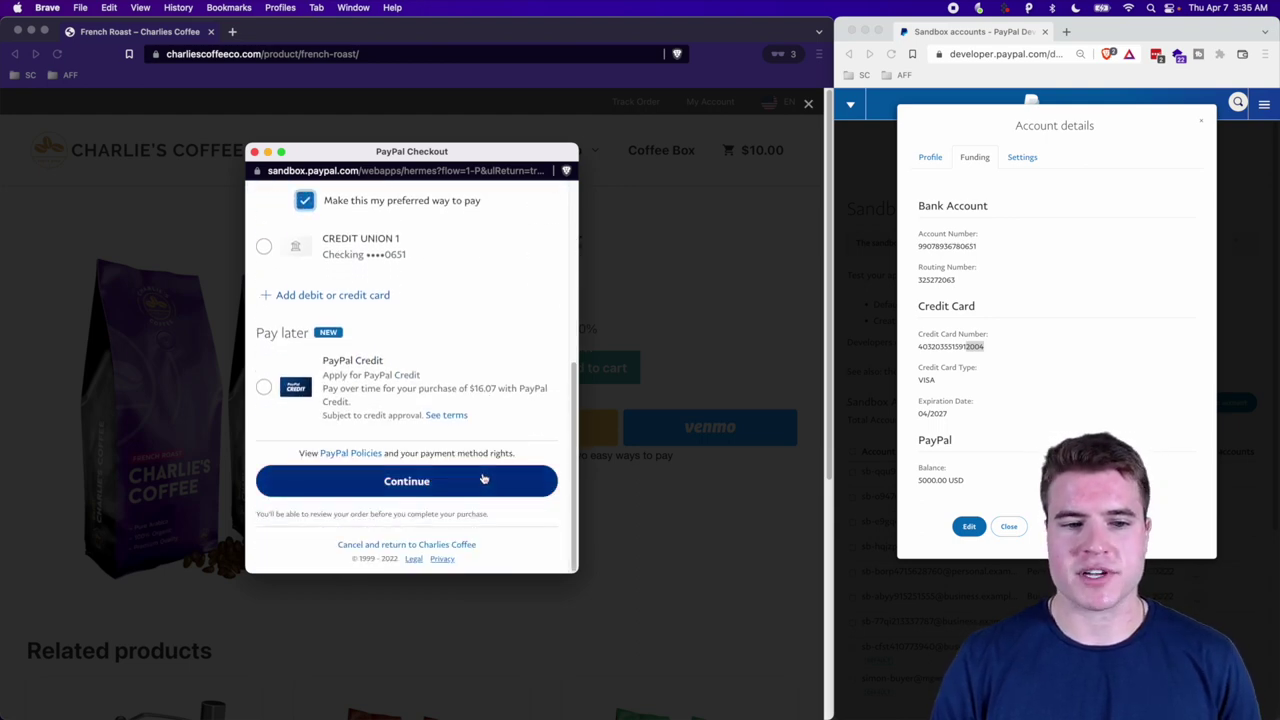
Place the $16.07 French Roast order with PayPal as the payment method.
left_click(421, 469)
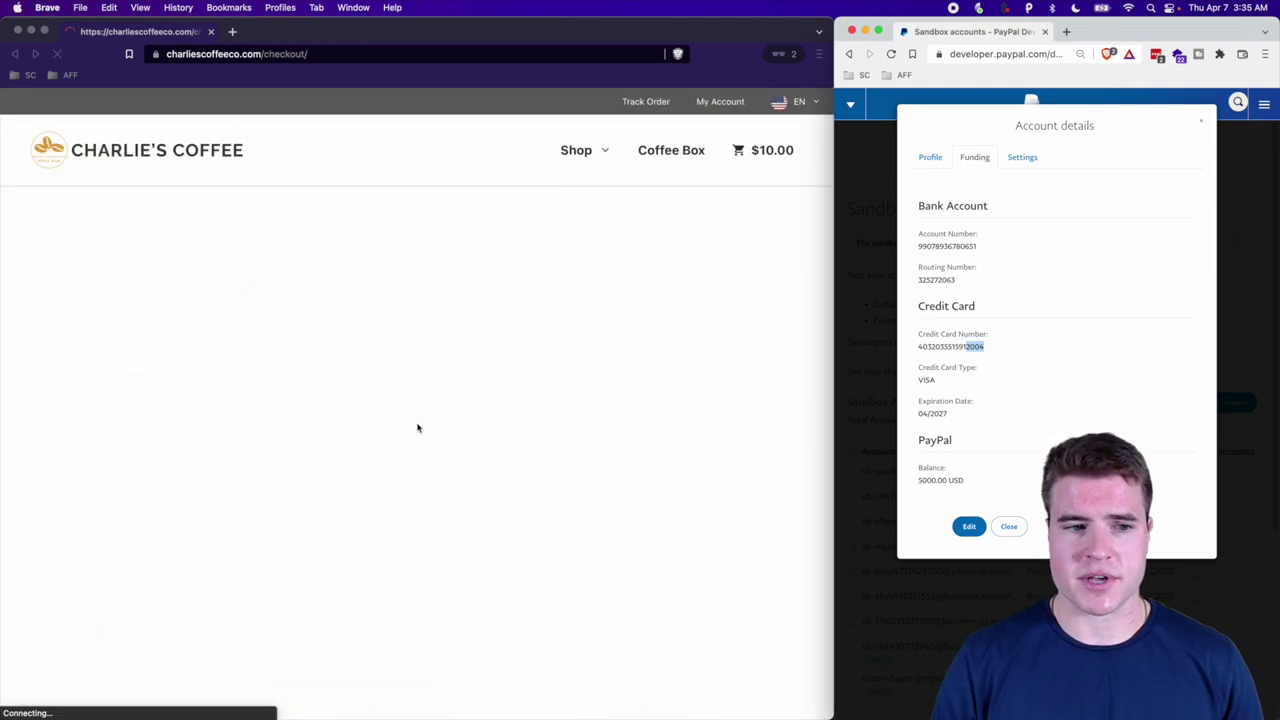
scroll(602, 457, "down", 3)
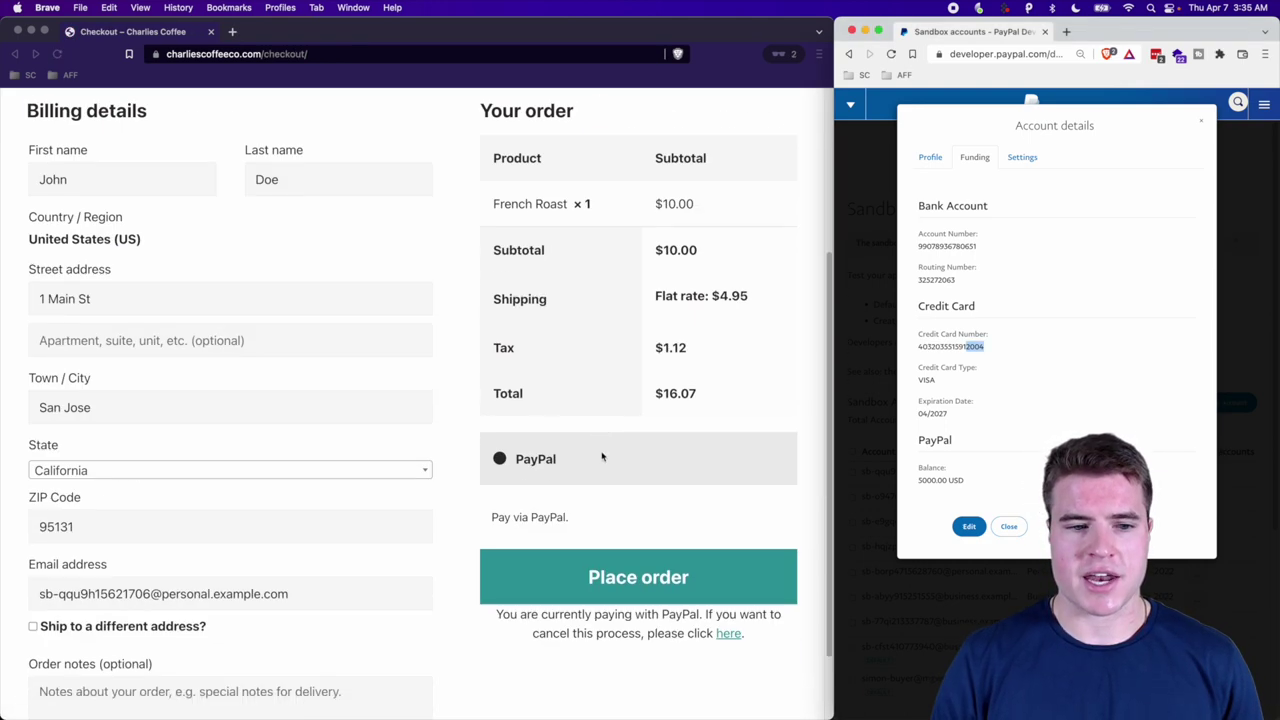
left_click(598, 585)
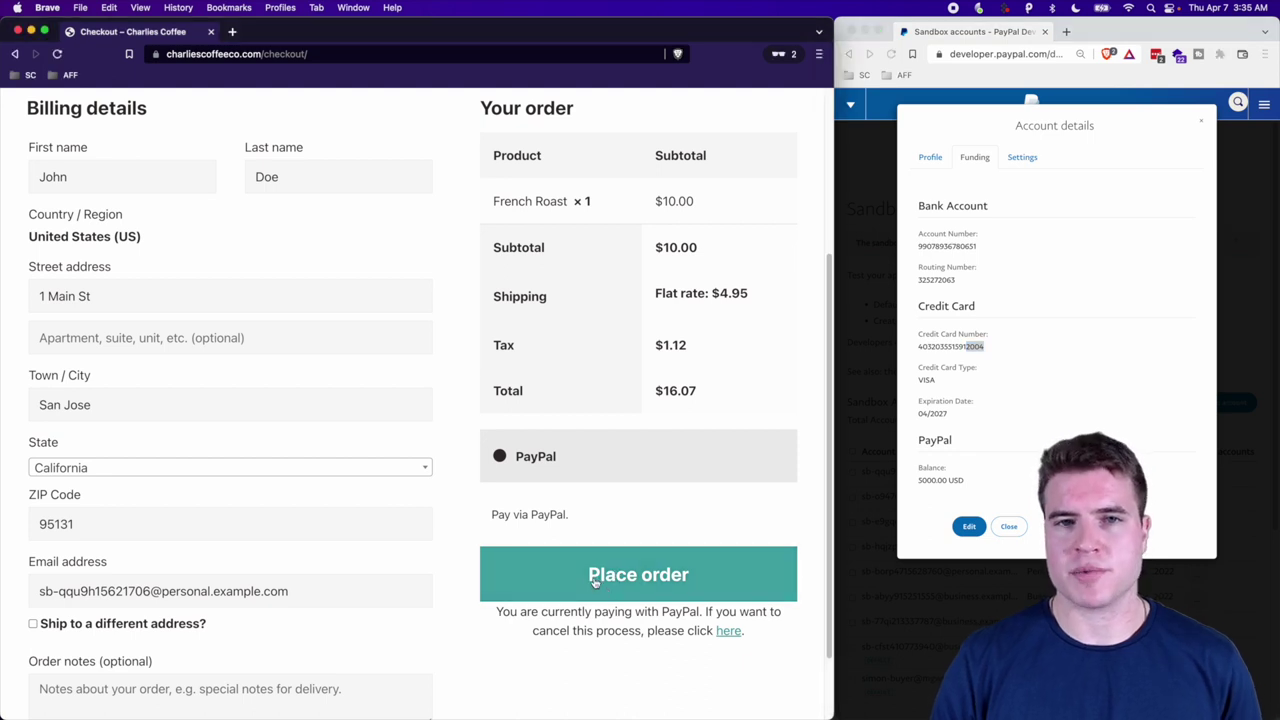
left_click(594, 583)
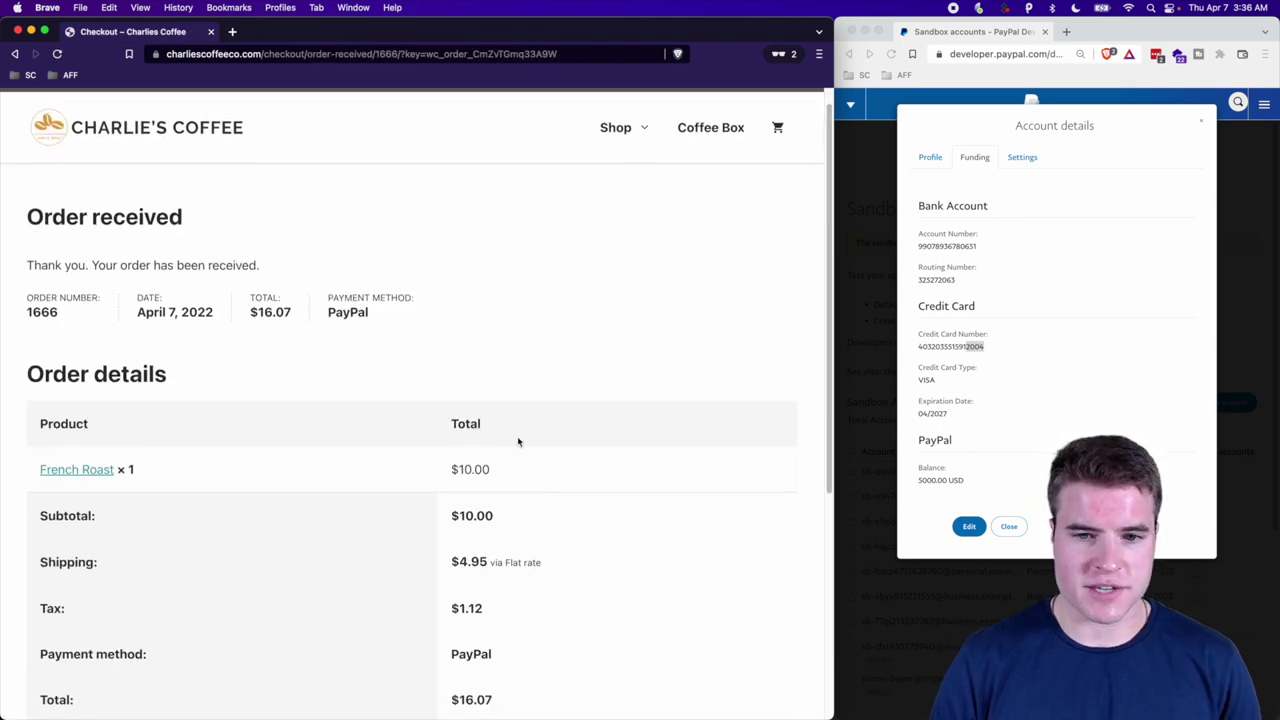
Review the Order received page and return to the Shop via the Charlie's Coffee logo.
scroll(540, 450, "down", 5)
scroll(585, 540, "up", 6)
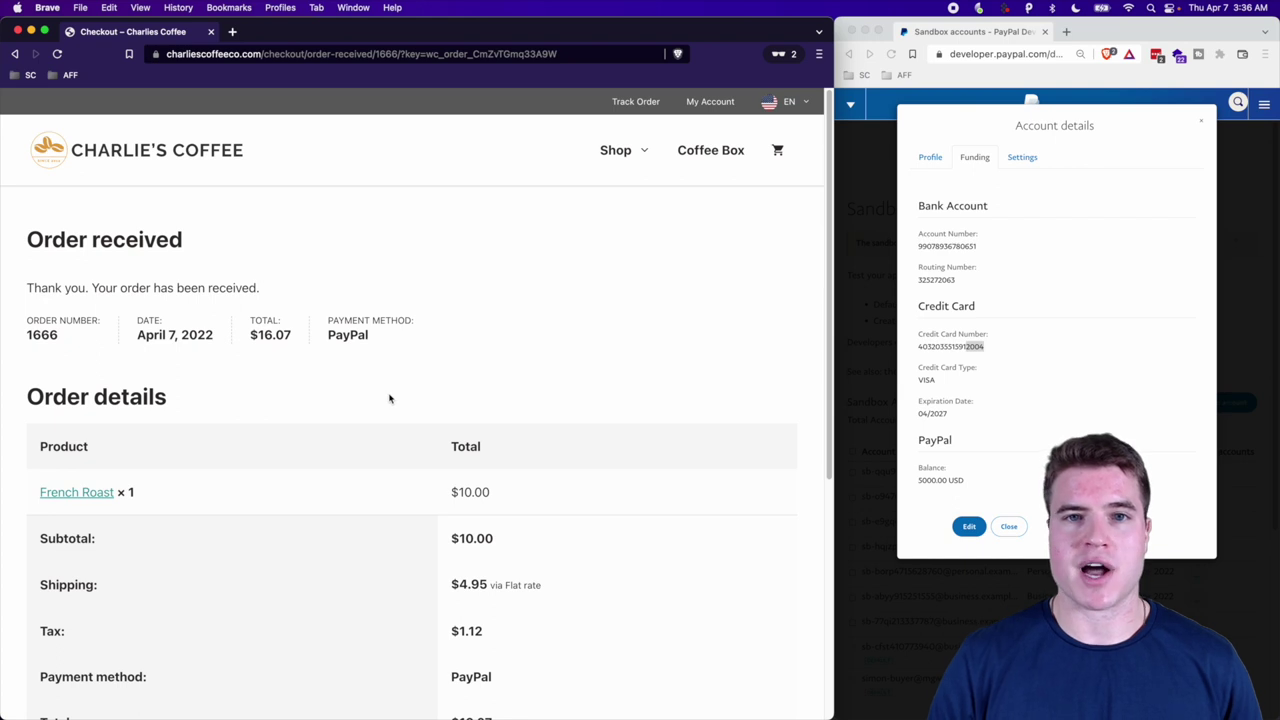
left_click(157, 165)
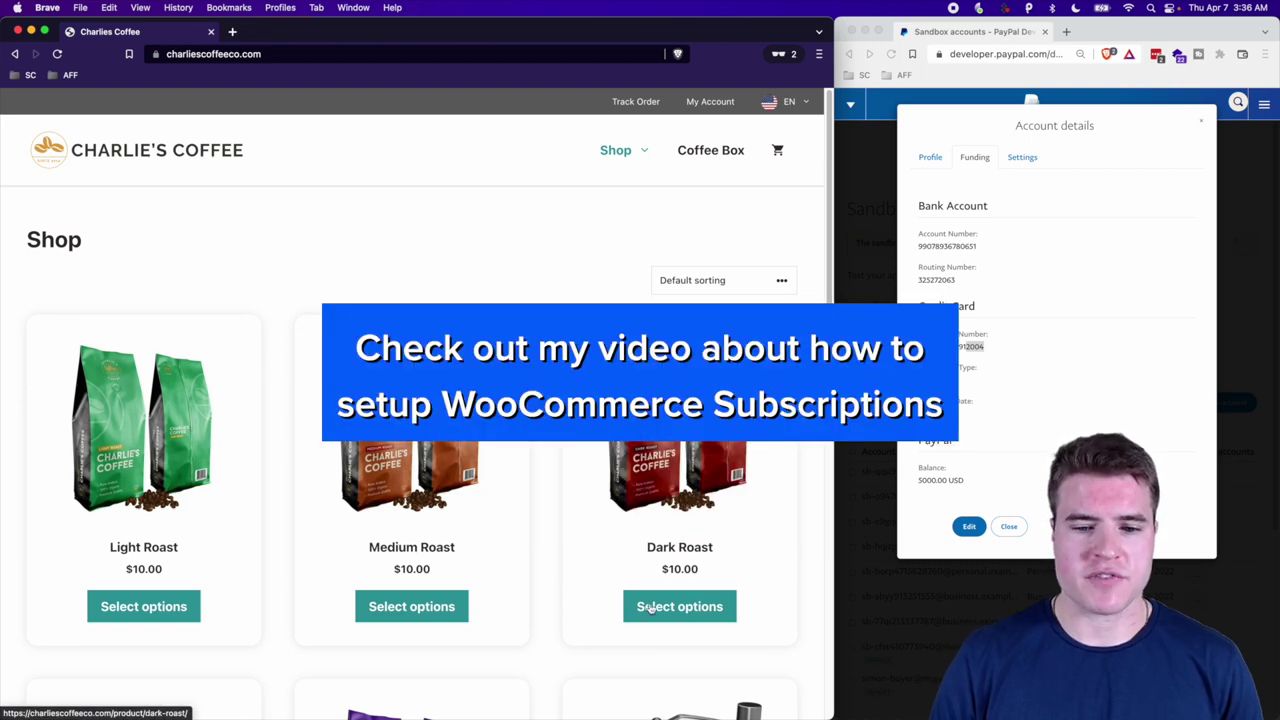
Switch to the PayPal Checkout payment settings tab and search the page for 'vault'.
mouse_move(685, 708)
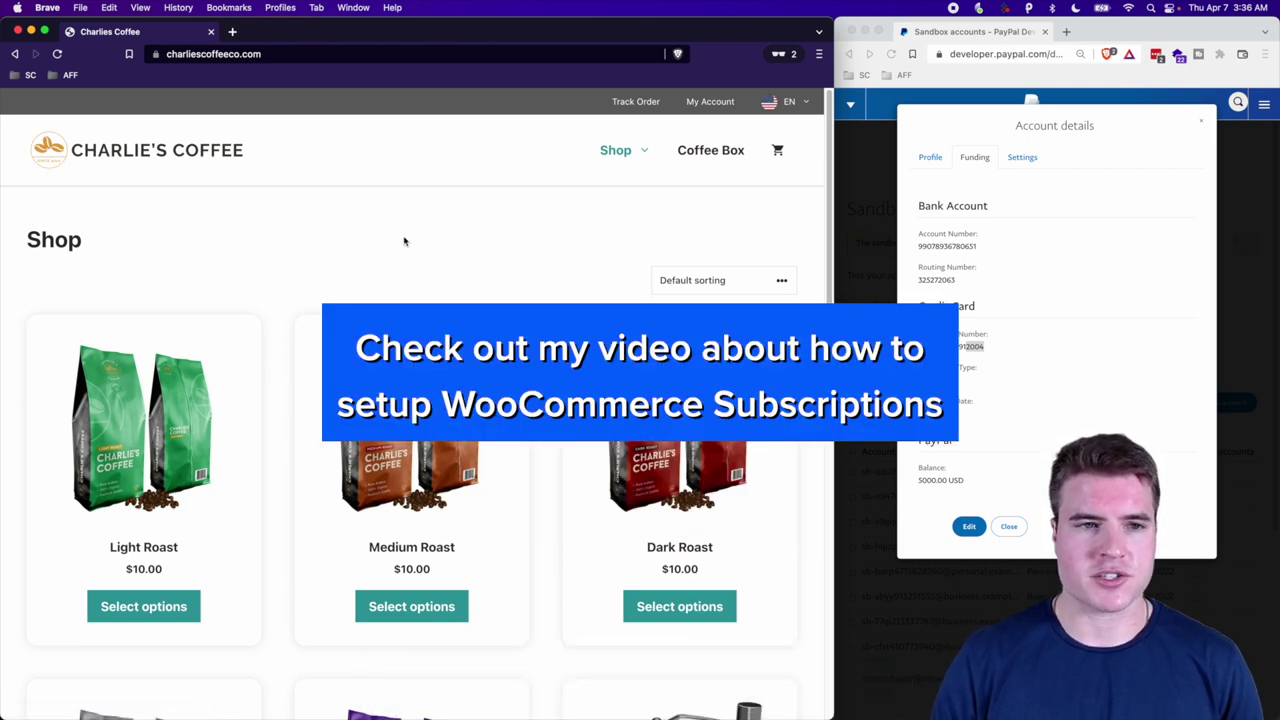
key("super+grave")
key("super+l")
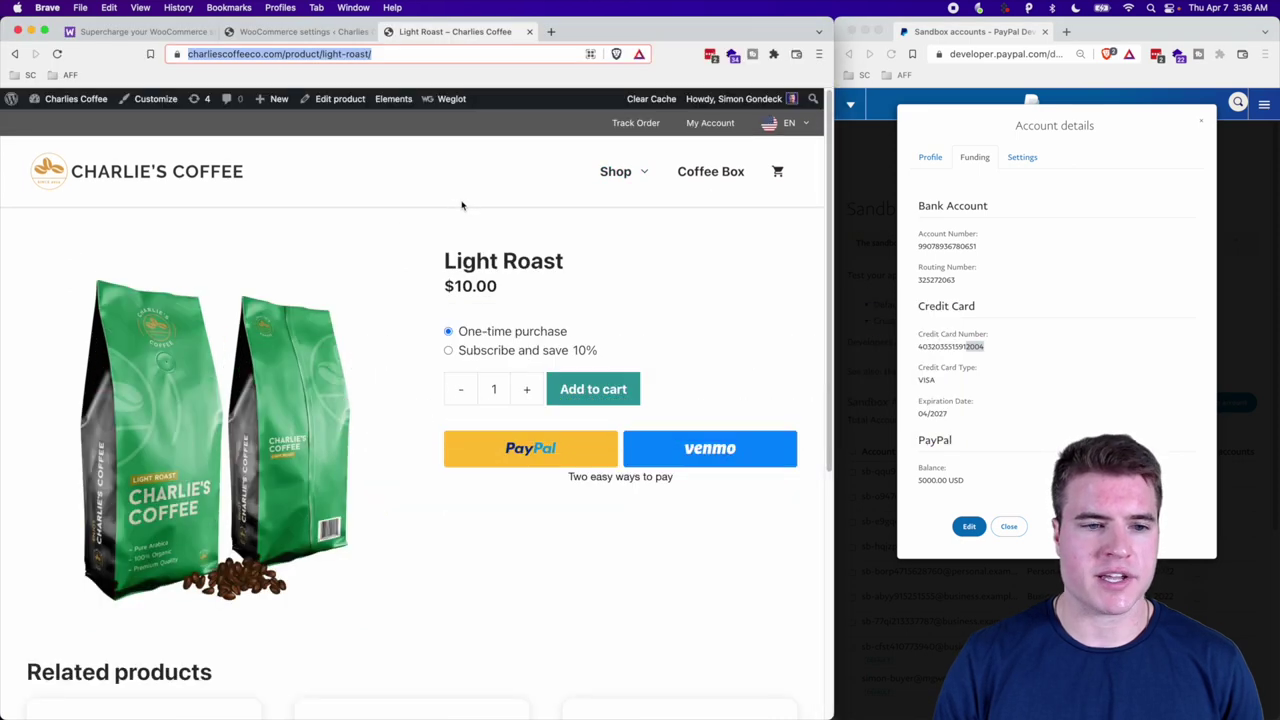
key("ctrl+shift+Tab")
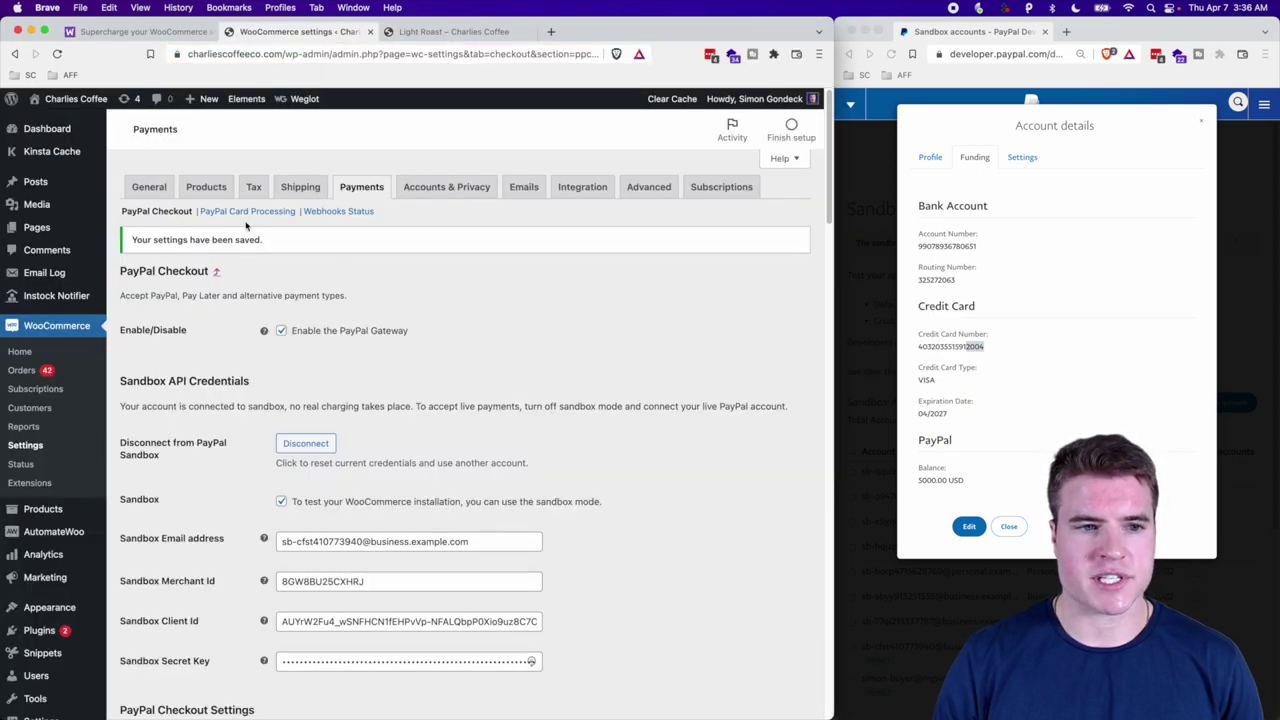
key("super+f")
type("vault")
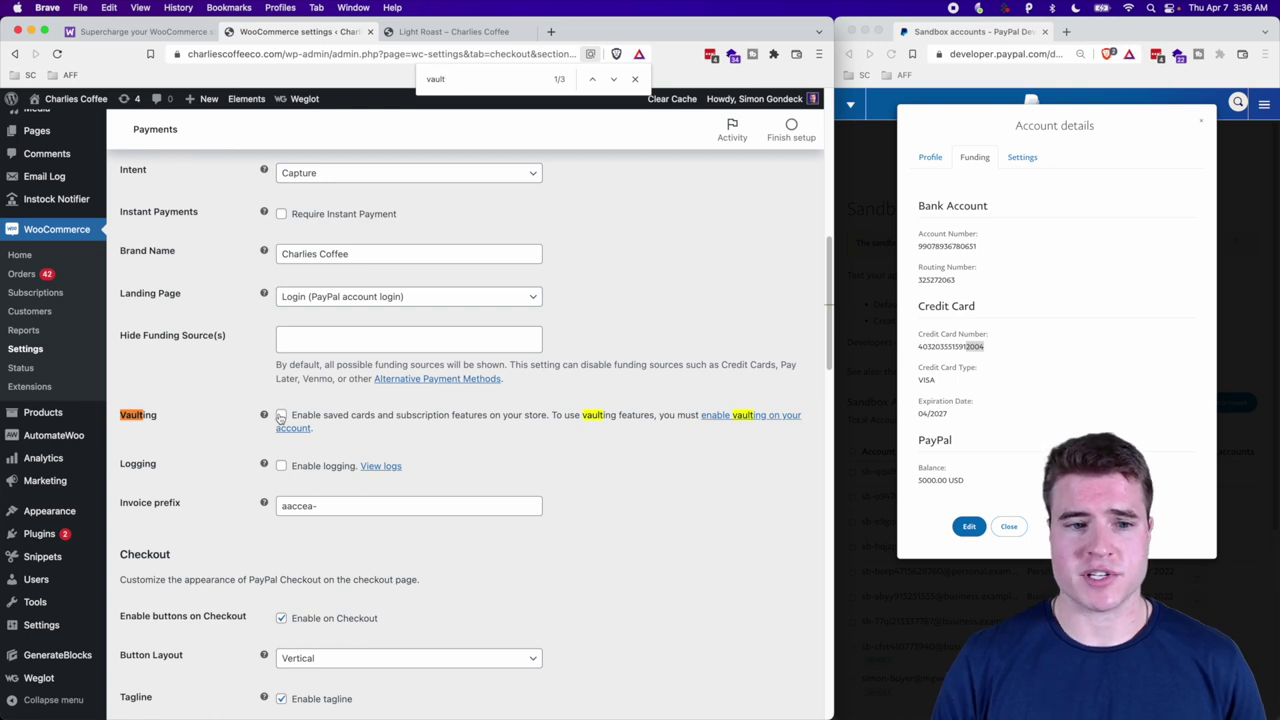
Tick Vaulting, save the PayPal Checkout settings, then check the PayPal Card Processing settings.
left_click(281, 415)
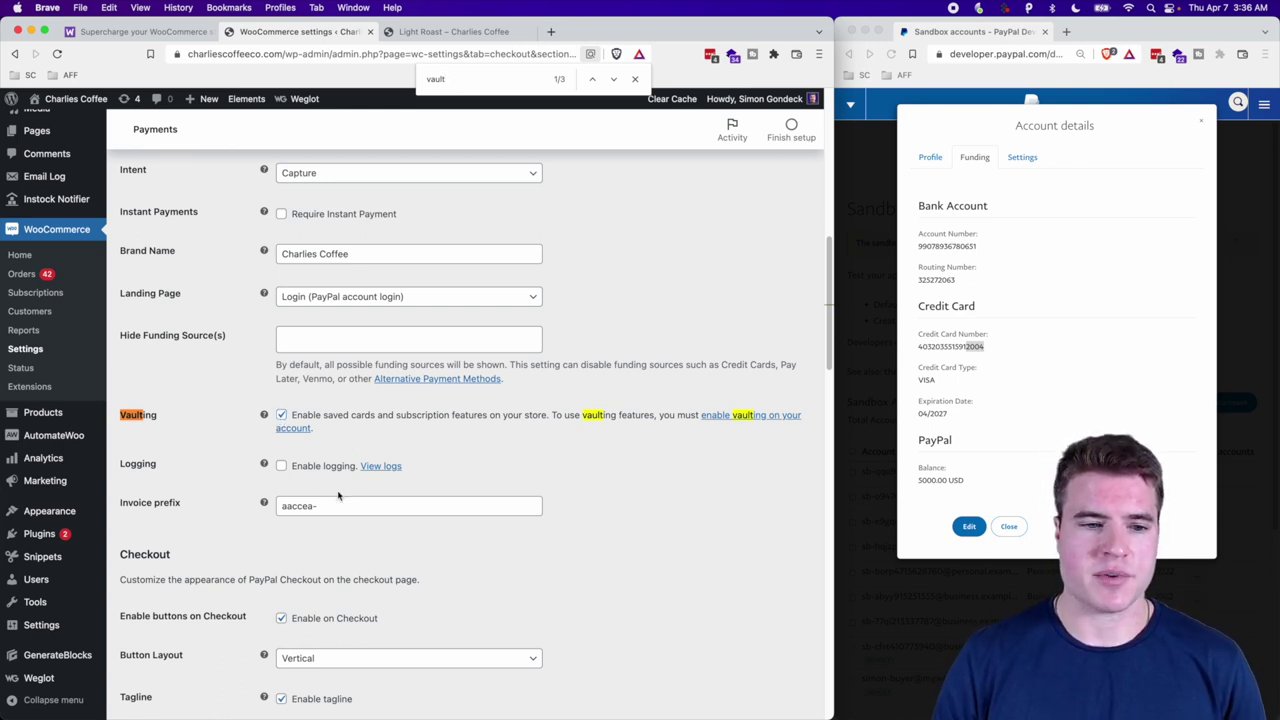
scroll(330, 500, "down", 20)
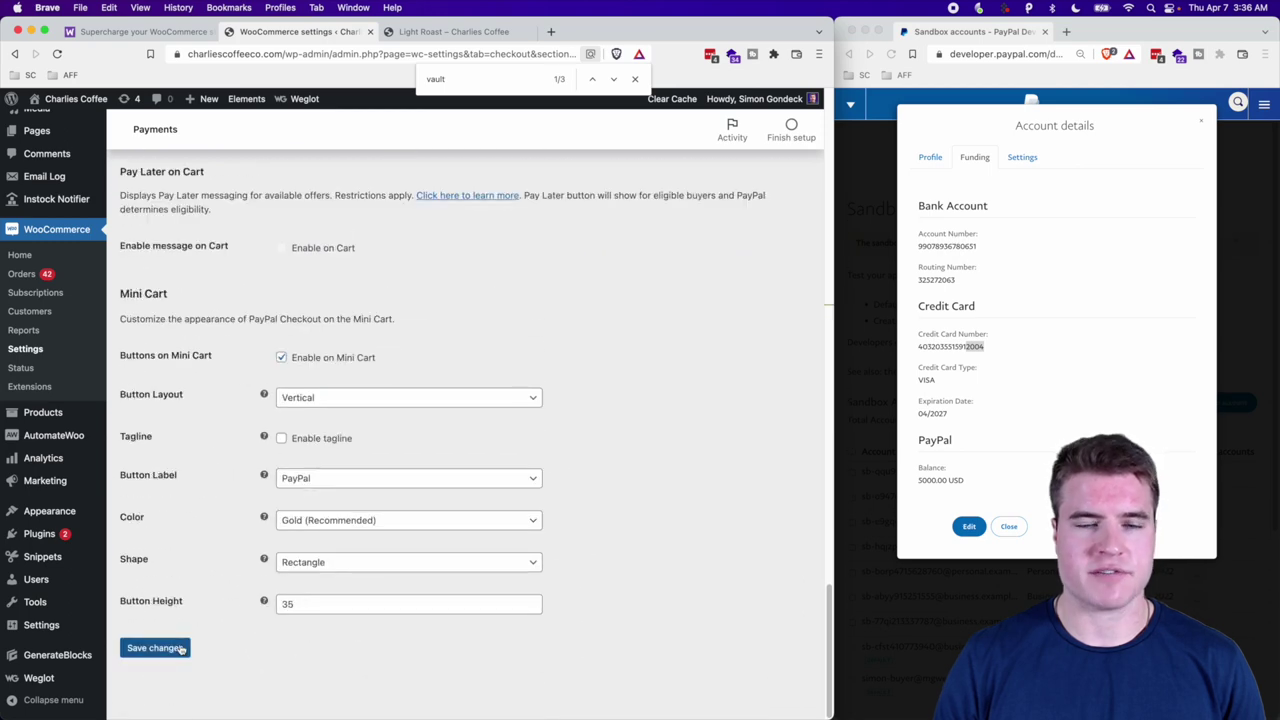
left_click(155, 648)
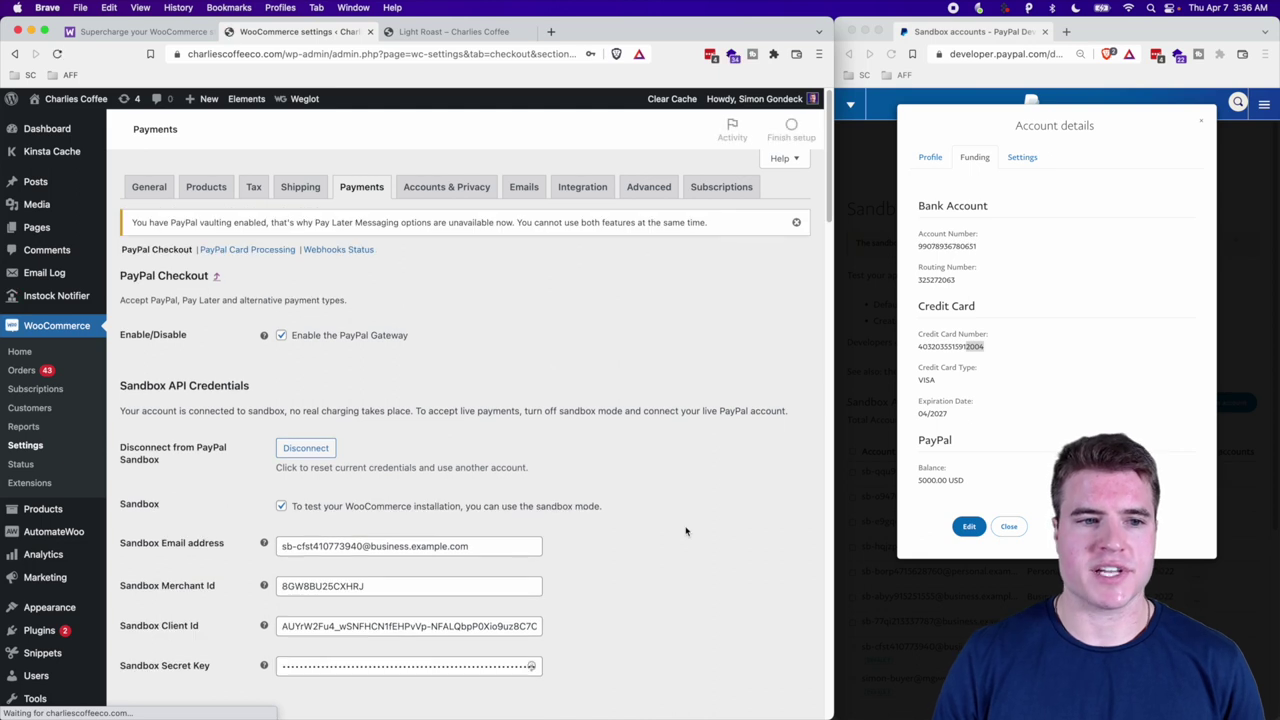
left_click(256, 250)
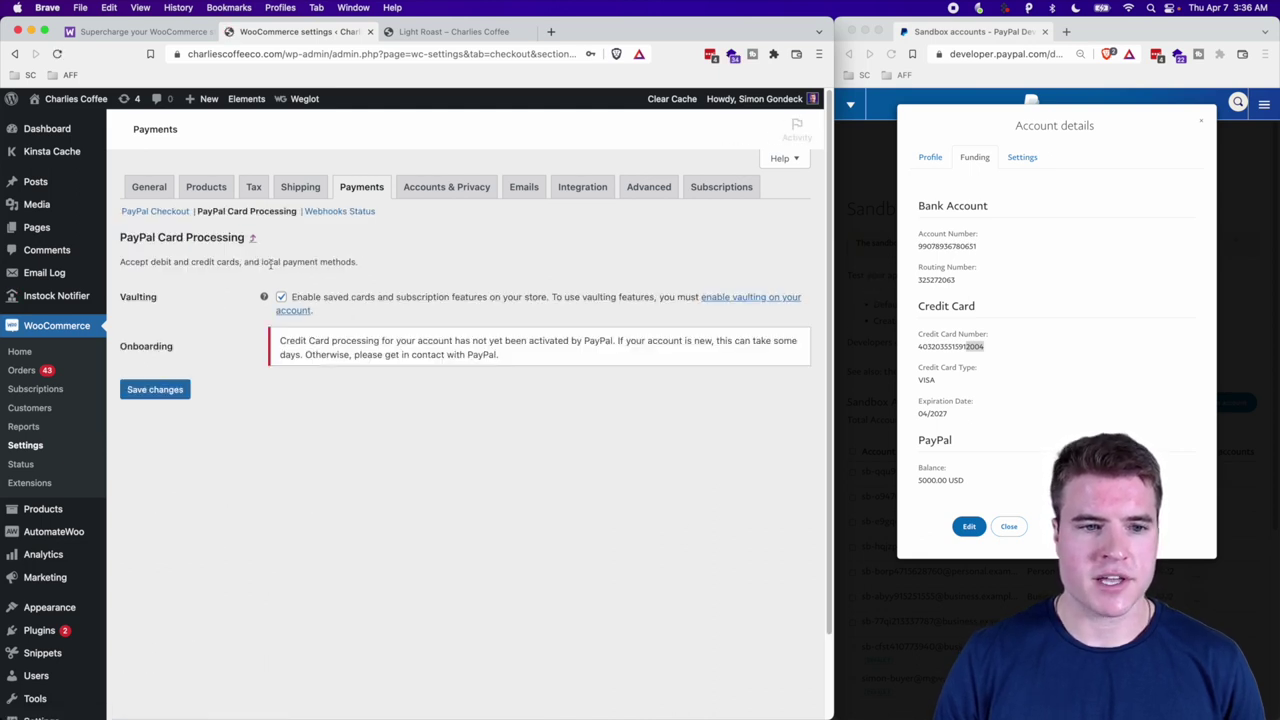
left_click(875, 240)
Close the sandbox account details, maximise the Developer window, and open the Default Application.
left_click(1203, 124)
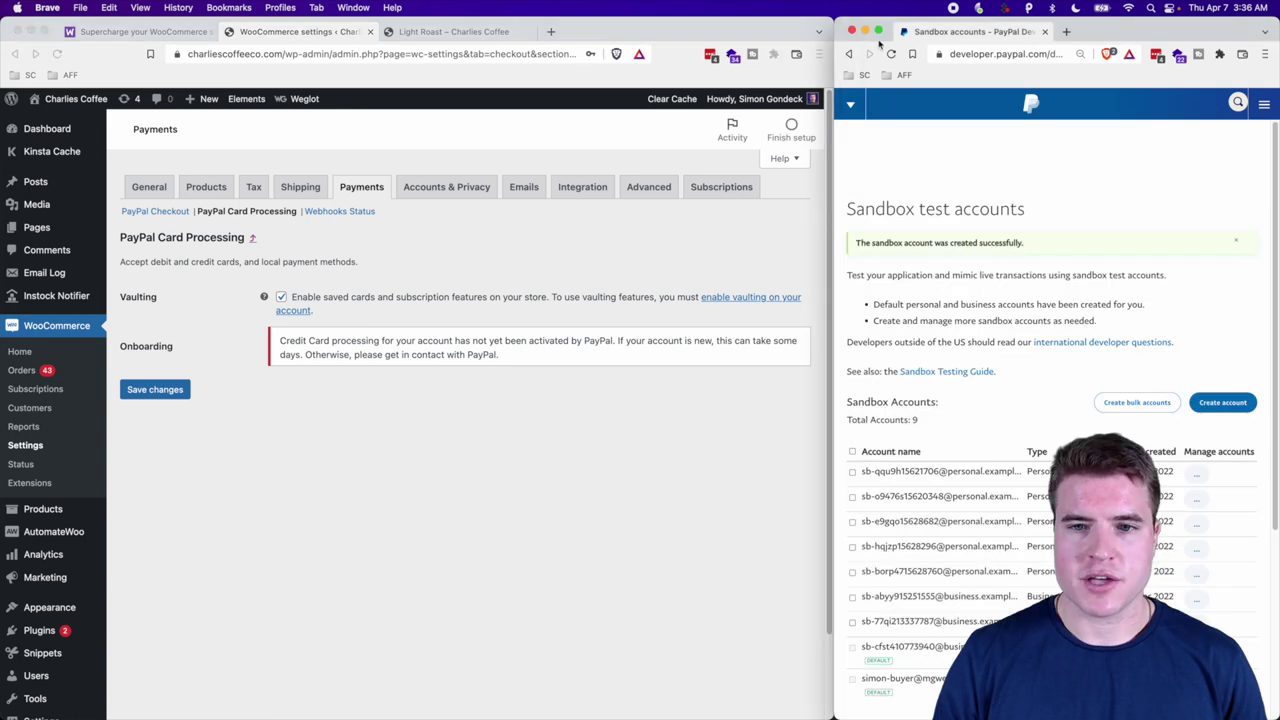
left_click_drag(940, 31, 620, 31)
double_click(824, 30)
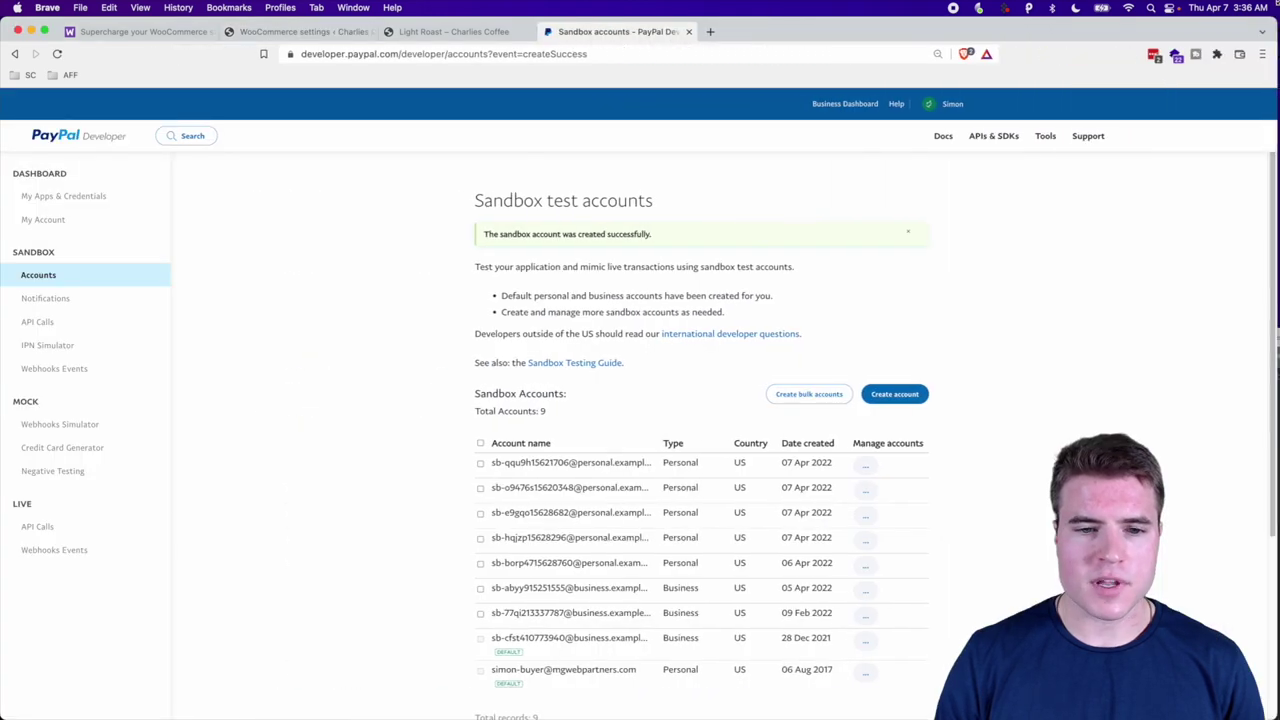
left_click(131, 205)
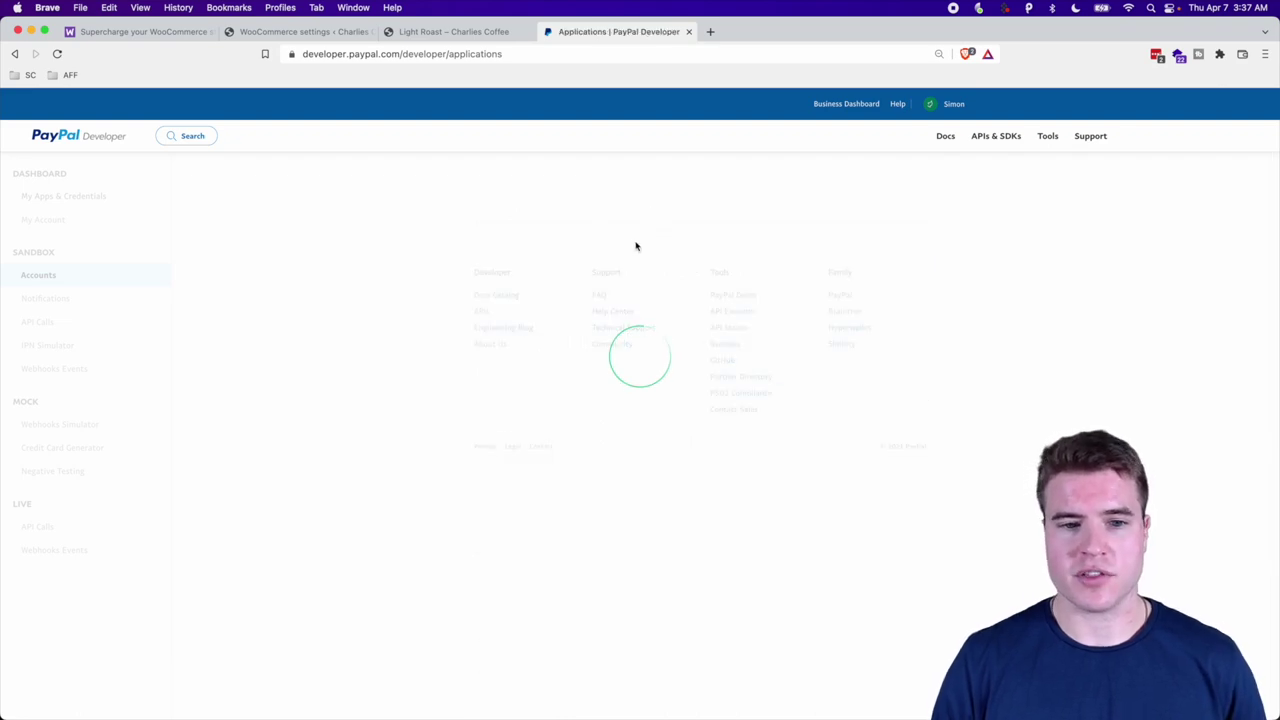
left_click(534, 362)
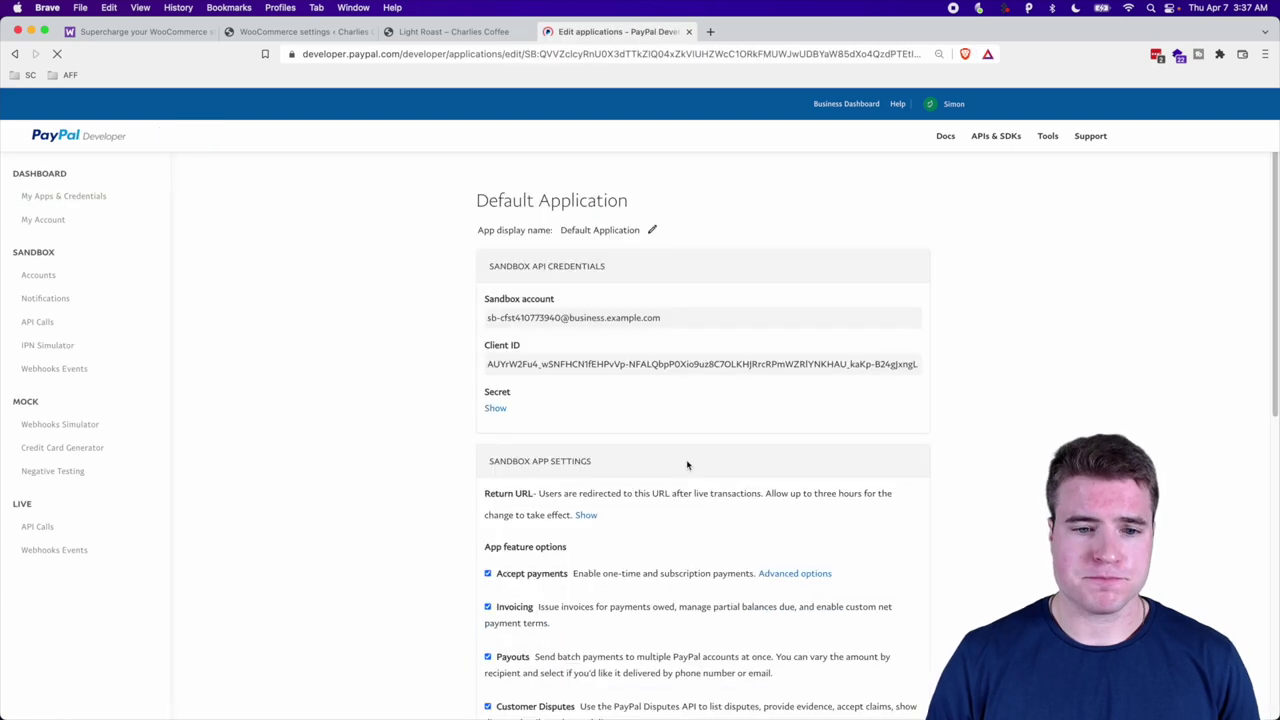
scroll(686, 463, "down", 2)
scroll(686, 463, "down", 4)
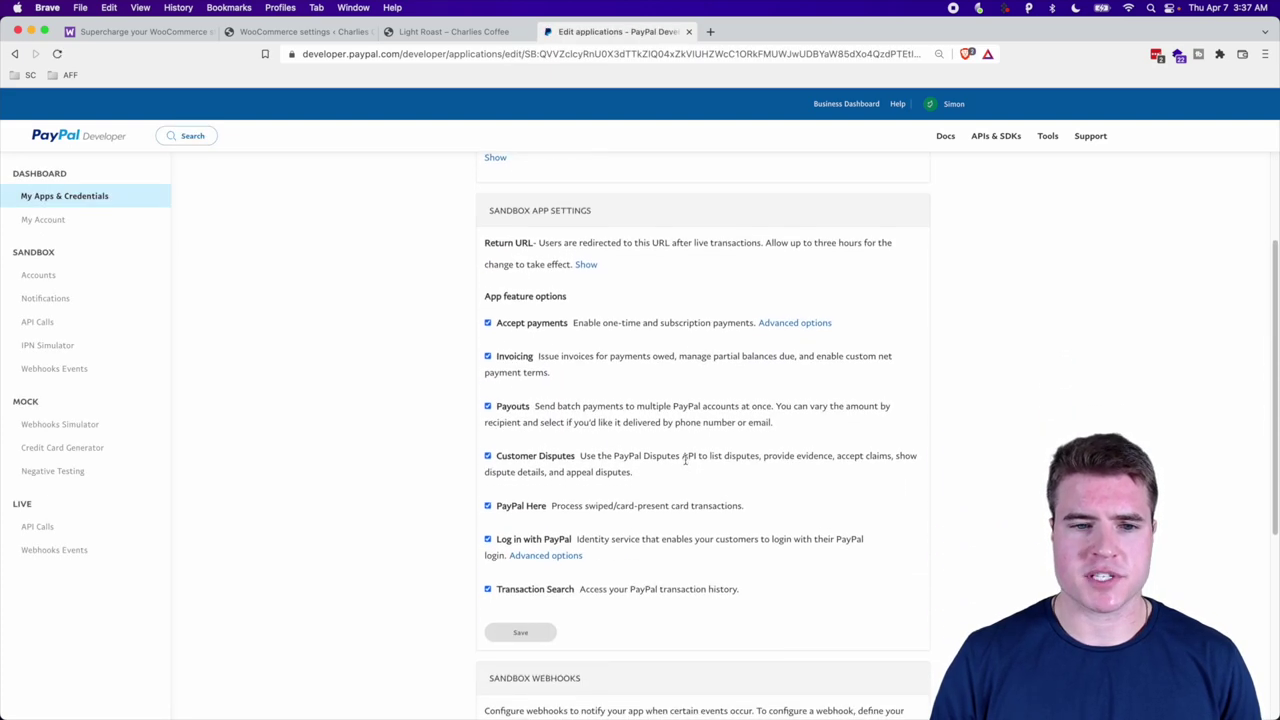
Confirm Vault and Billing agreements are enabled in Advanced options, then reload the Light Roast page.
left_click(795, 305)
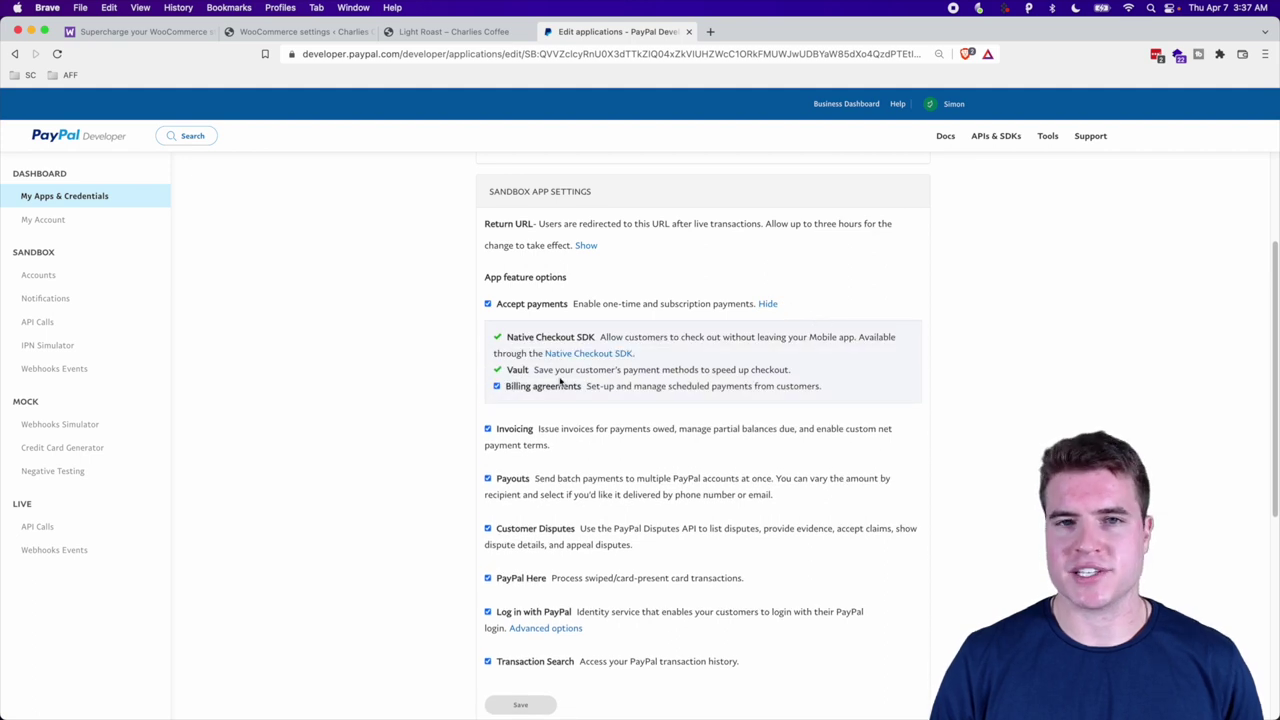
scroll(578, 440, "down", 1)
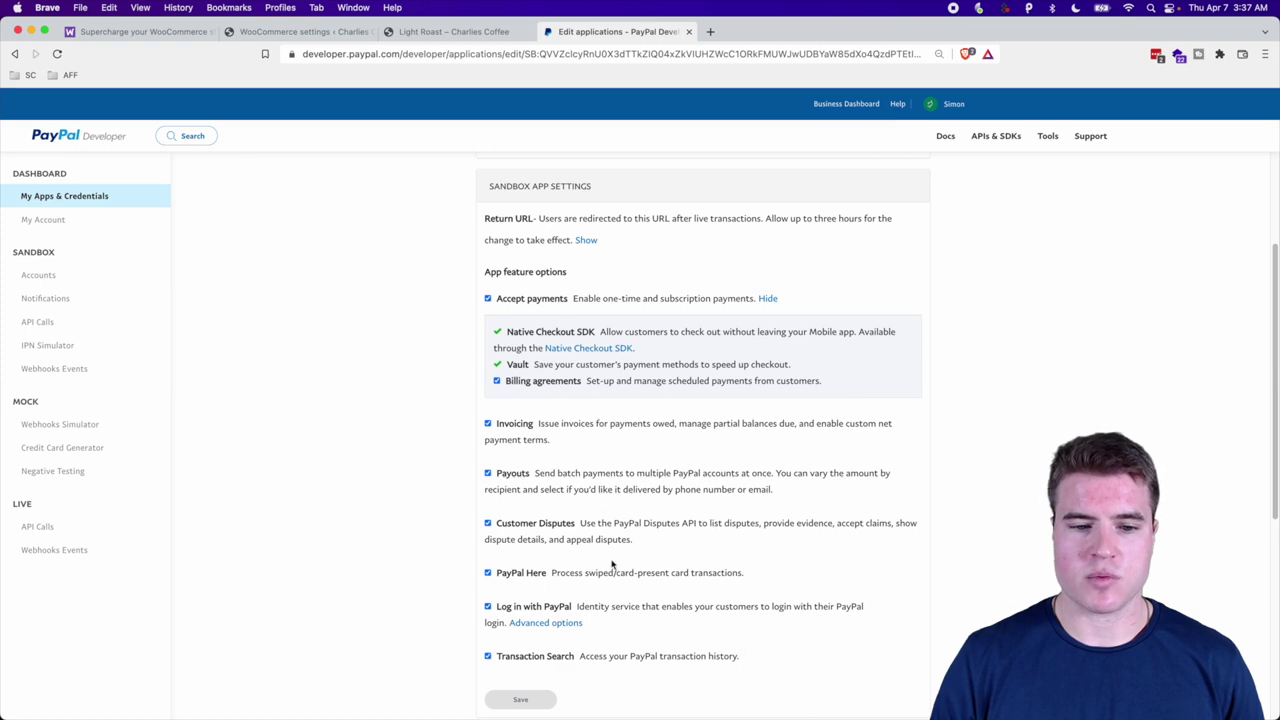
scroll(640, 580, "down", 1)
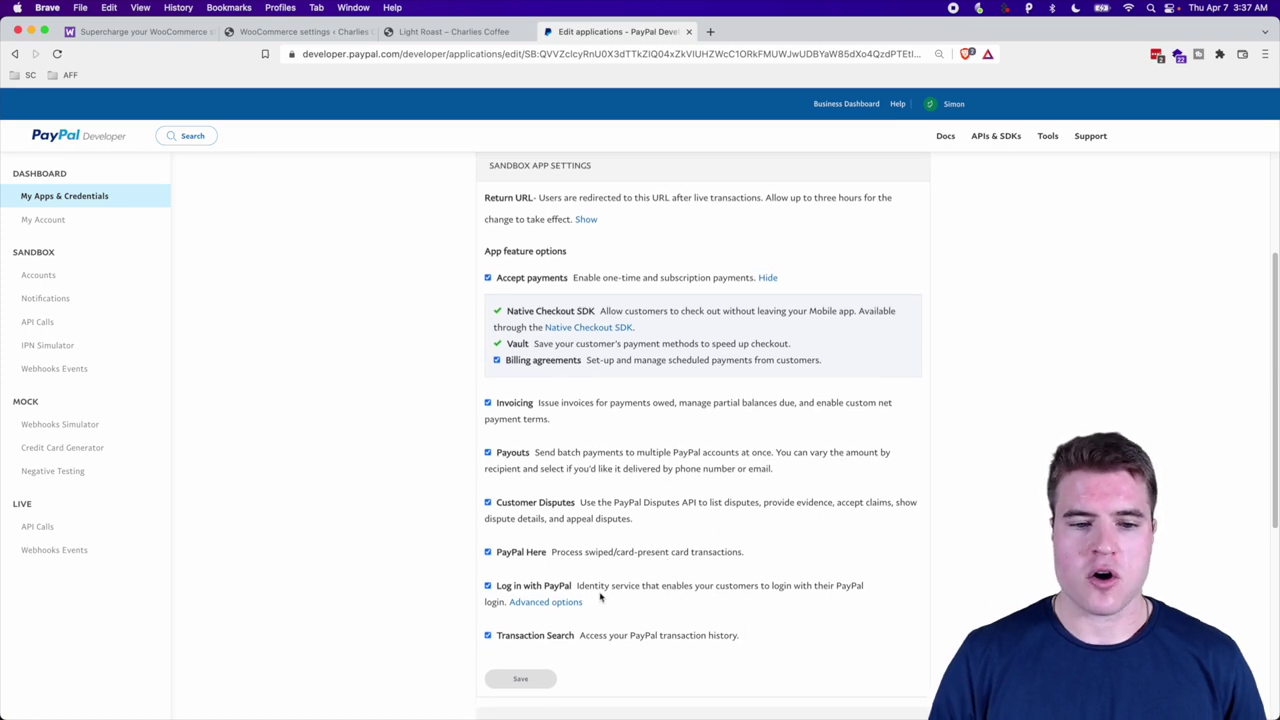
left_click(545, 603)
scroll(642, 592, "down", 5)
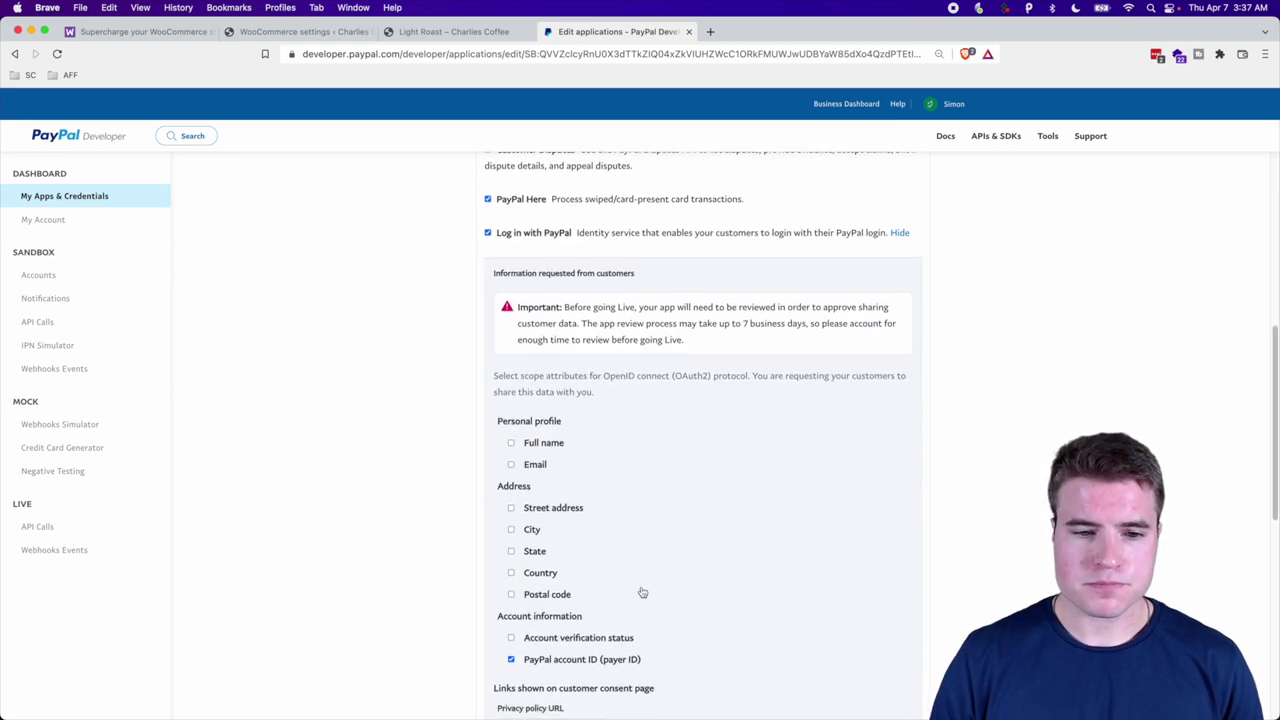
scroll(640, 591, "up", 3)
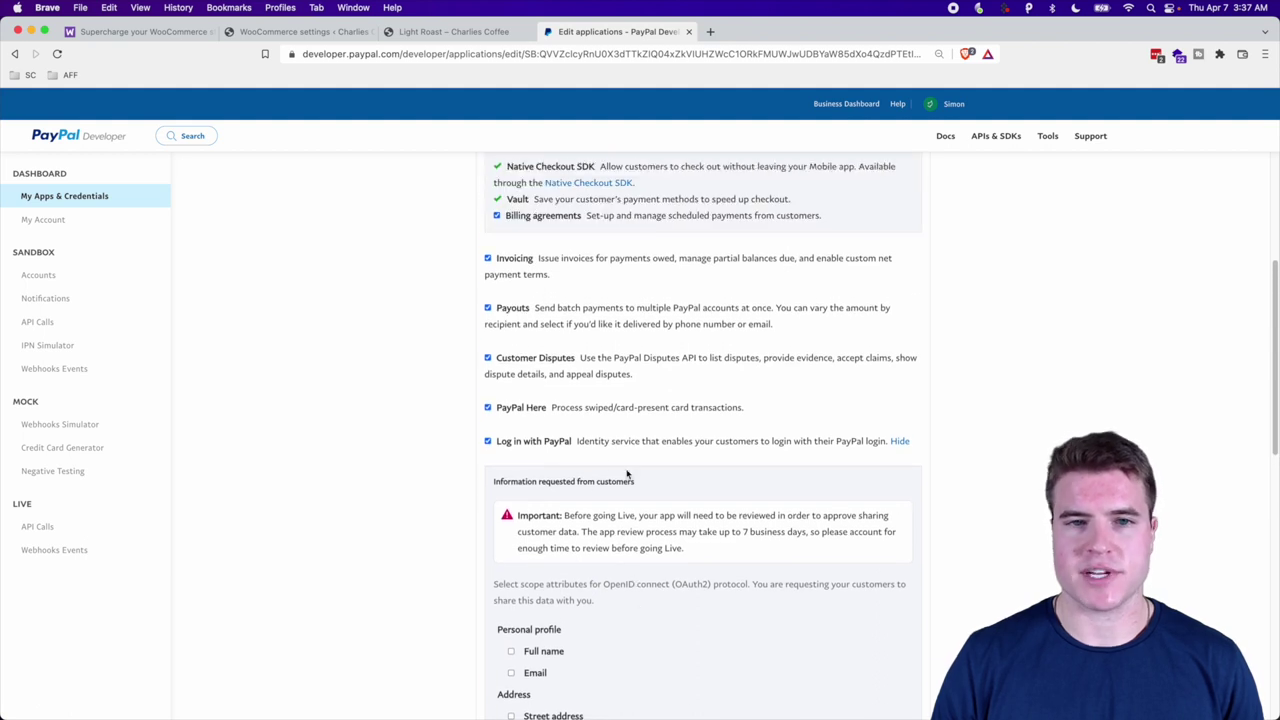
scroll(620, 470, "up", 1)
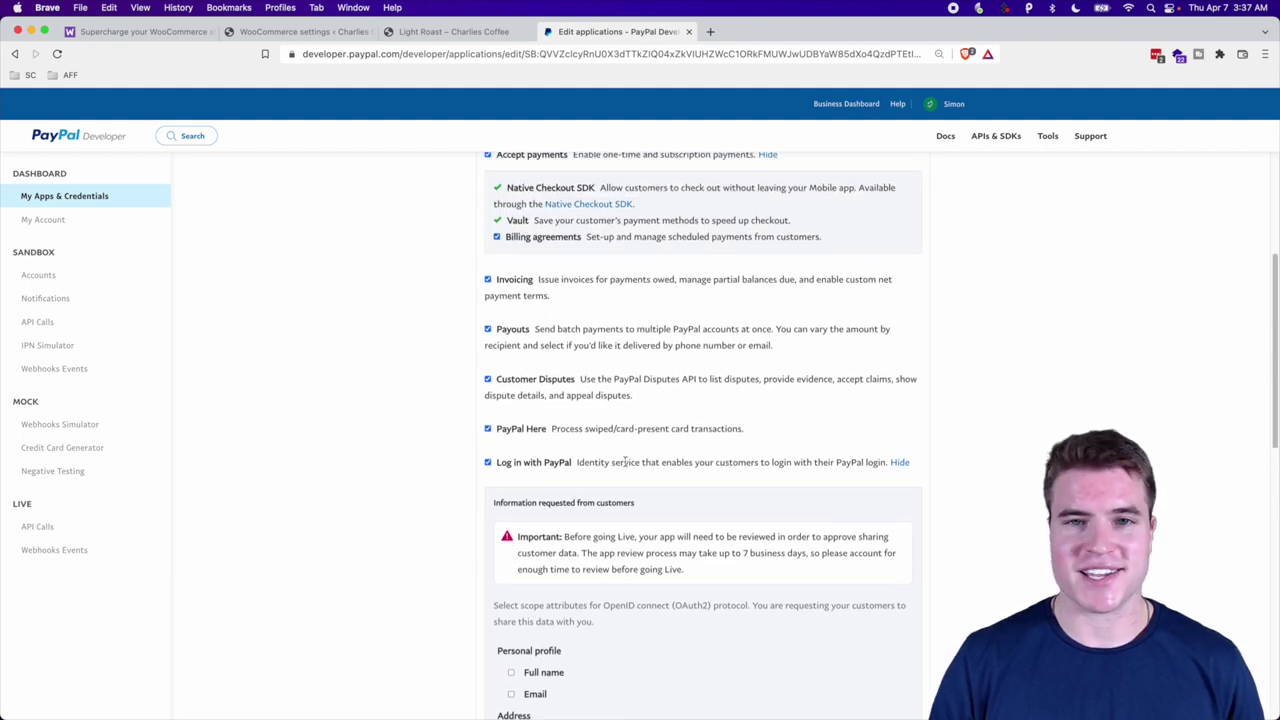
scroll(677, 439, "up", 3)
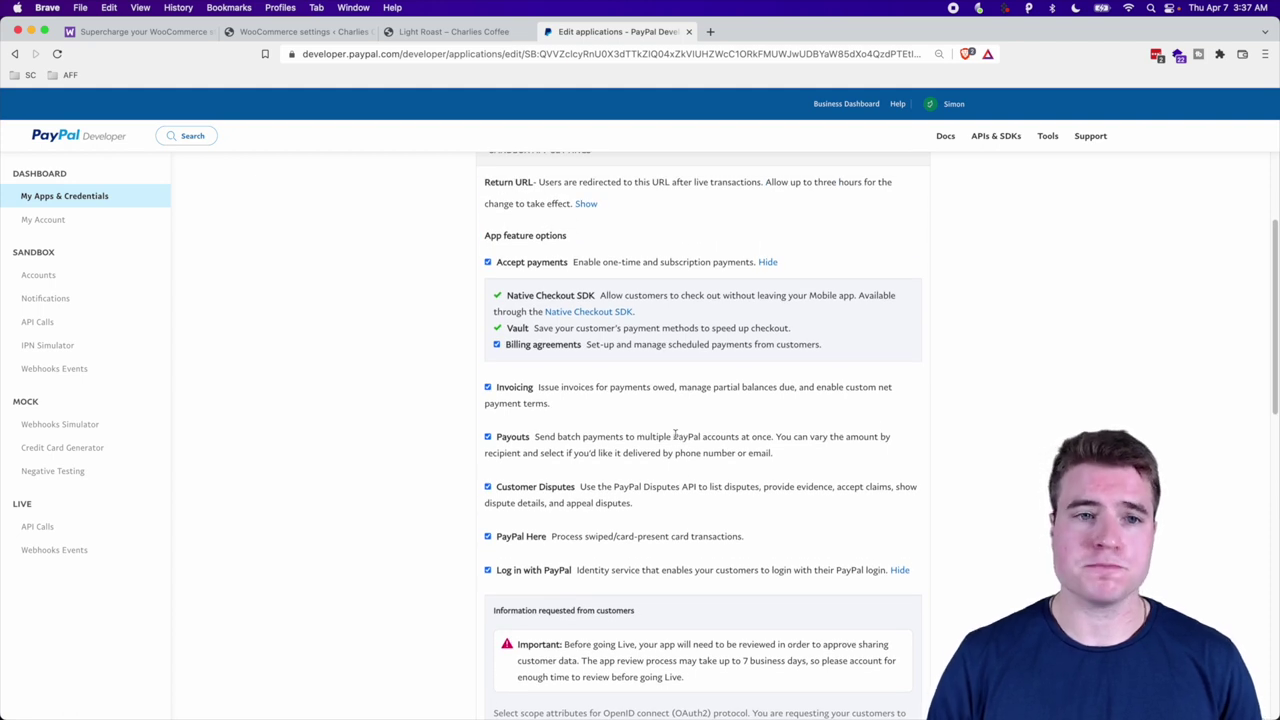
key("ctrl+shift+Tab")
key("super+r")
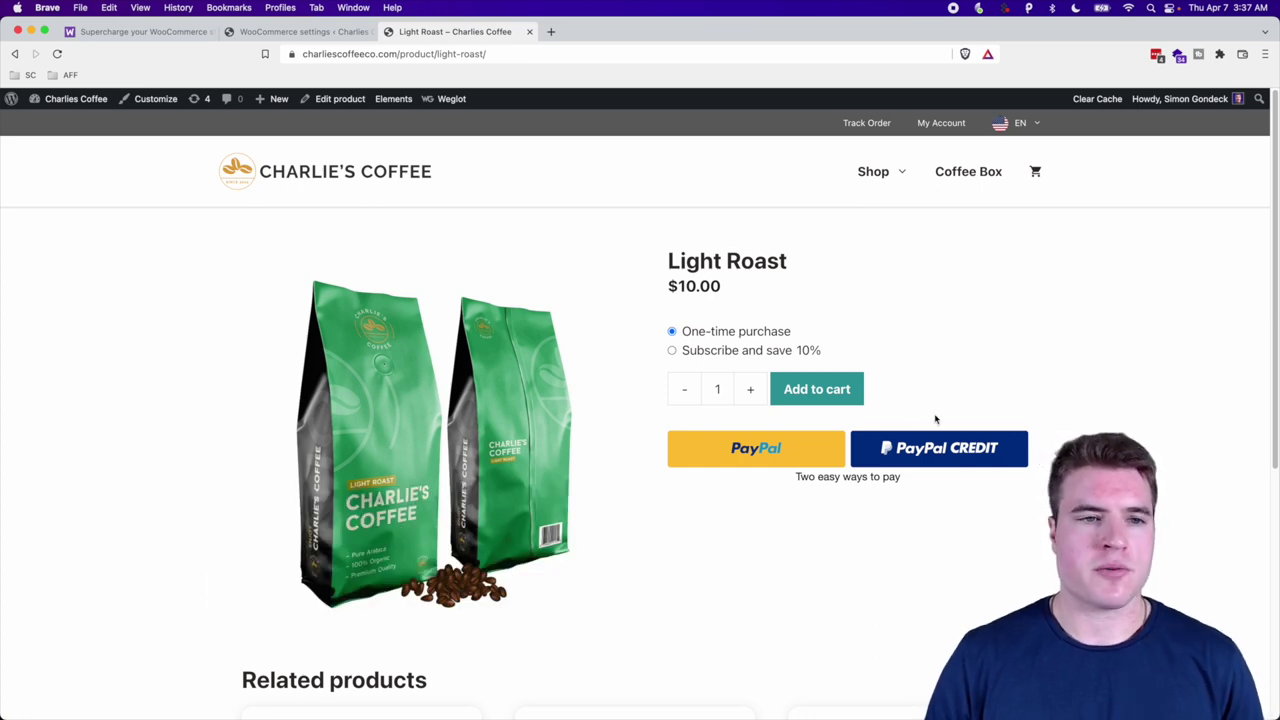
Check the PayPal Card Processing tab, return to Light Roast, then bring up the private Shop window.
key("ctrl+shift+Tab")
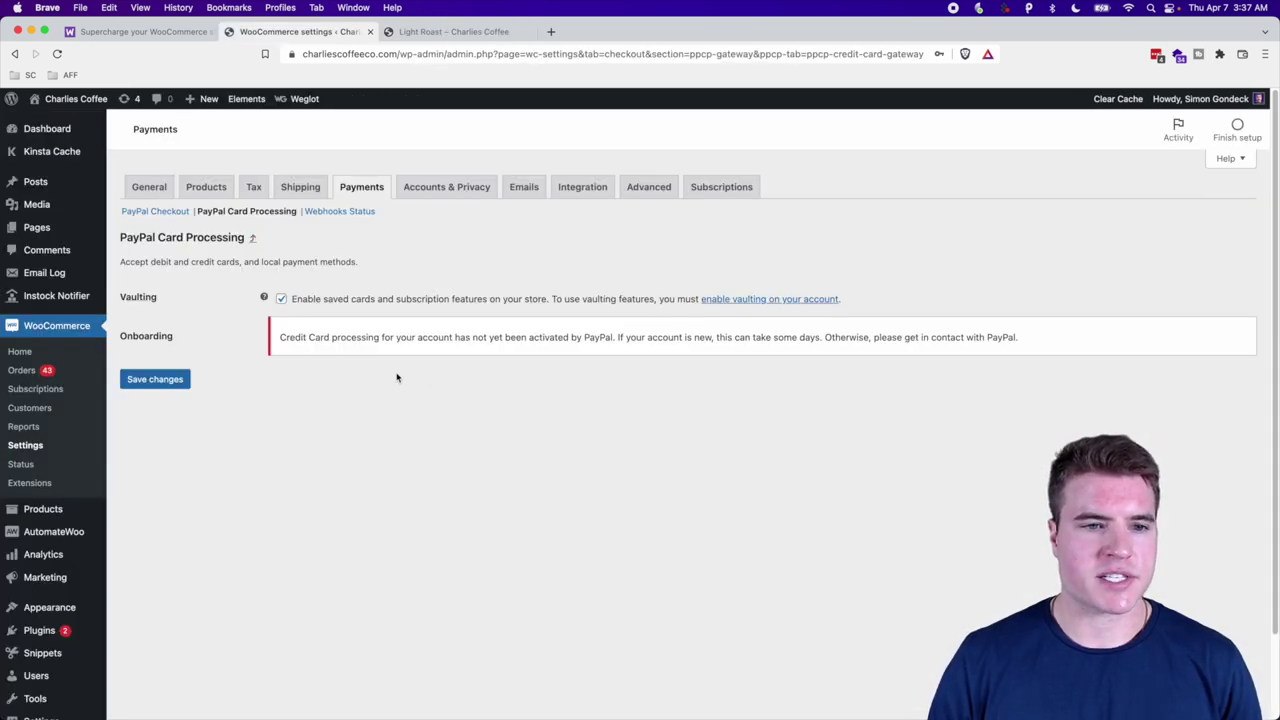
key("ctrl+Tab")
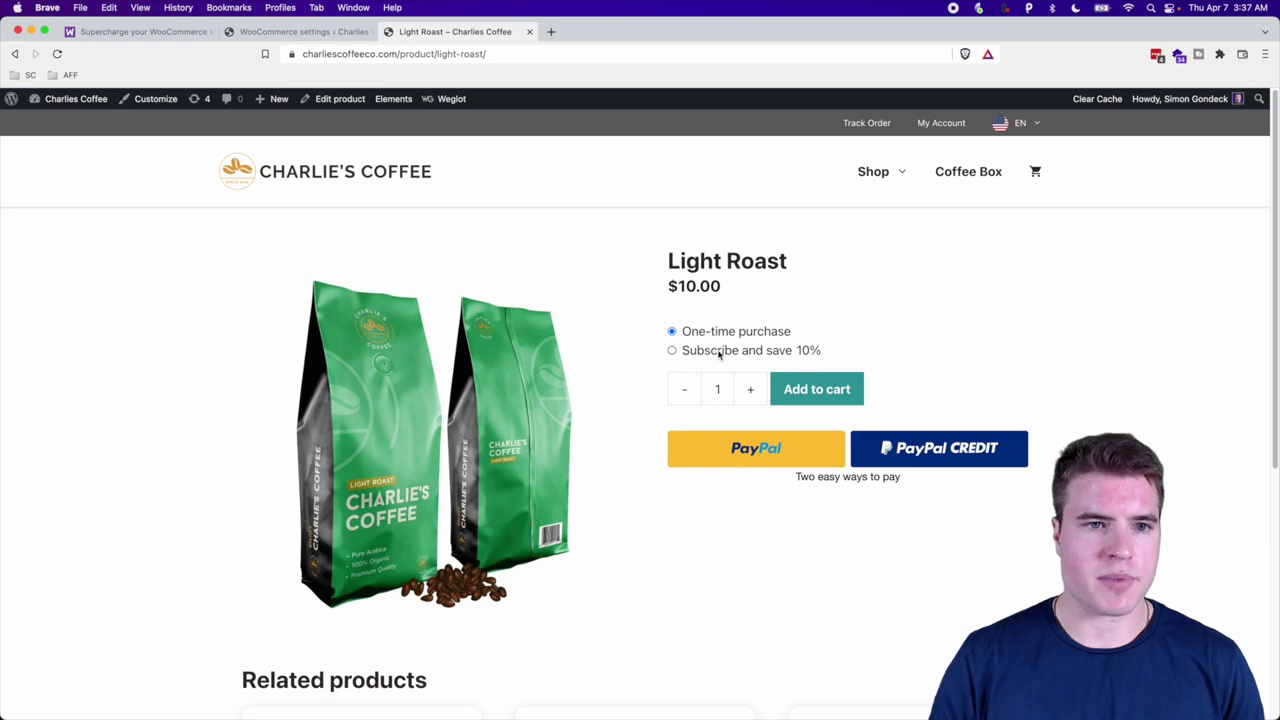
key("super+grave")
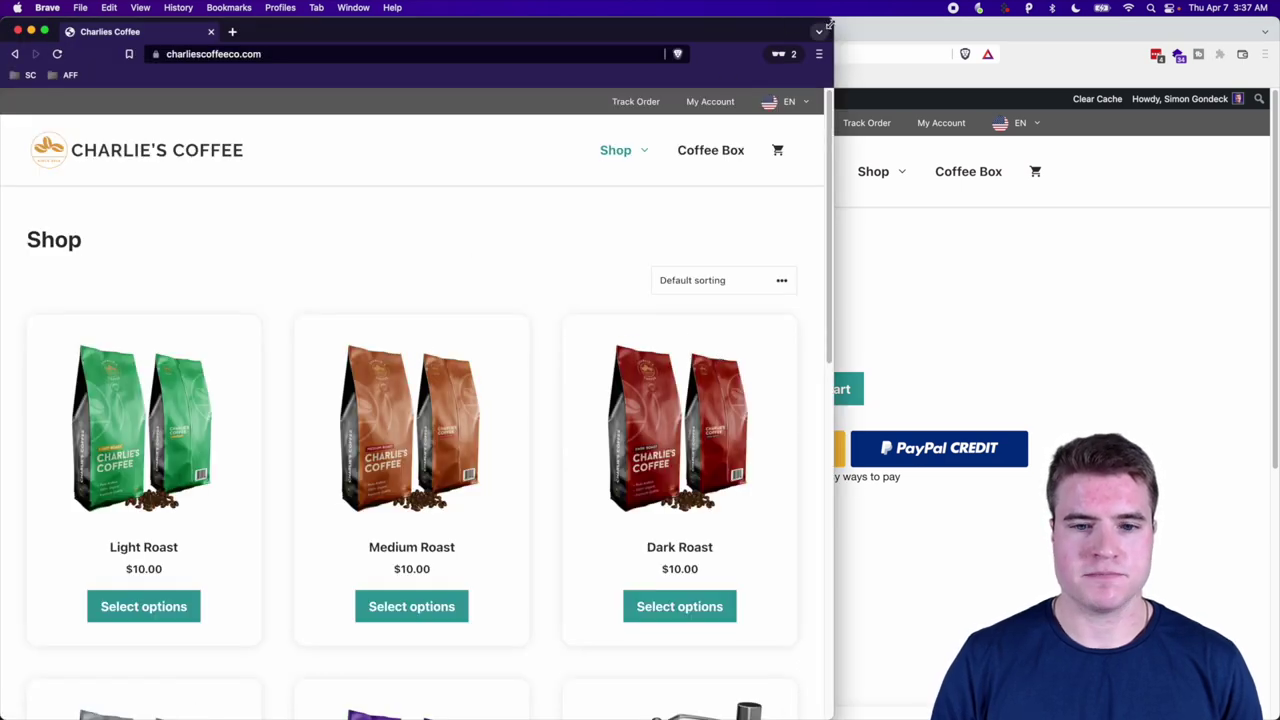
Maximise the private window and Buy Now a Medium Roast with Subscribe and save 10%.
left_click_drag(829, 22, 1278, 22)
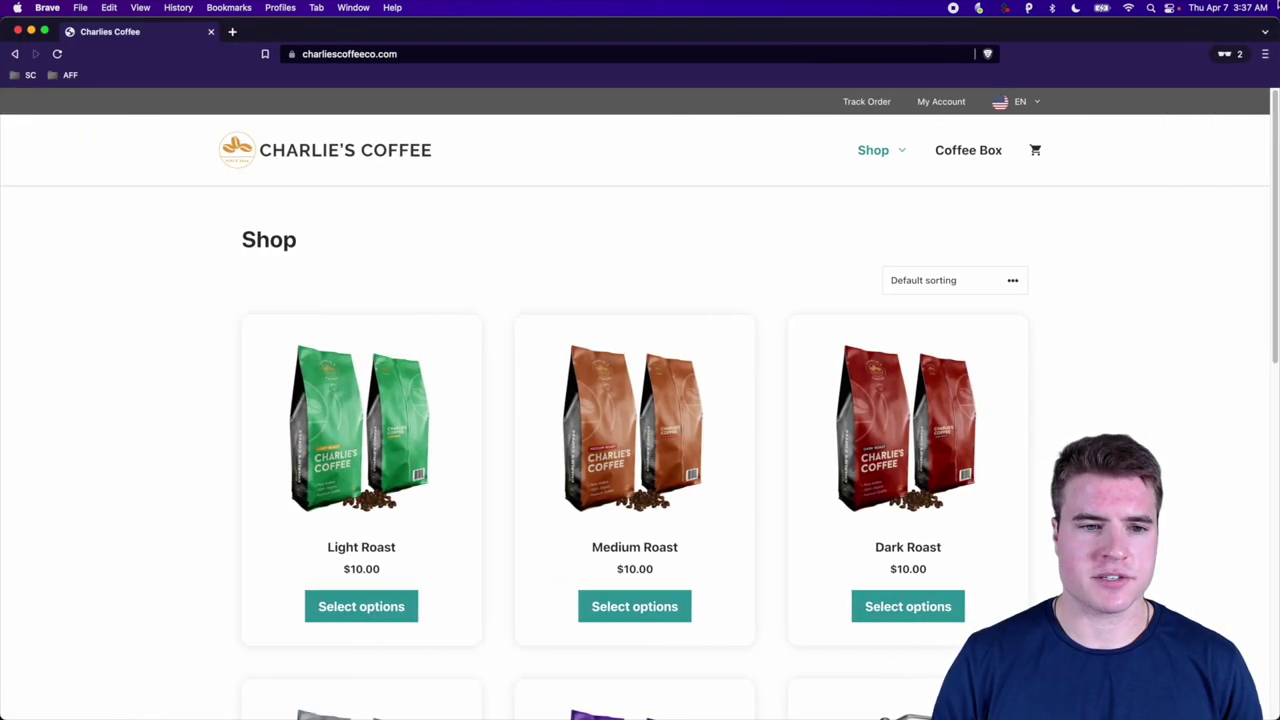
left_click(549, 477)
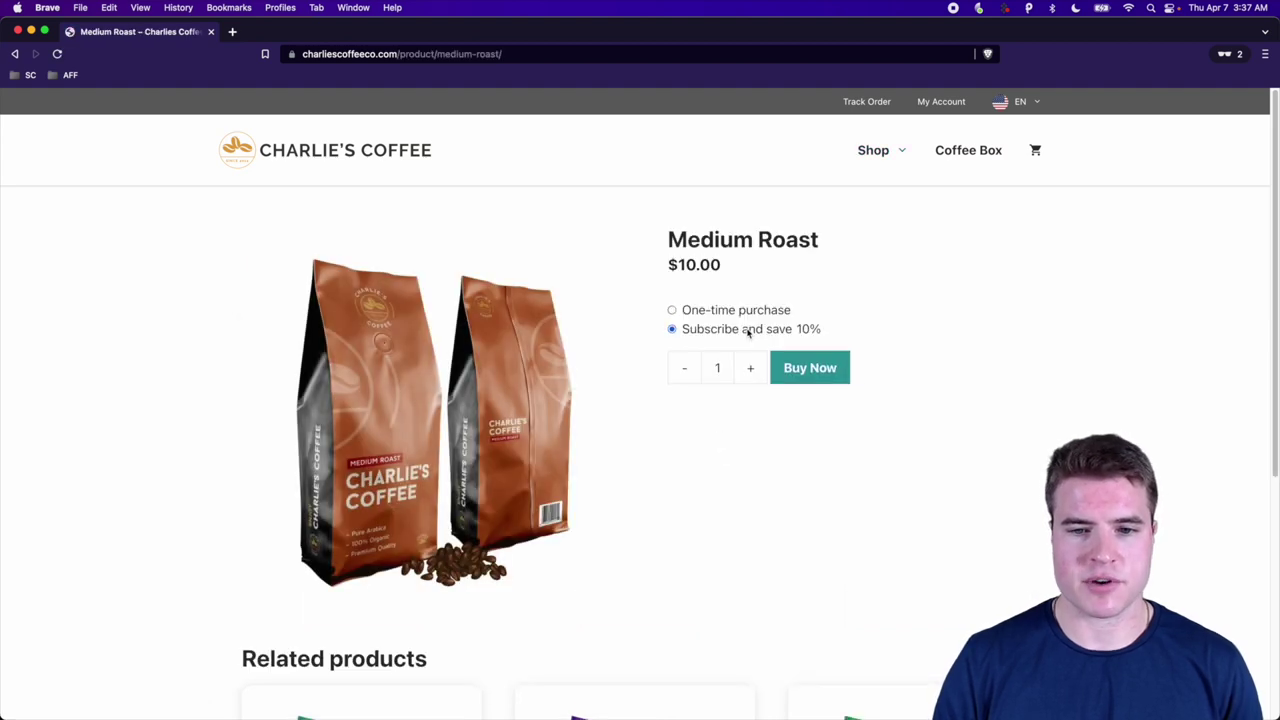
left_click(748, 333)
left_click(799, 450)
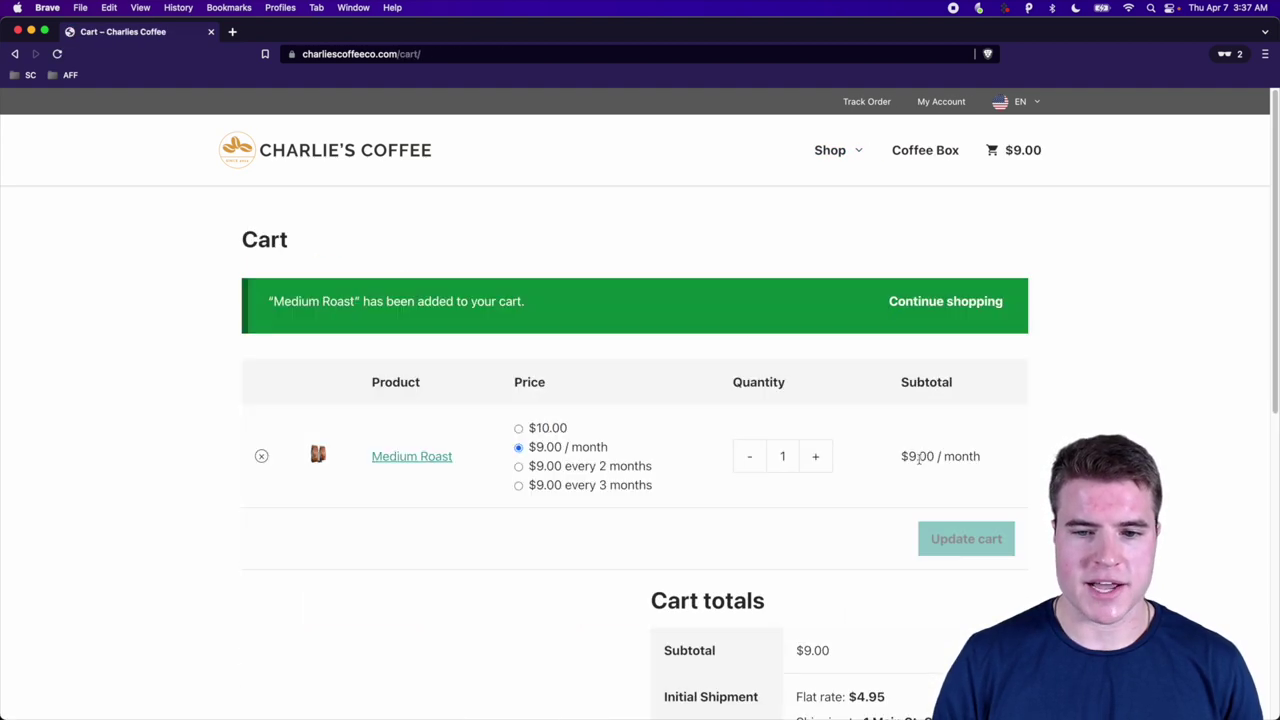
Pay for the cart with PayPal and Agree & Continue in the PayPal popup.
scroll(920, 460, "down", 6)
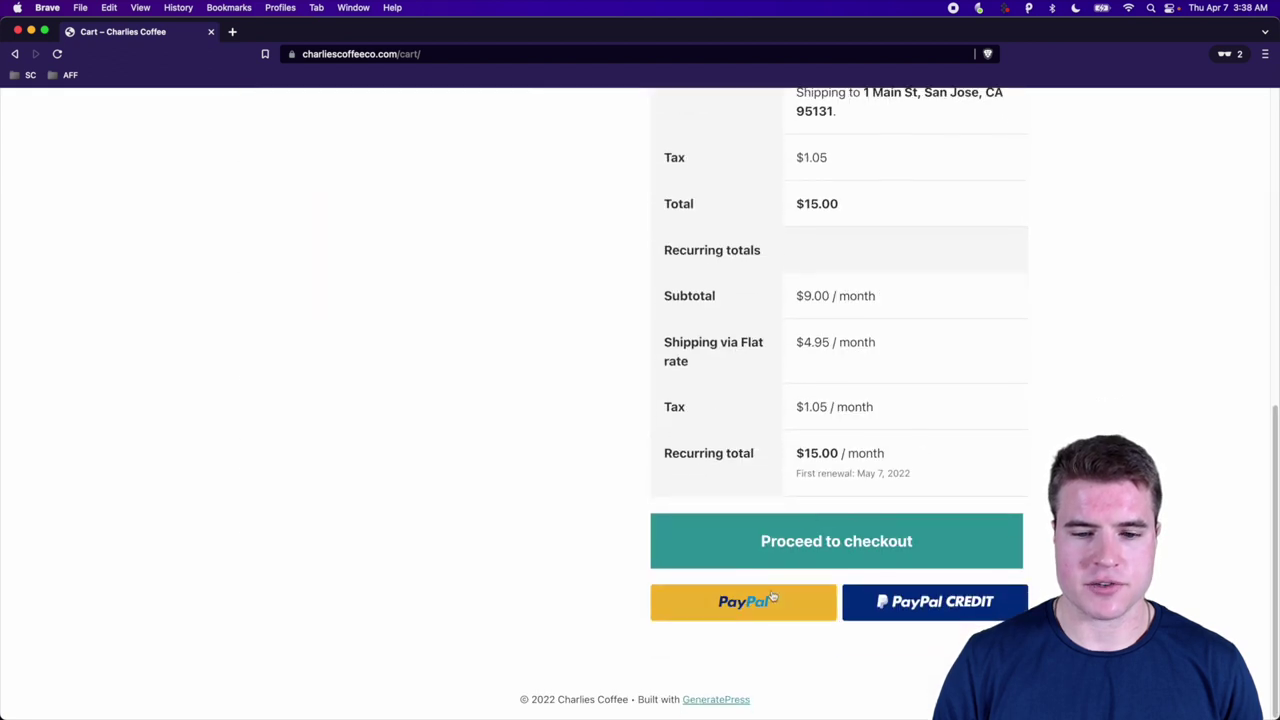
left_click(757, 603)
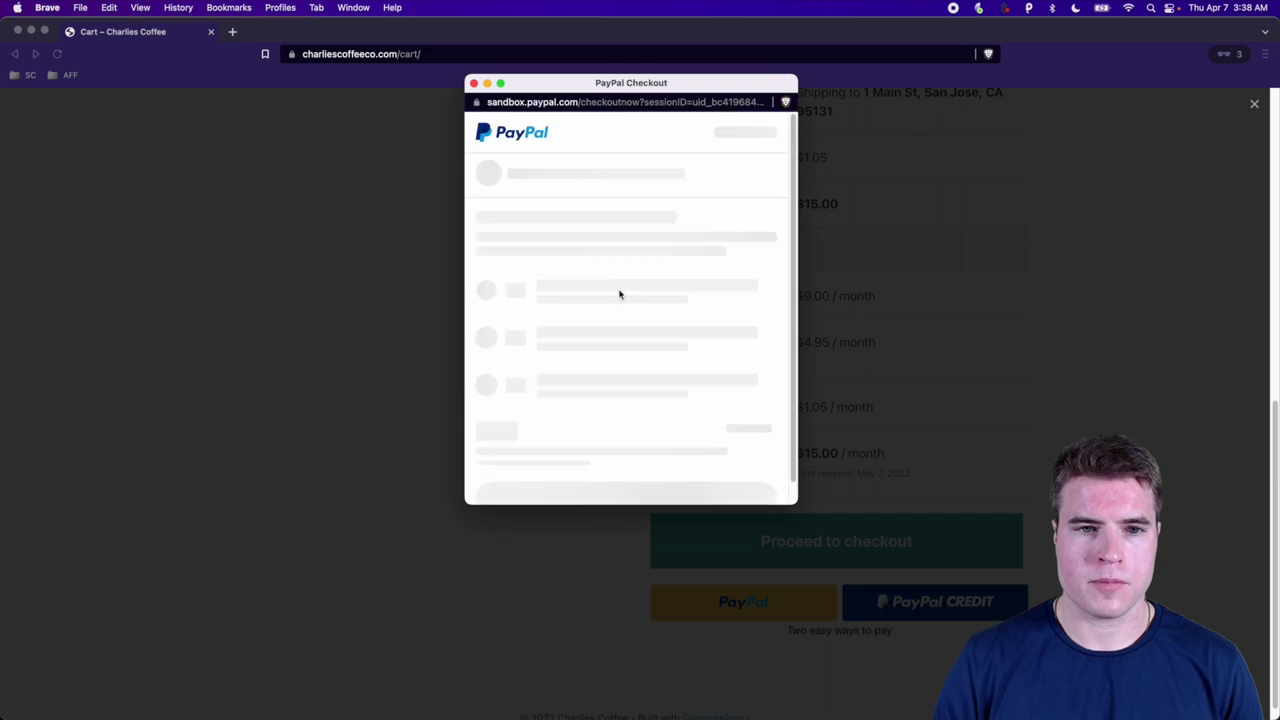
scroll(660, 318, "down", 3)
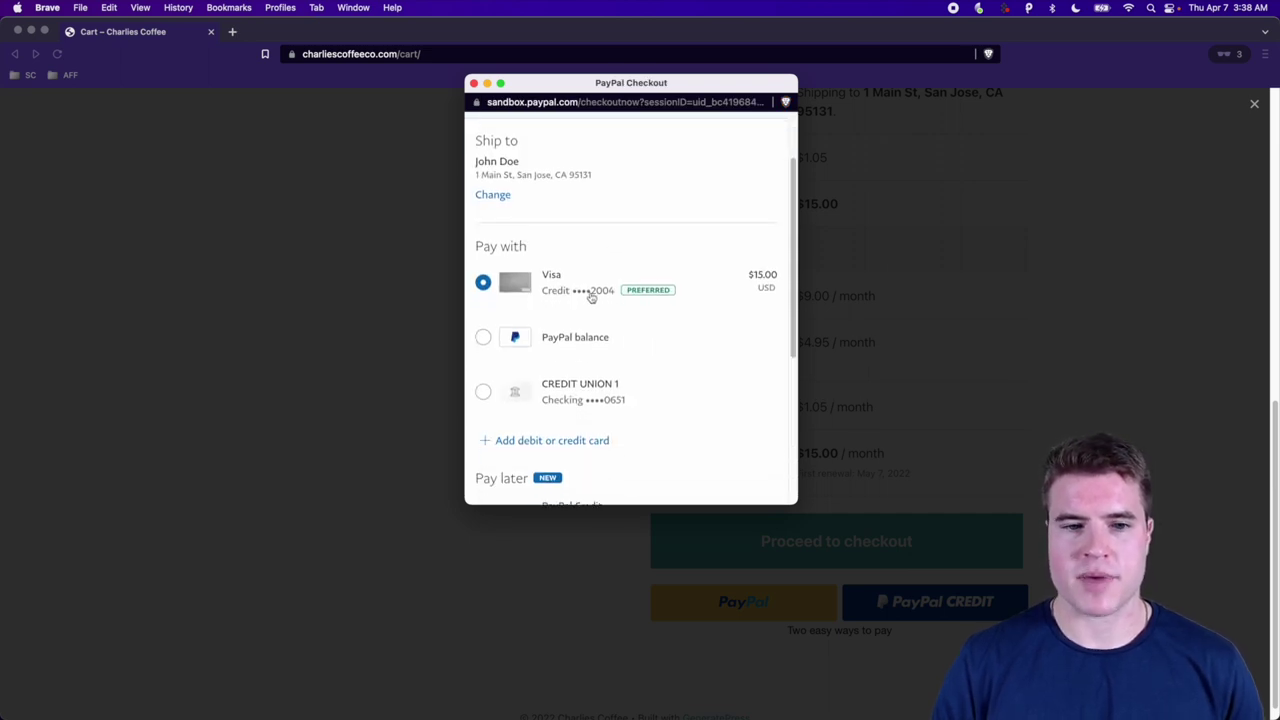
scroll(591, 297, "down", 3)
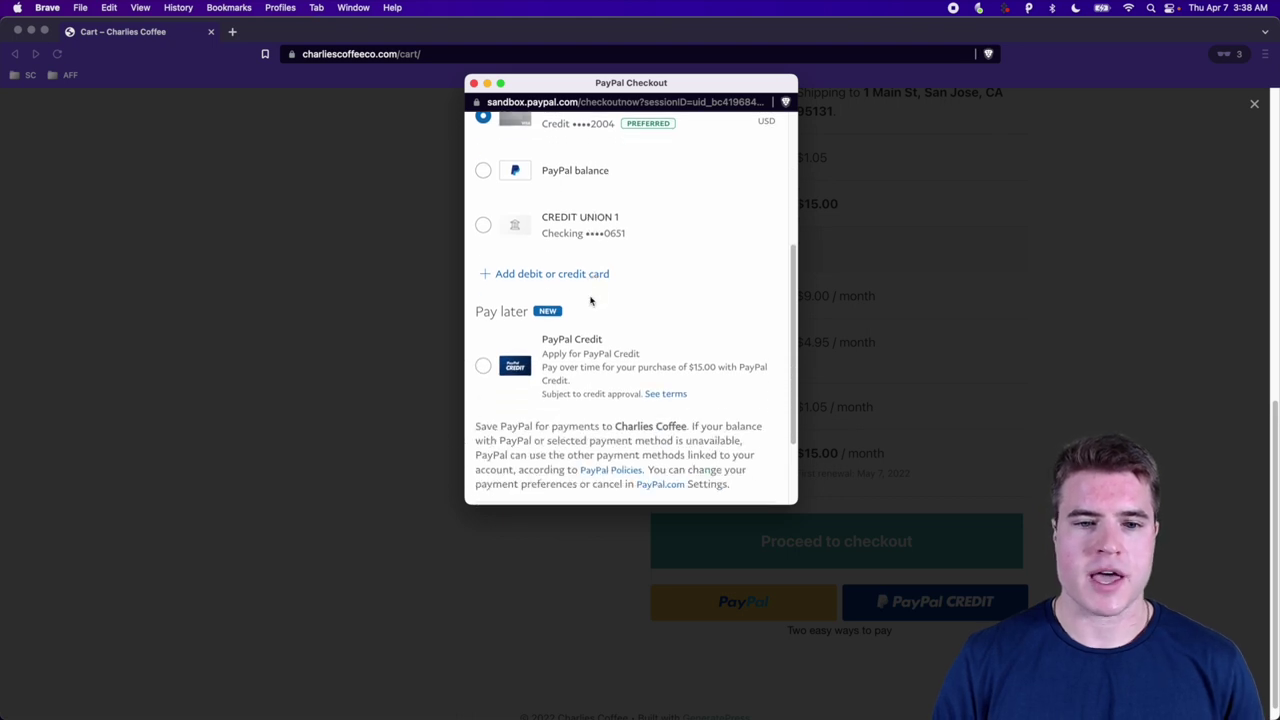
scroll(591, 297, "down", 2)
key("Return")
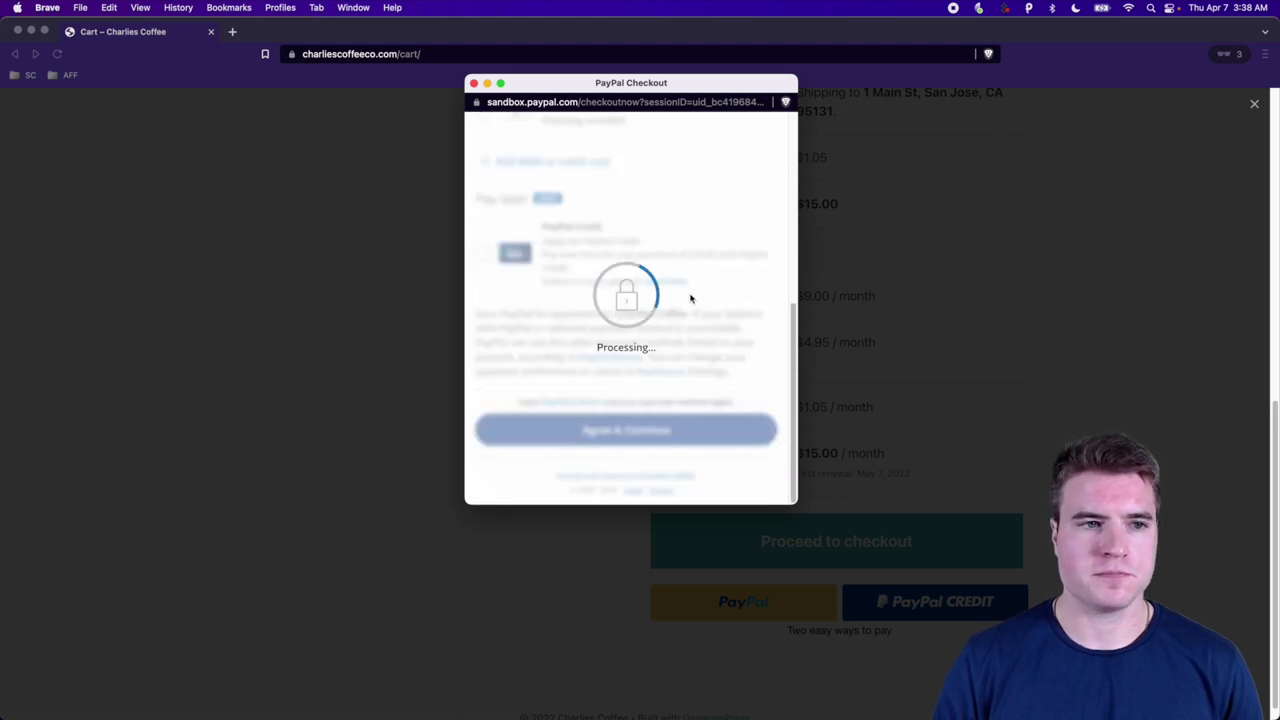
scroll(764, 400, "down", 5)
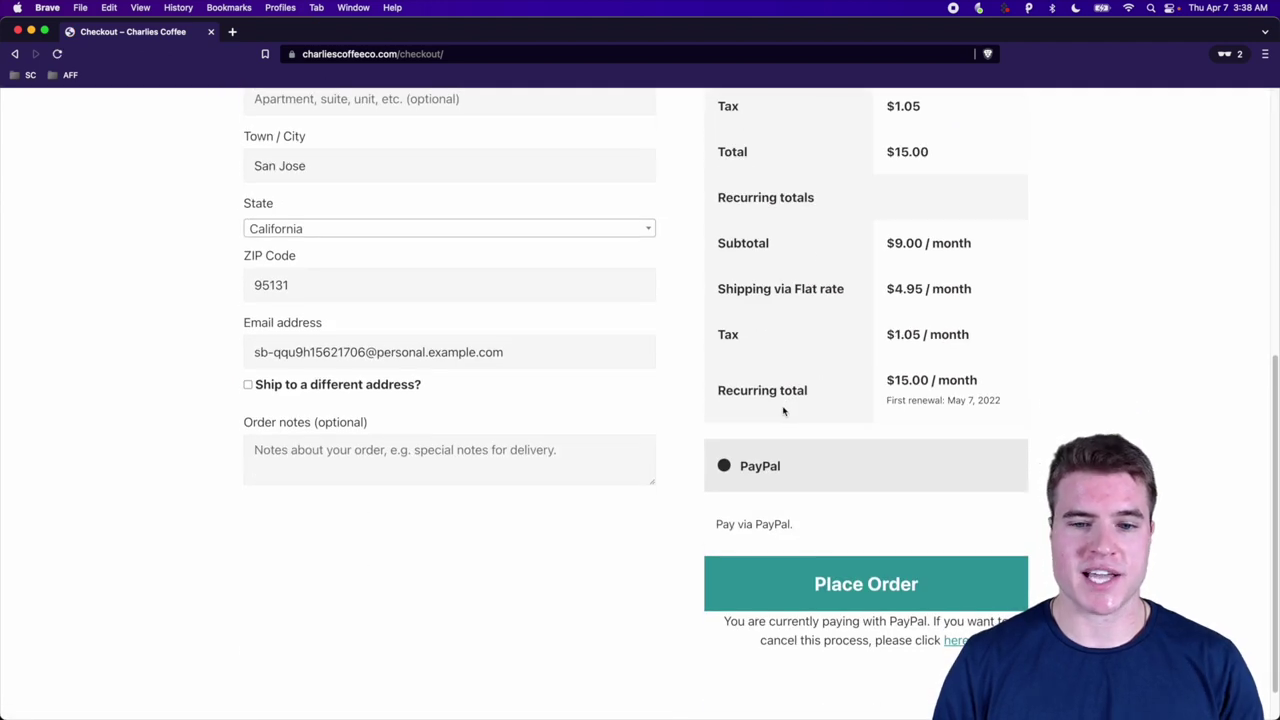
Place the subscription order, then view it under My Account > PayPal payments > My Subscription.
left_click(822, 584)
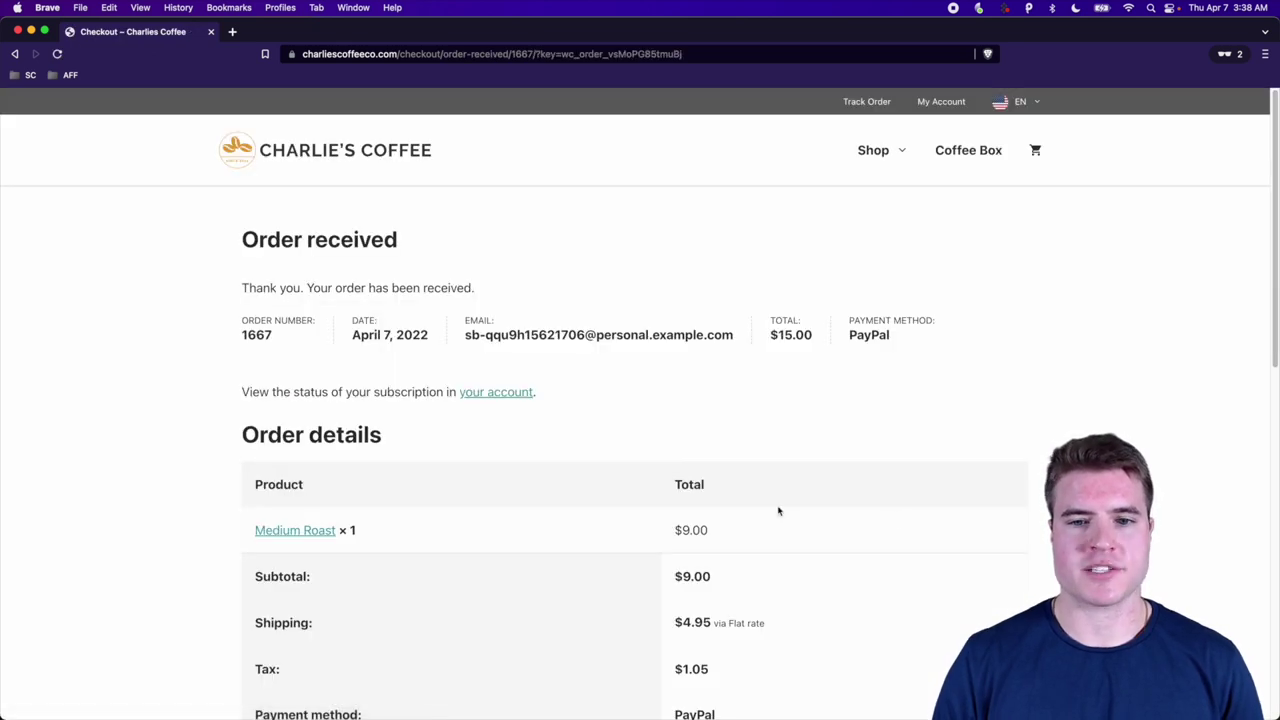
left_click(946, 102)
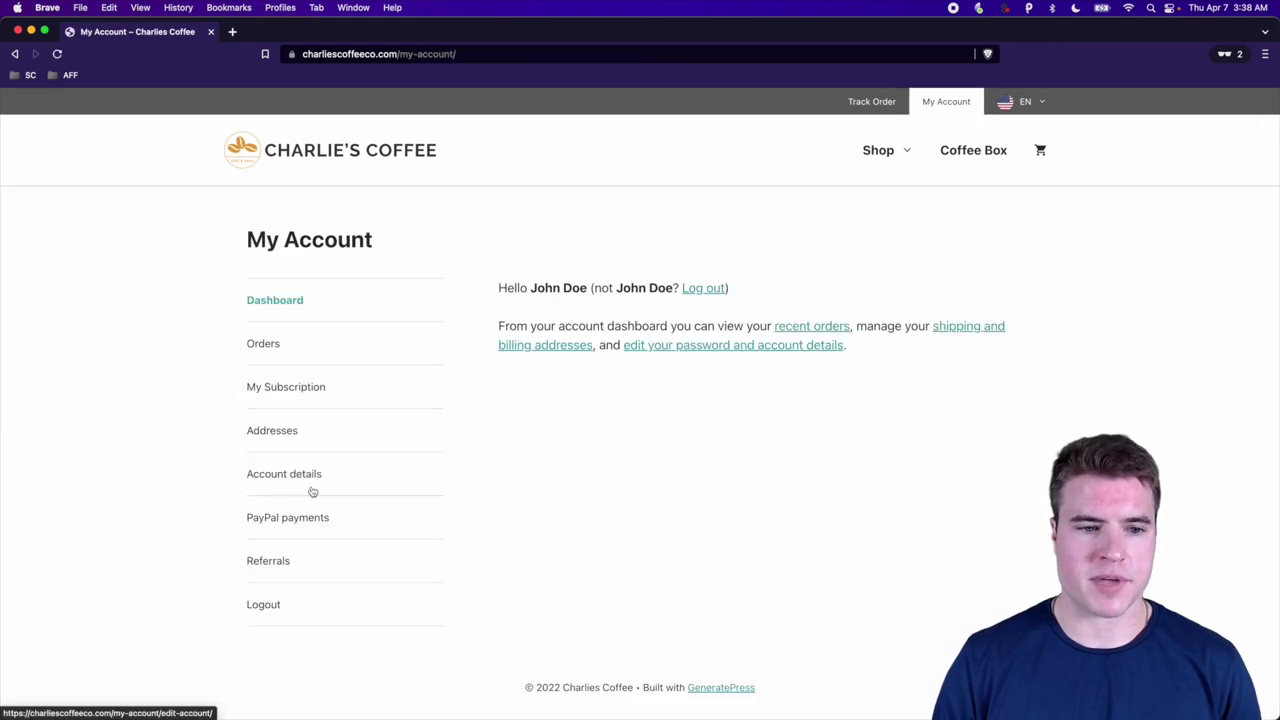
left_click(386, 510)
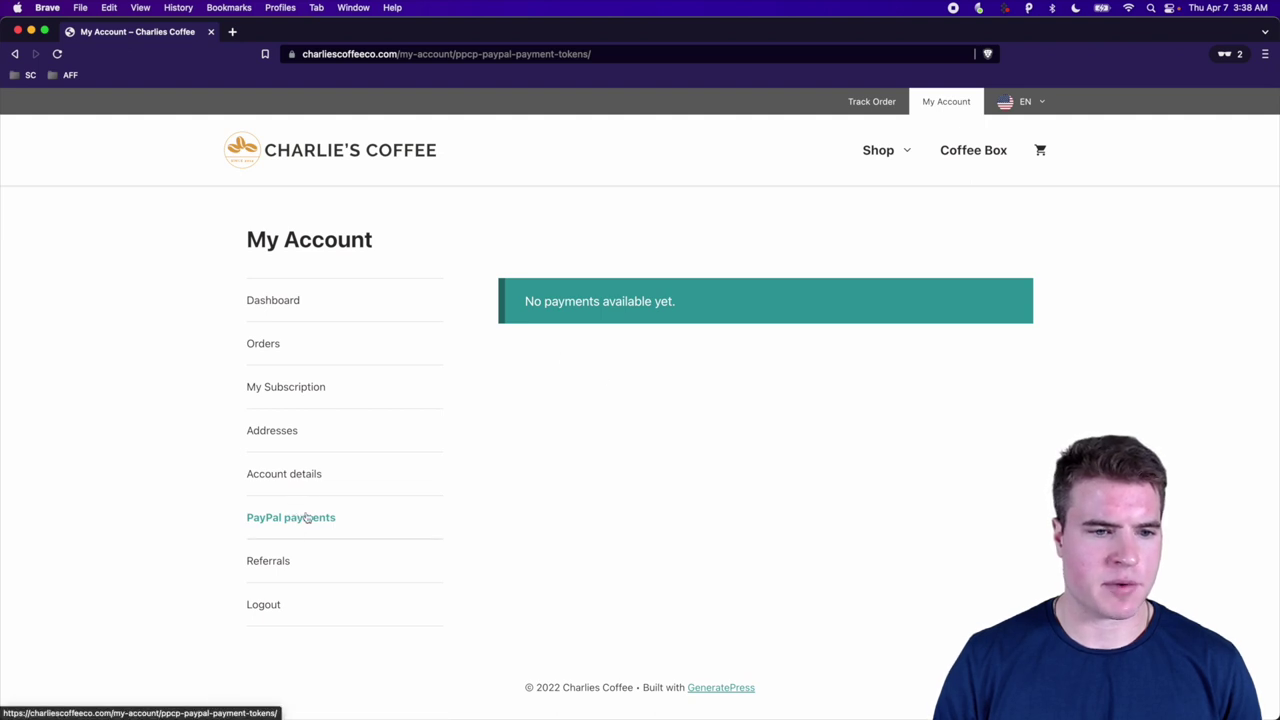
left_click(278, 387)
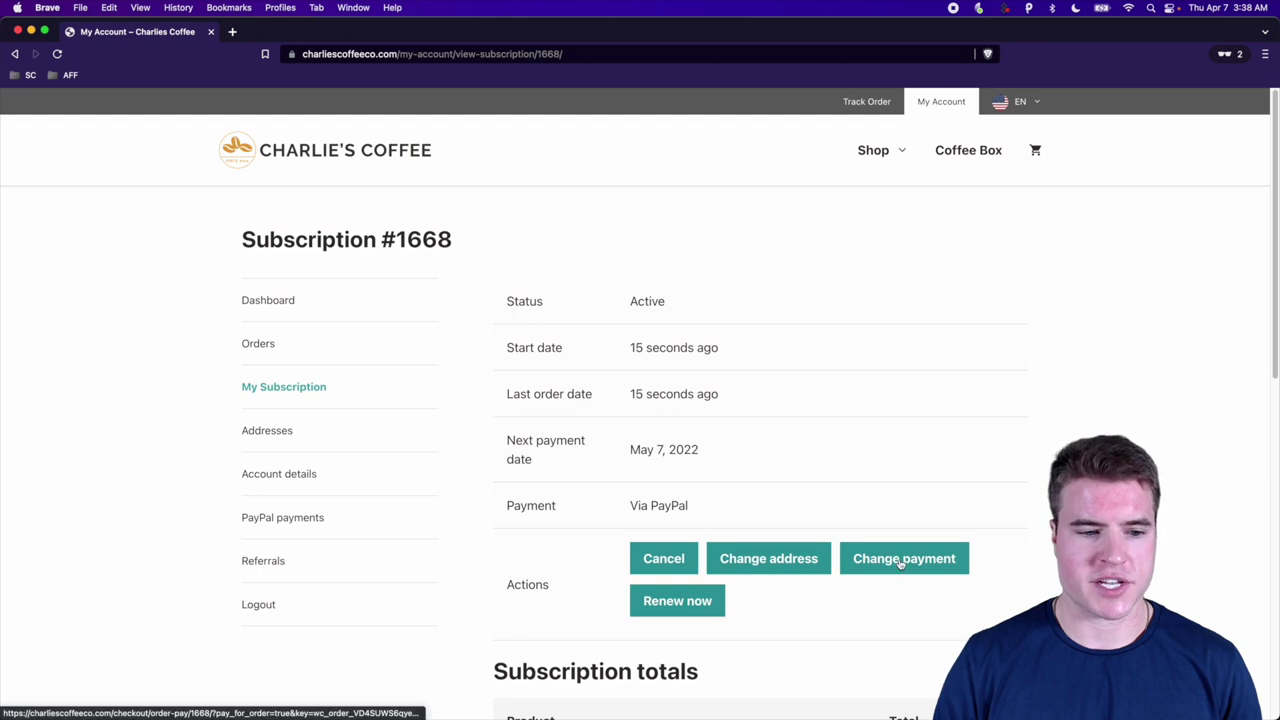
scroll(737, 546, "down", 2)
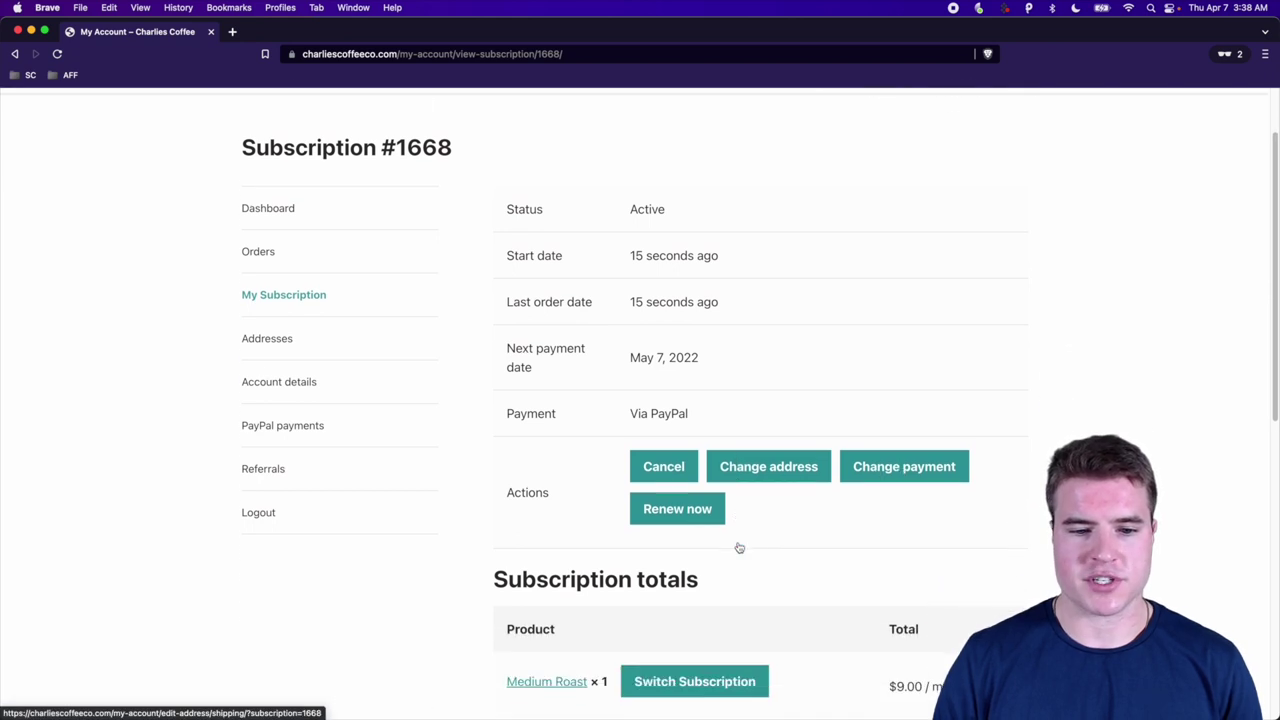
scroll(737, 546, "down", 2)
scroll(731, 540, "up", 4)
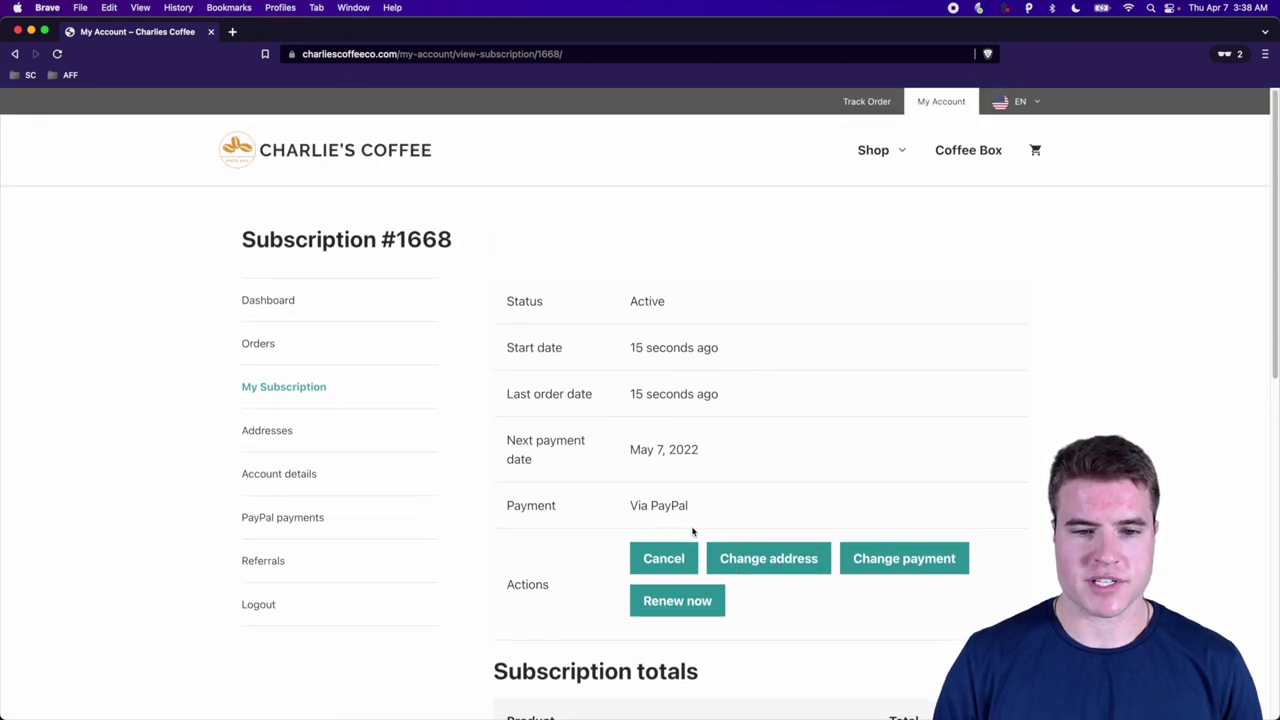